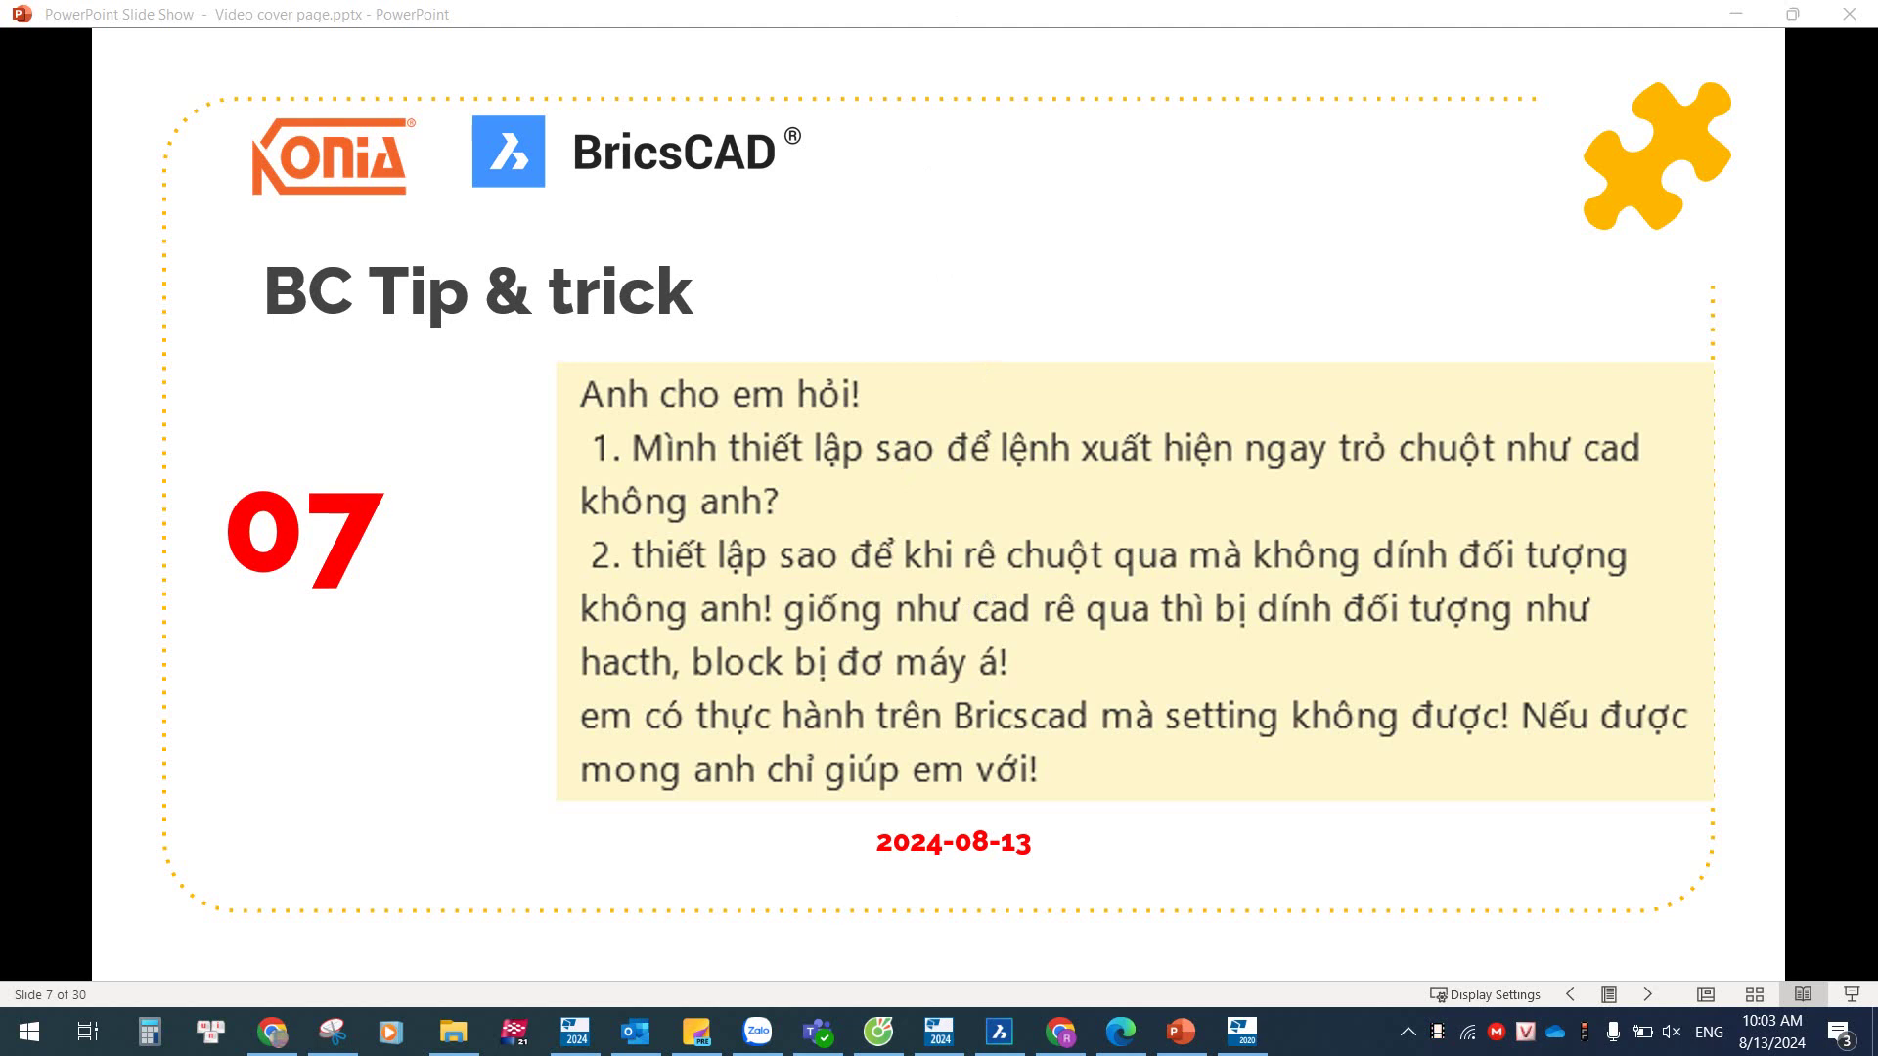
# - Switch from the PowerPoint slide show to the BricsCAD abutment reinforcement drawing
pyautogui.click(999, 1032)
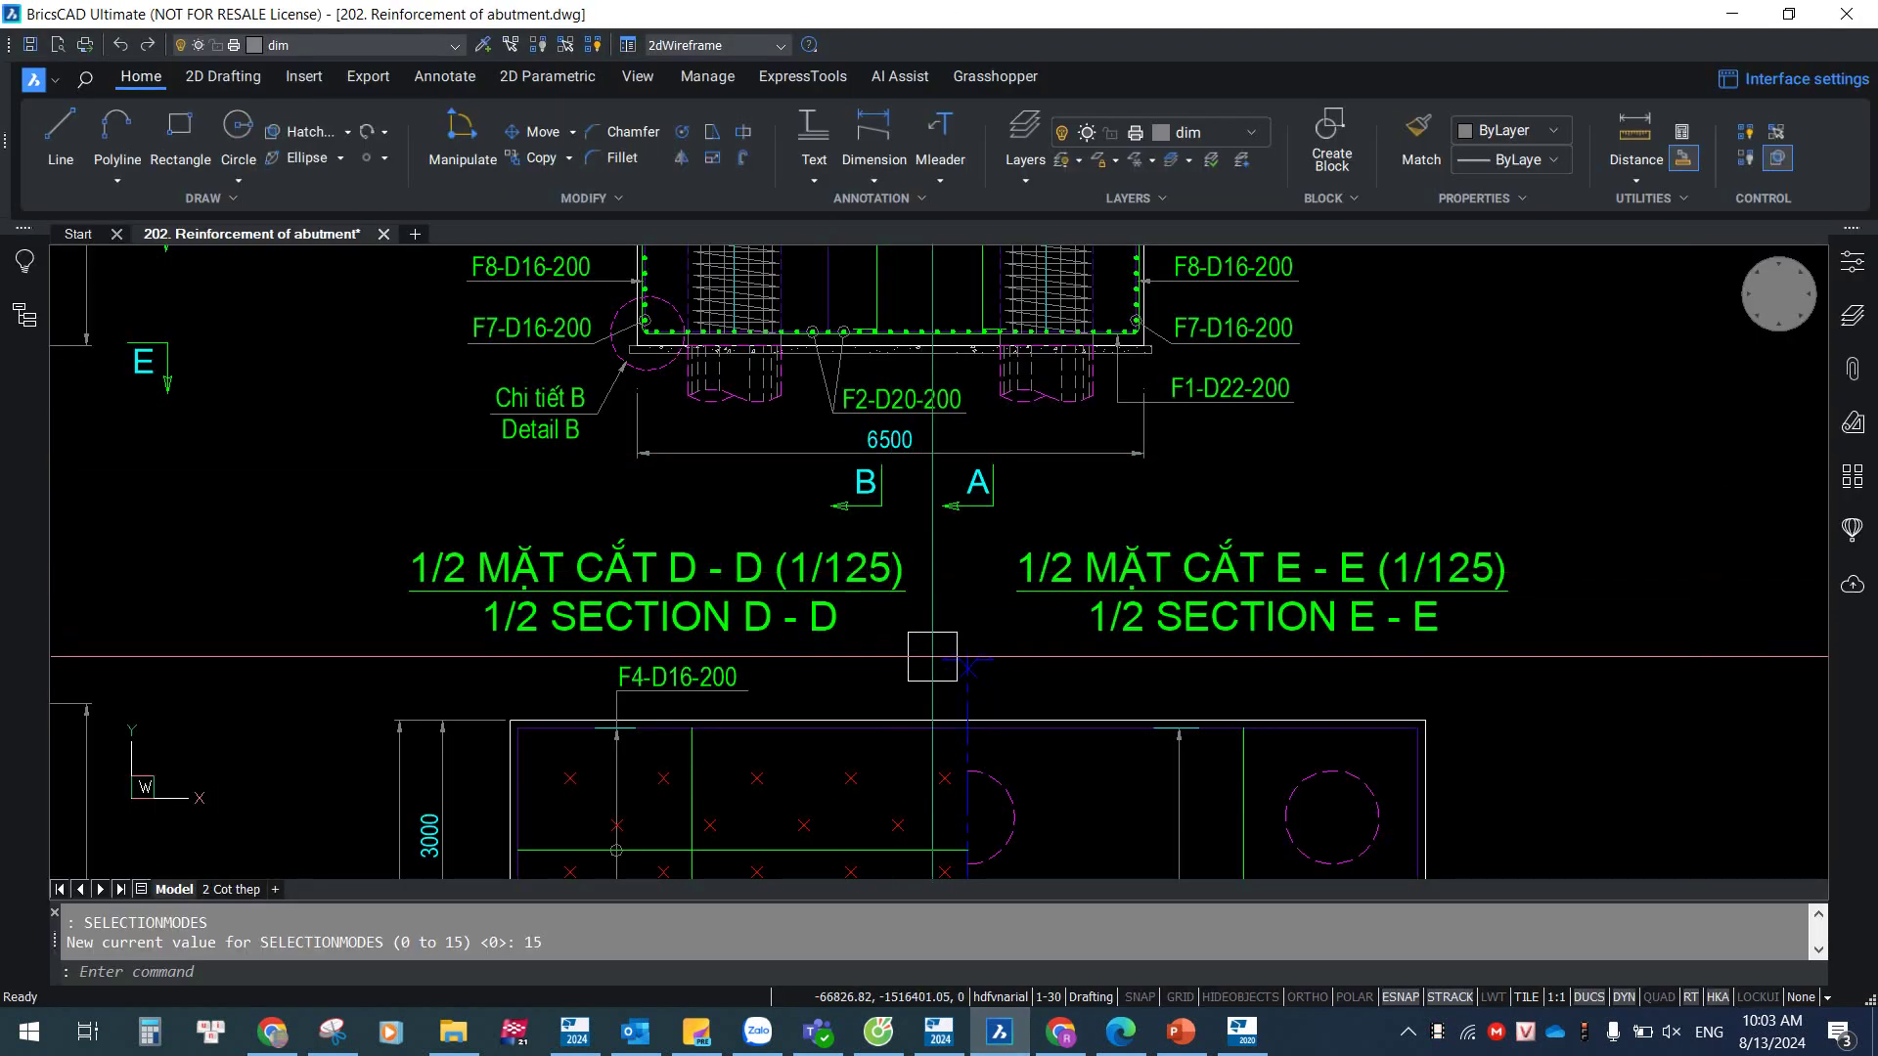
# - Abandon a started line and begin setting the PROMPTMENU variable (currently 0)
pyautogui.write('LINE')
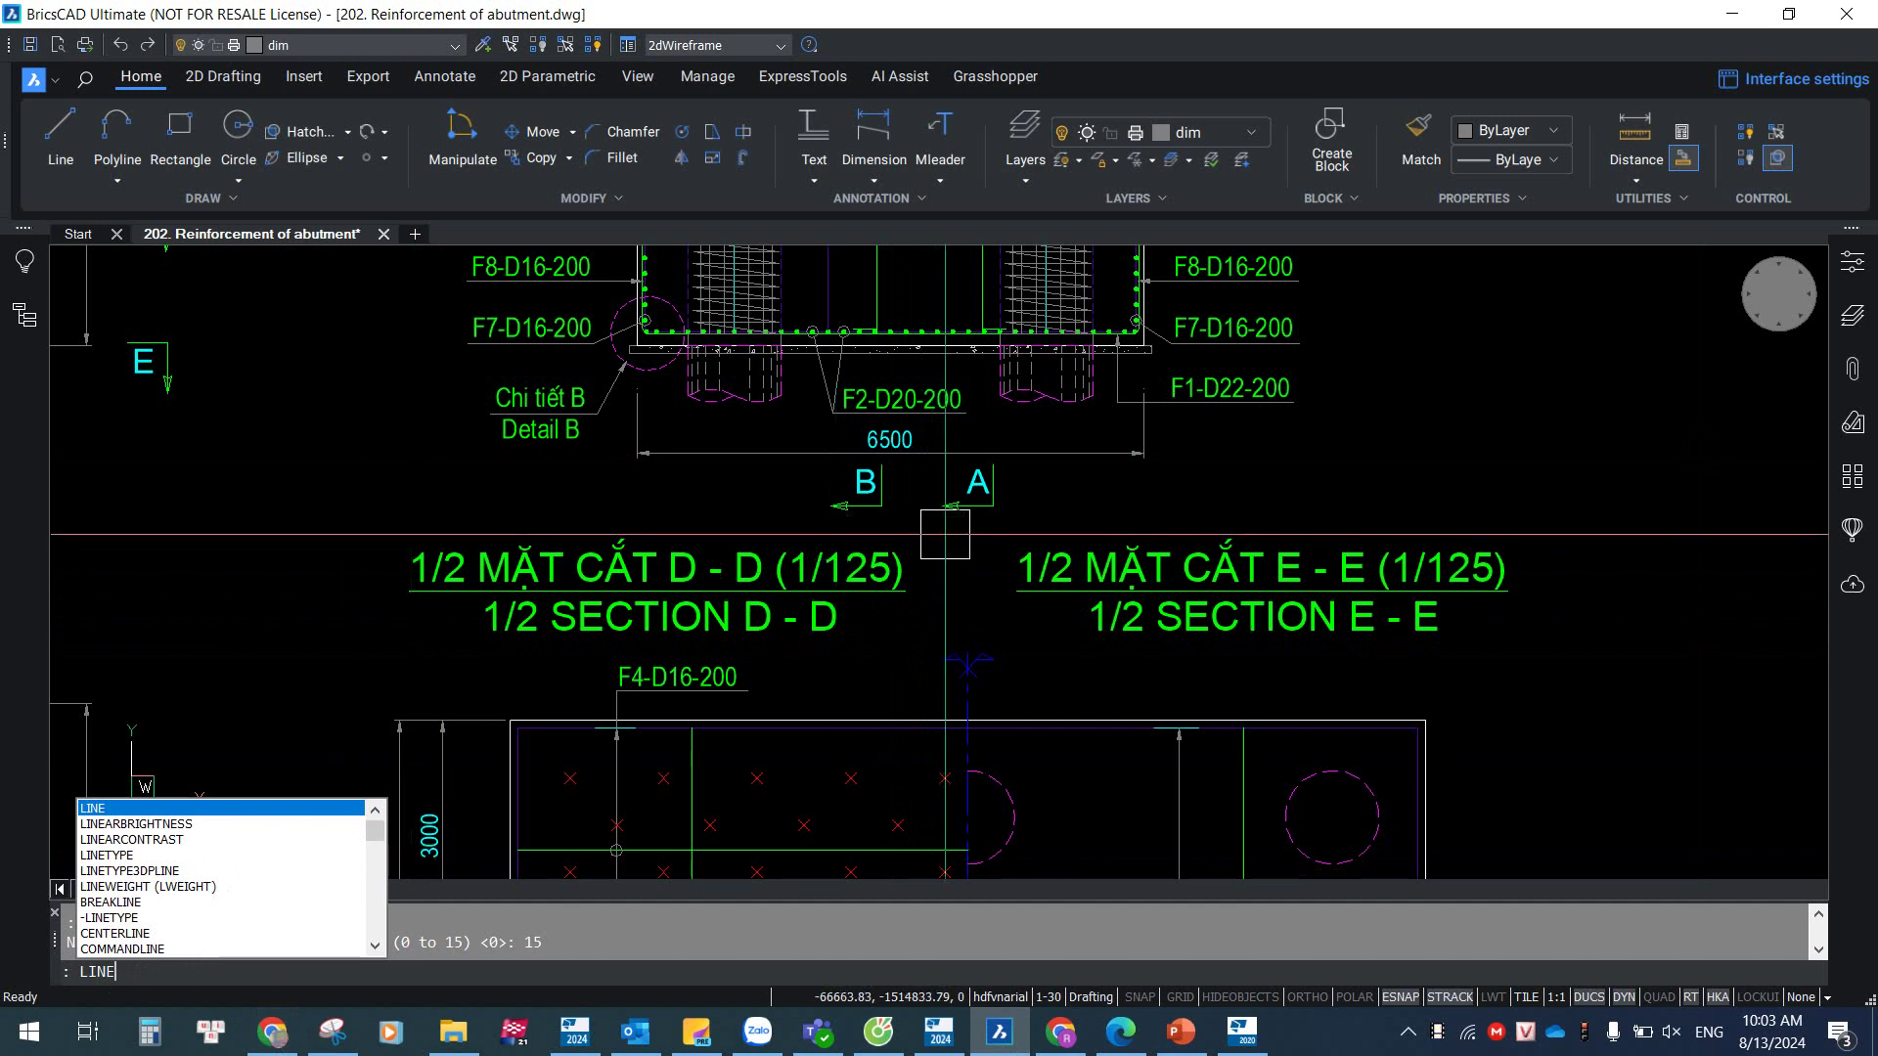
pyautogui.moveTo(872, 538); pyautogui.dragTo(945, 589, button='middle')
pyautogui.press('Escape')
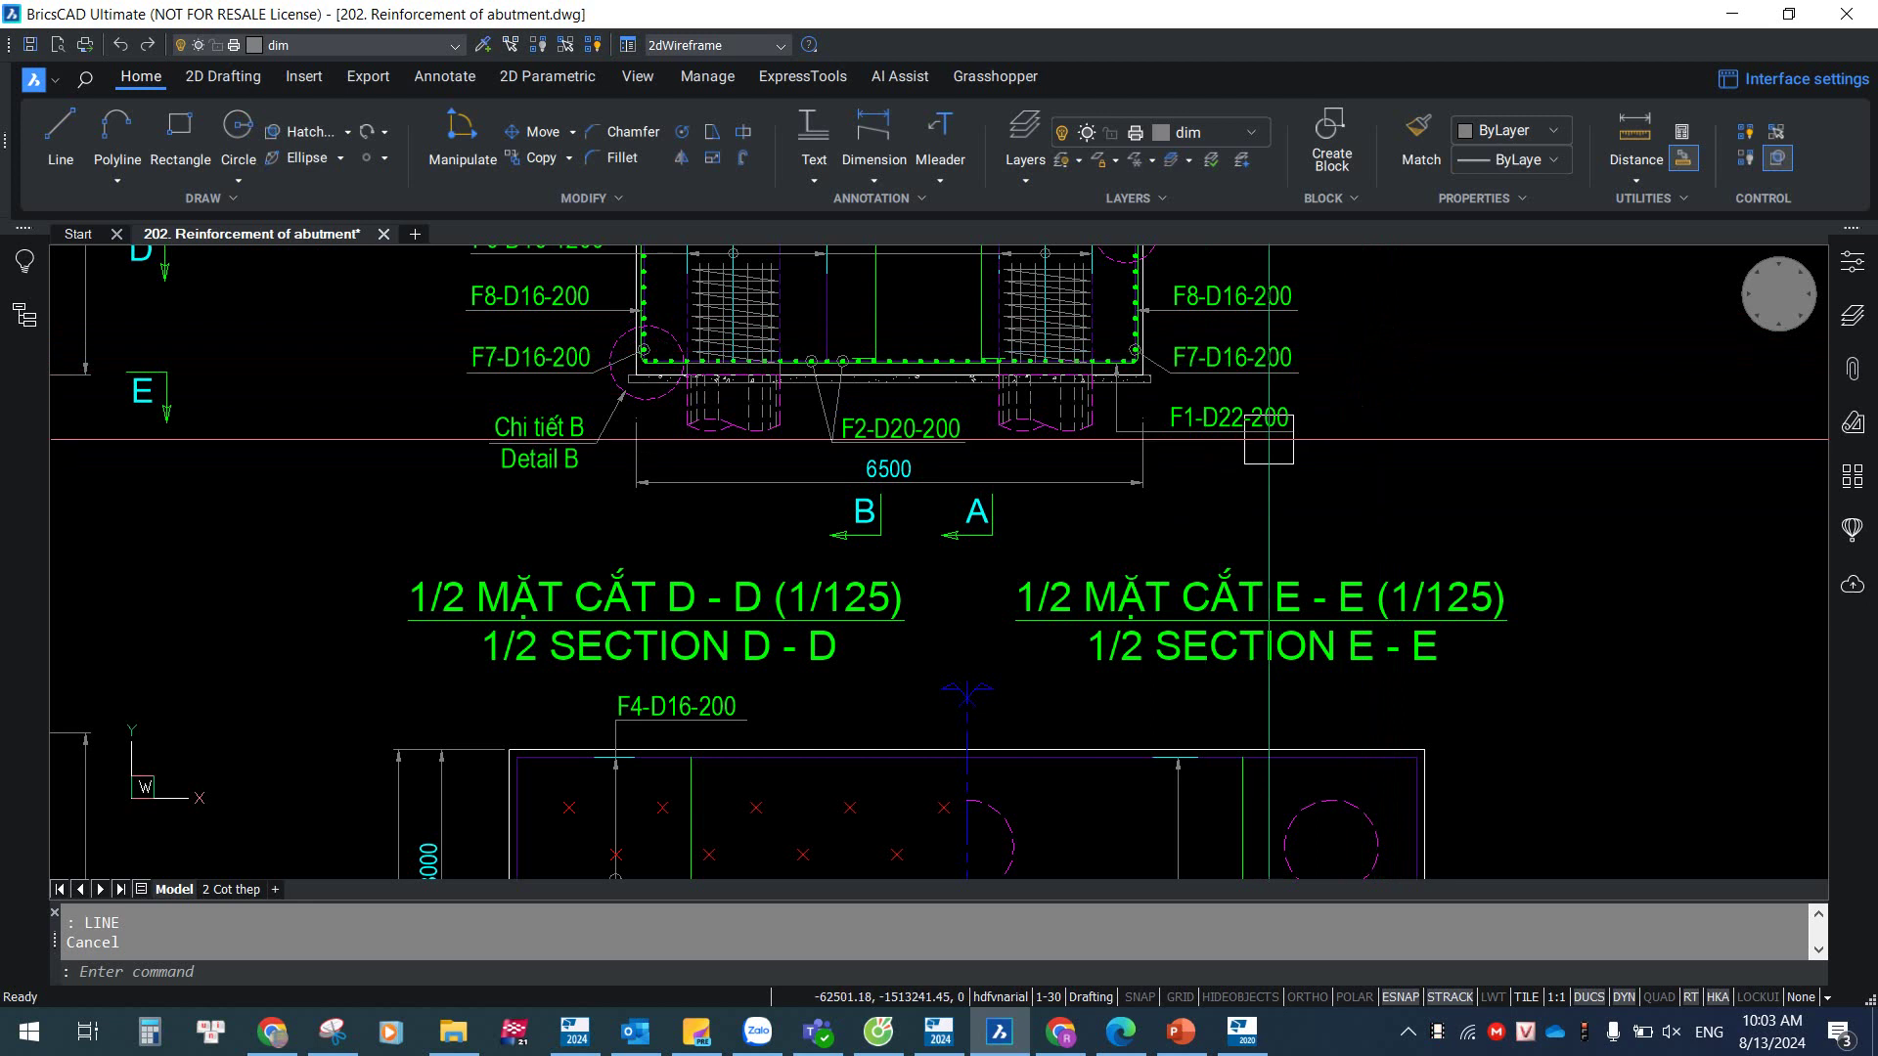
pyautogui.write('PRO')
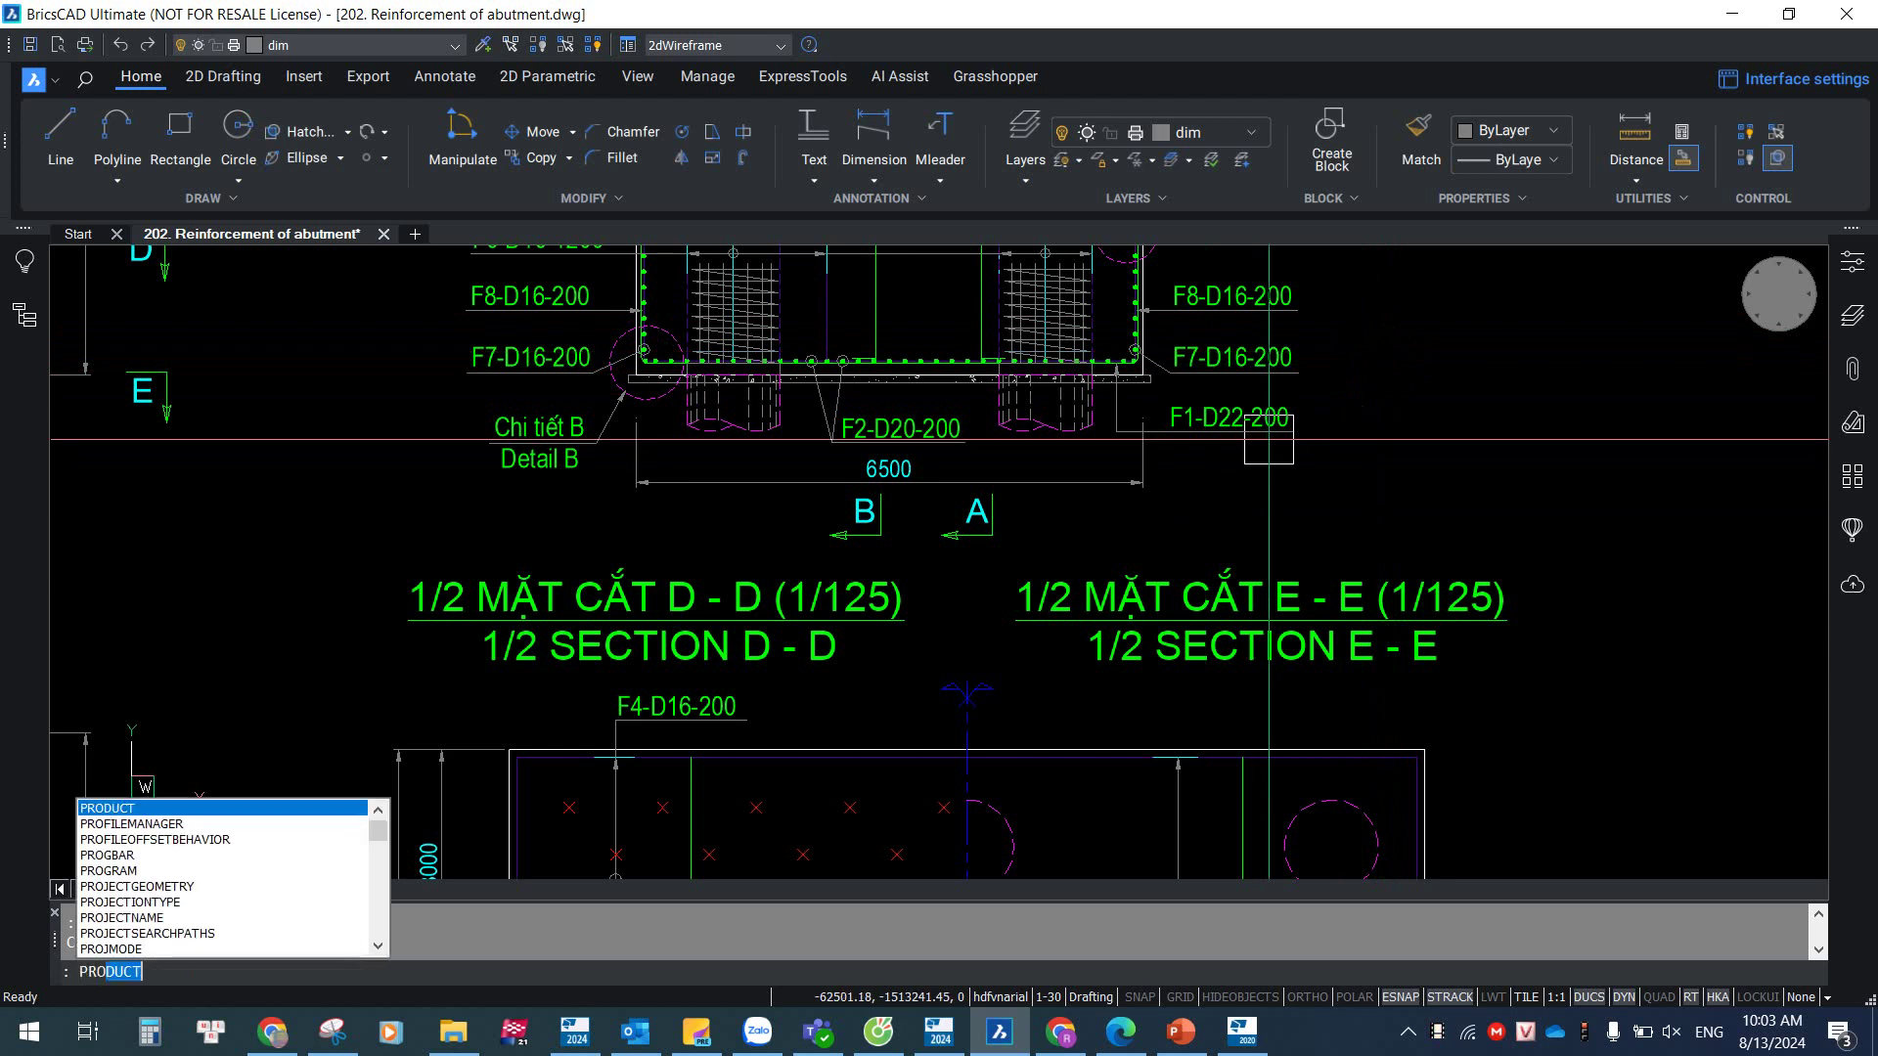
pyautogui.write('M')
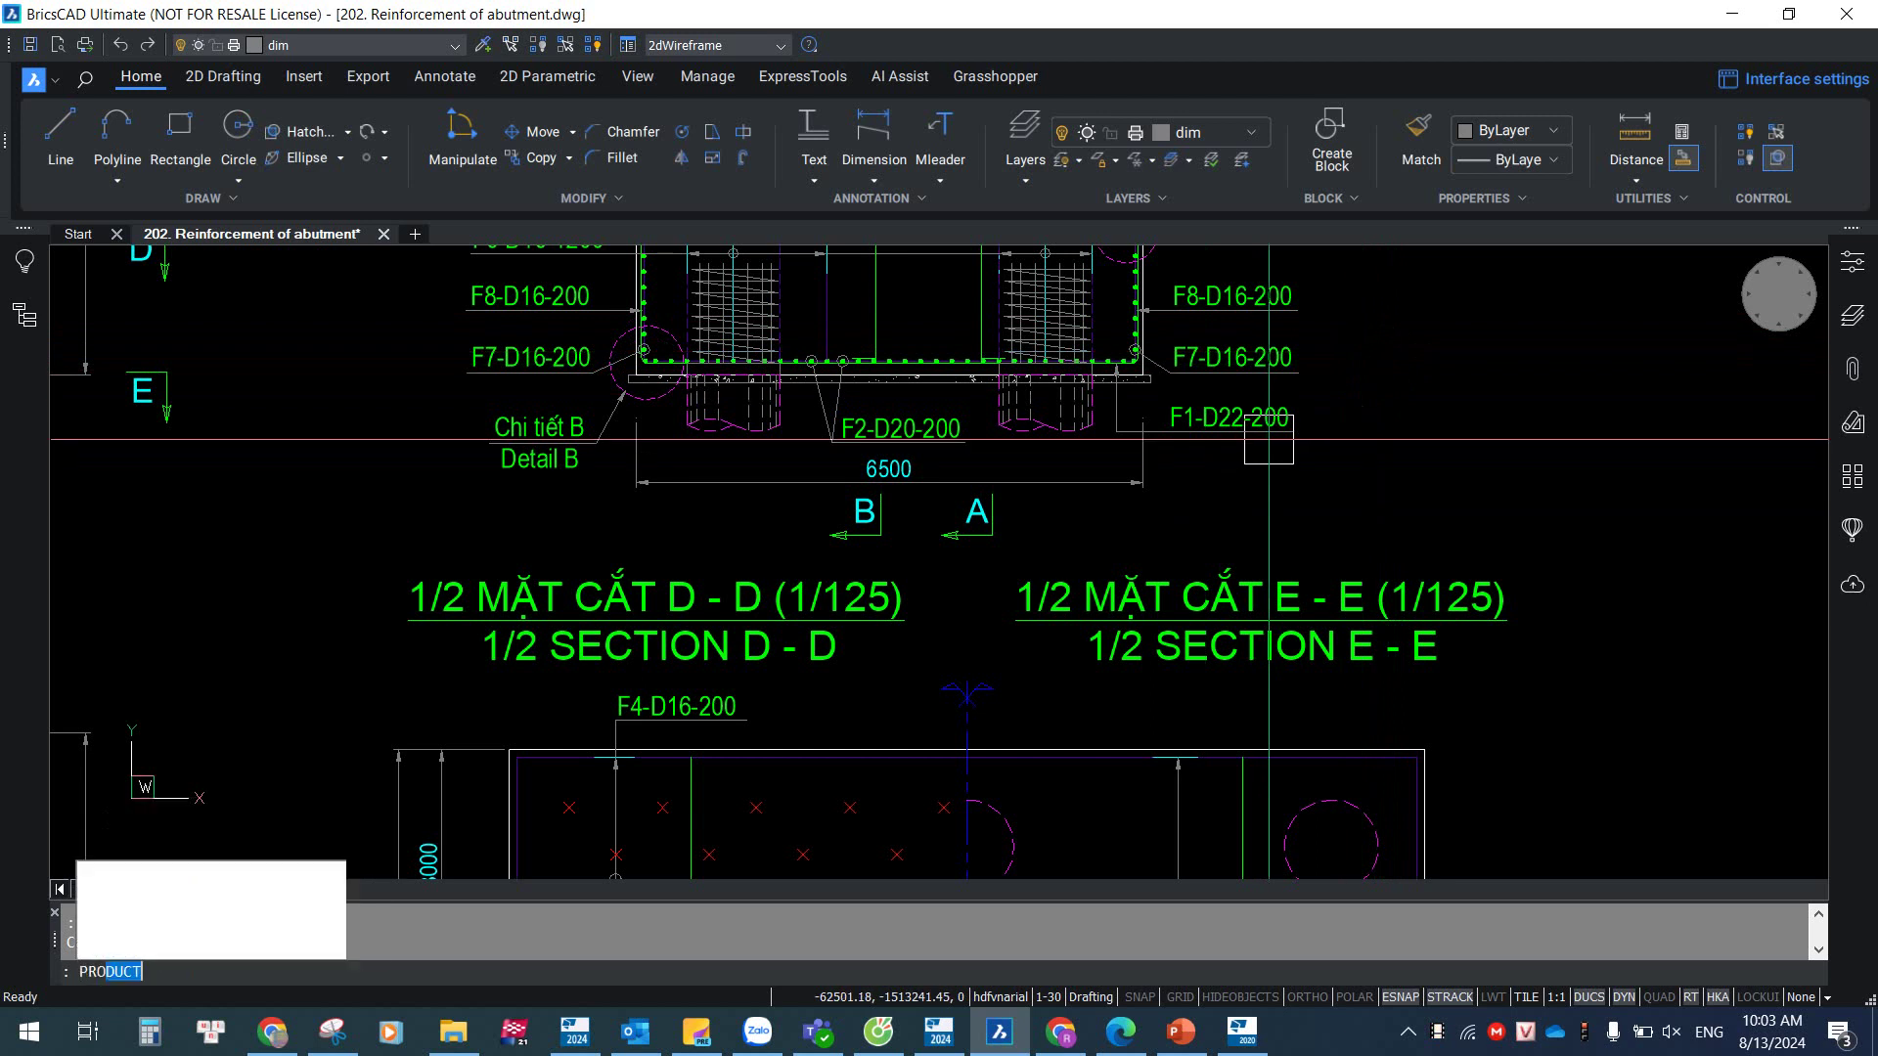
pyautogui.write('PTMEN')
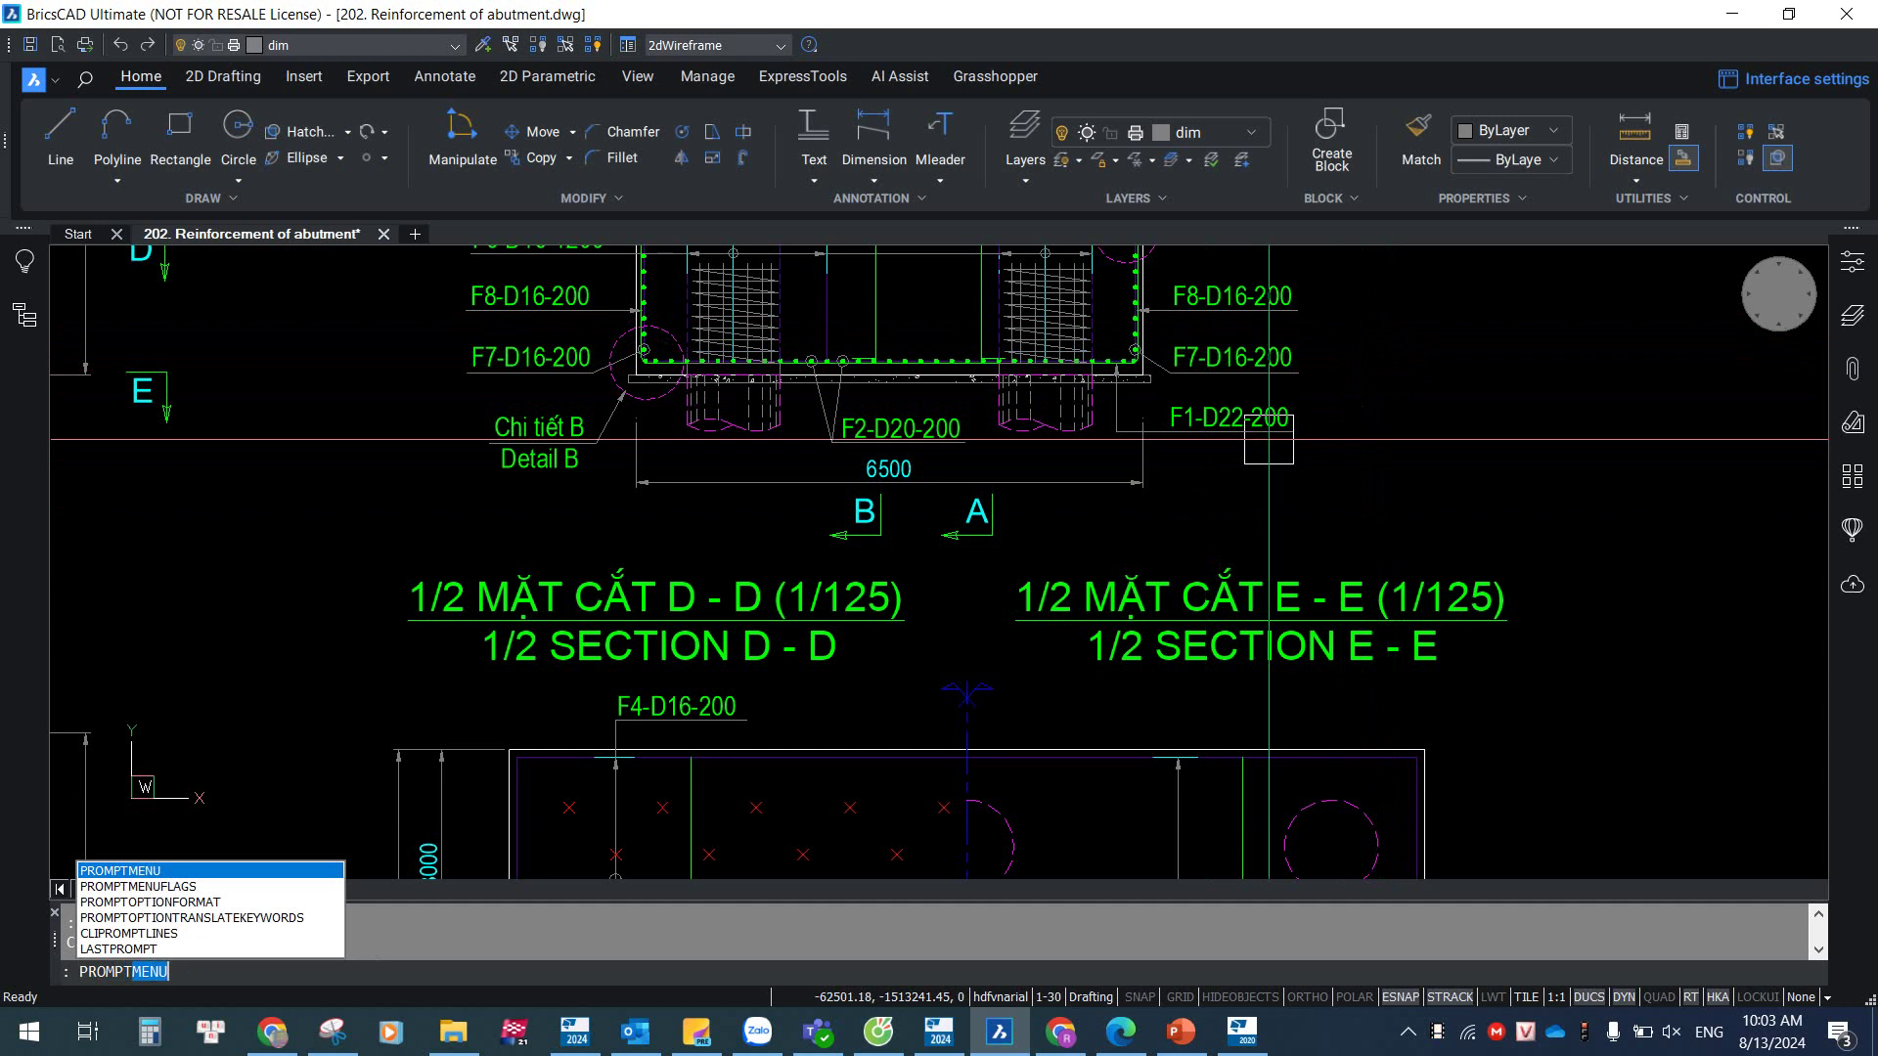
pyautogui.press('Return')
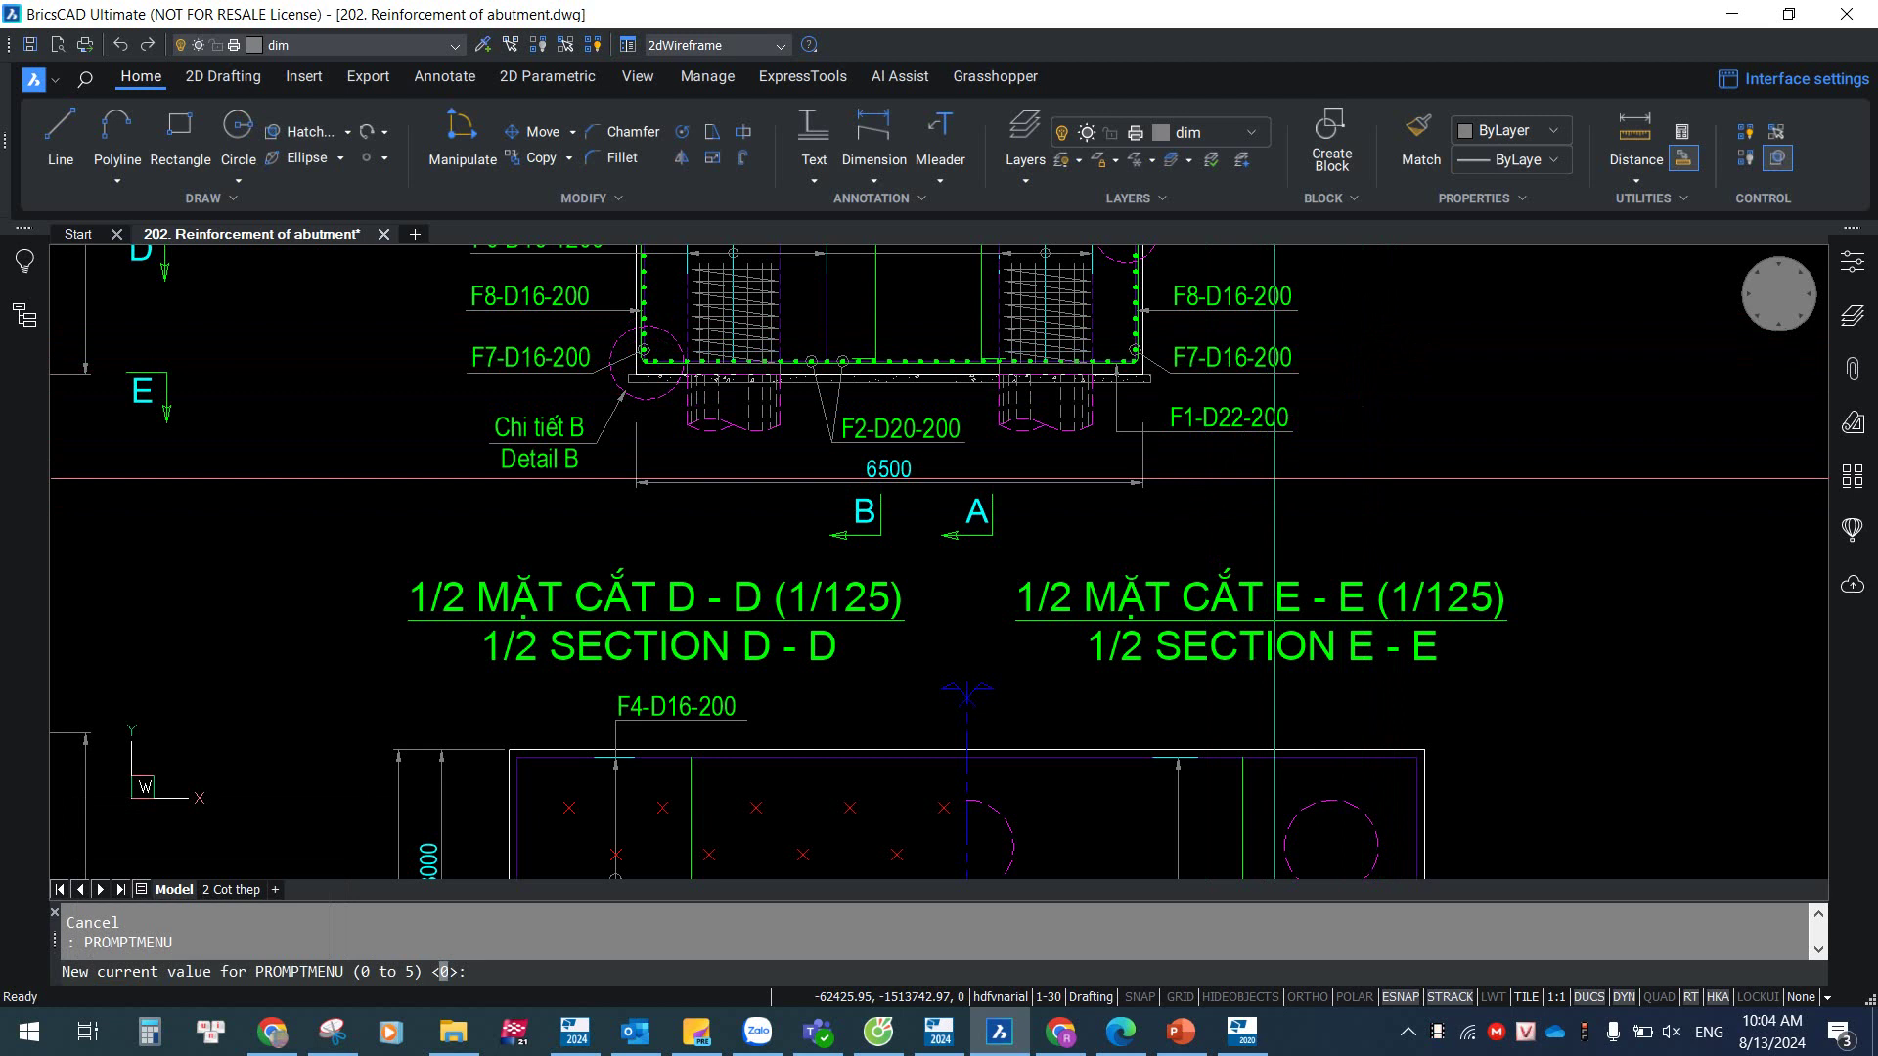
# - Set PROMPTMENU to 5 so option menus appear at the bottom-right, and start LINE
pyautogui.write('5')
pyautogui.press('Return')
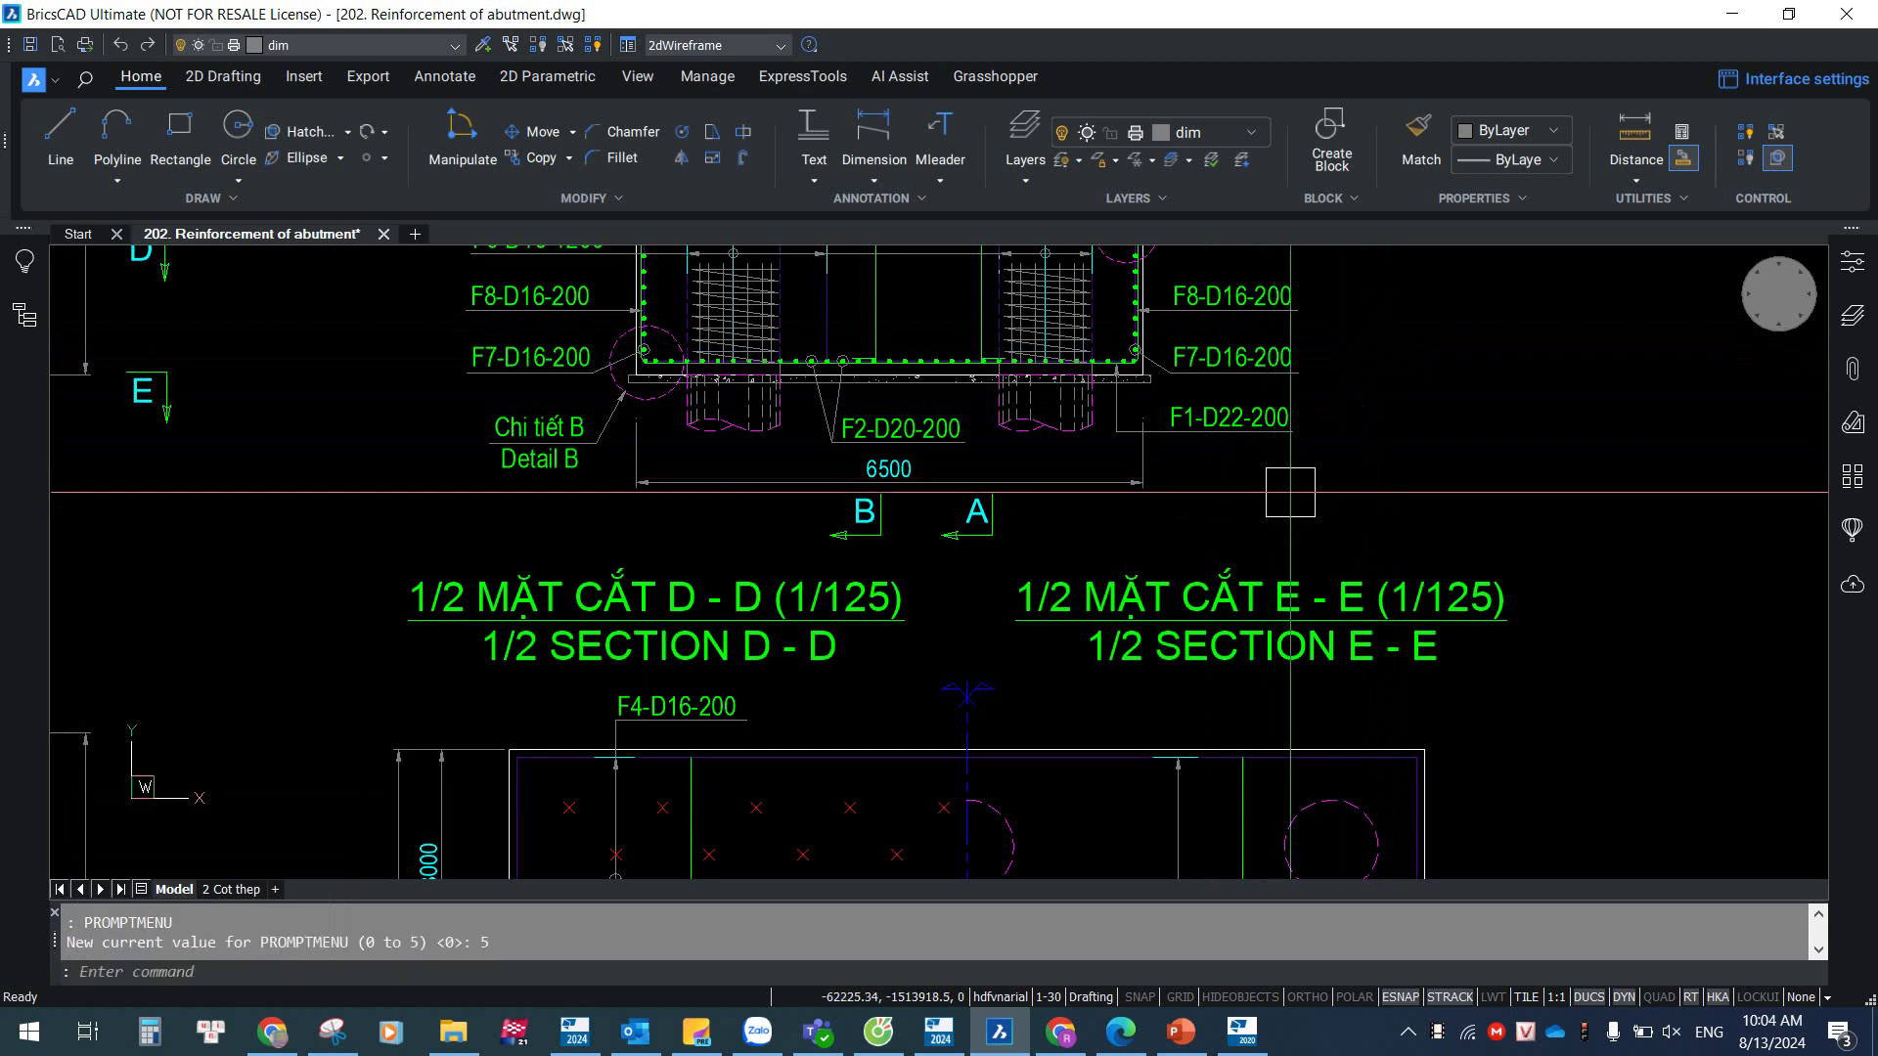
pyautogui.write('line')
pyautogui.press('Return')
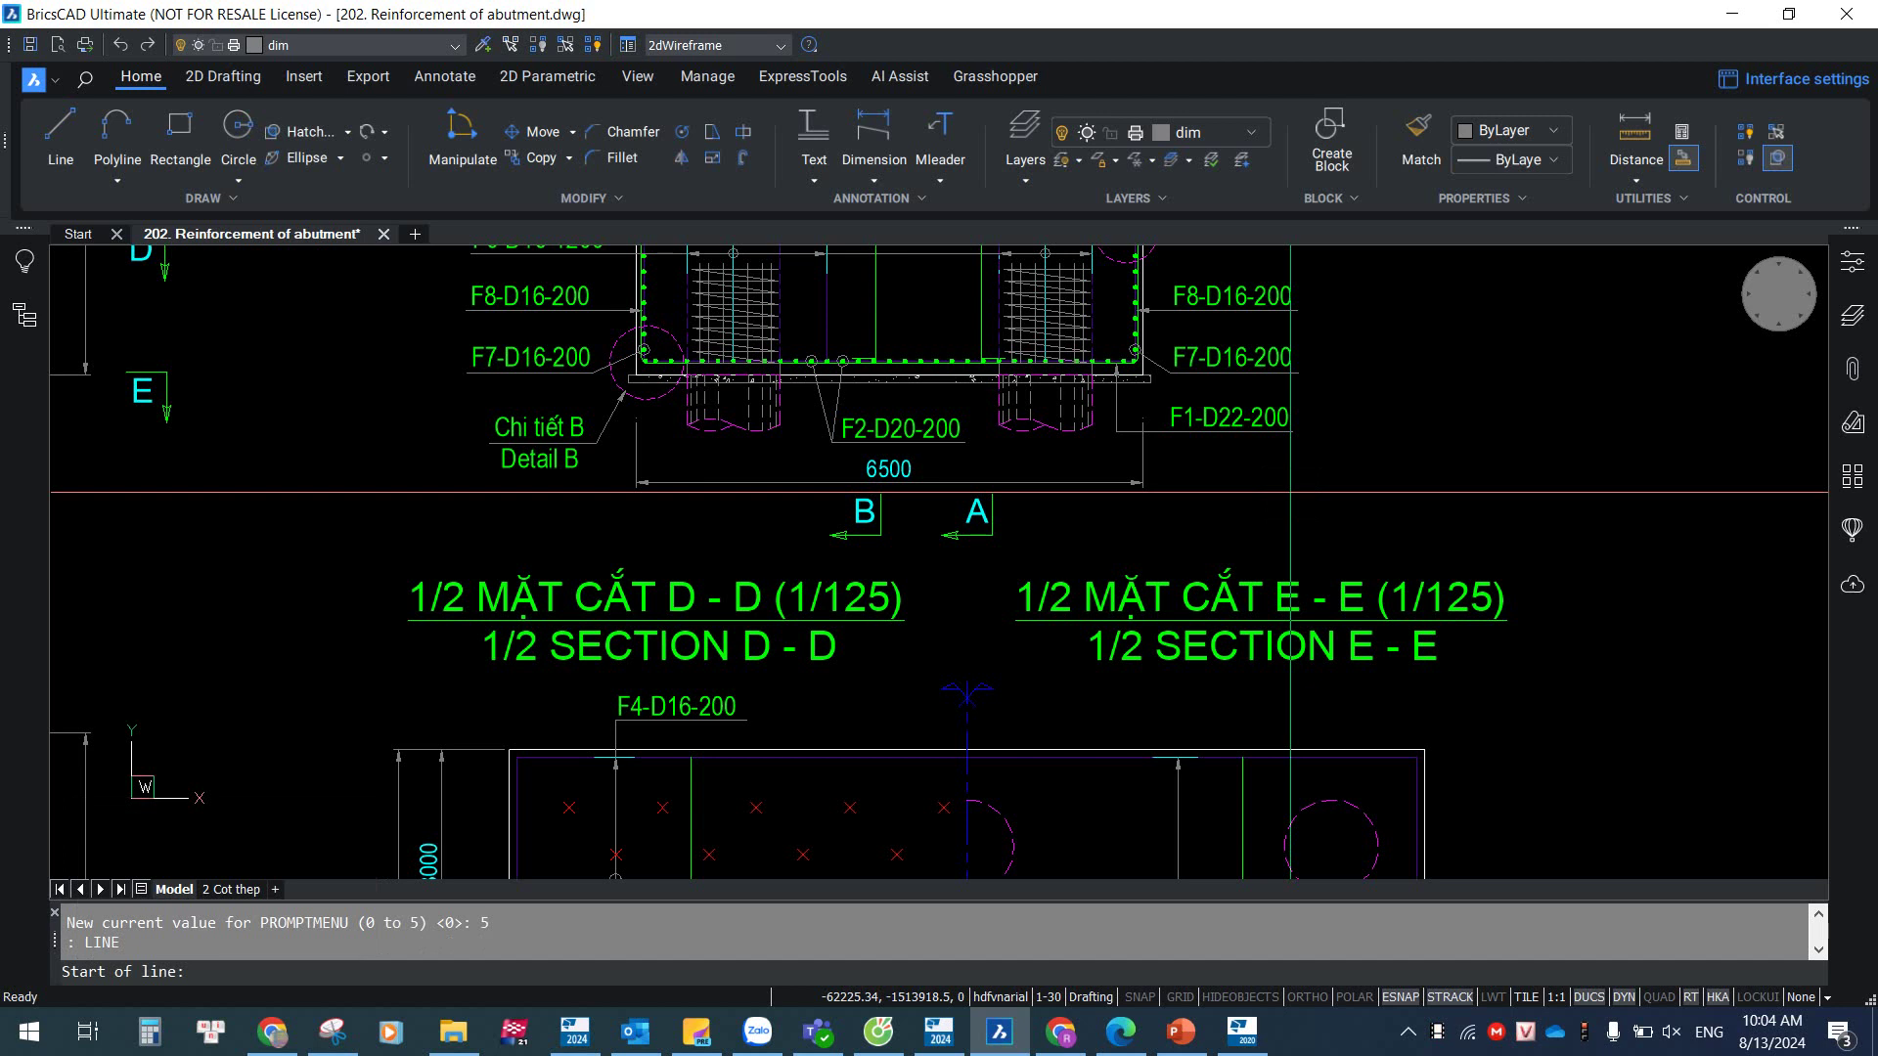
# - Draw a seven-point test outline right of the section titles, closed via the prompt menu
pyautogui.click(1435, 370)
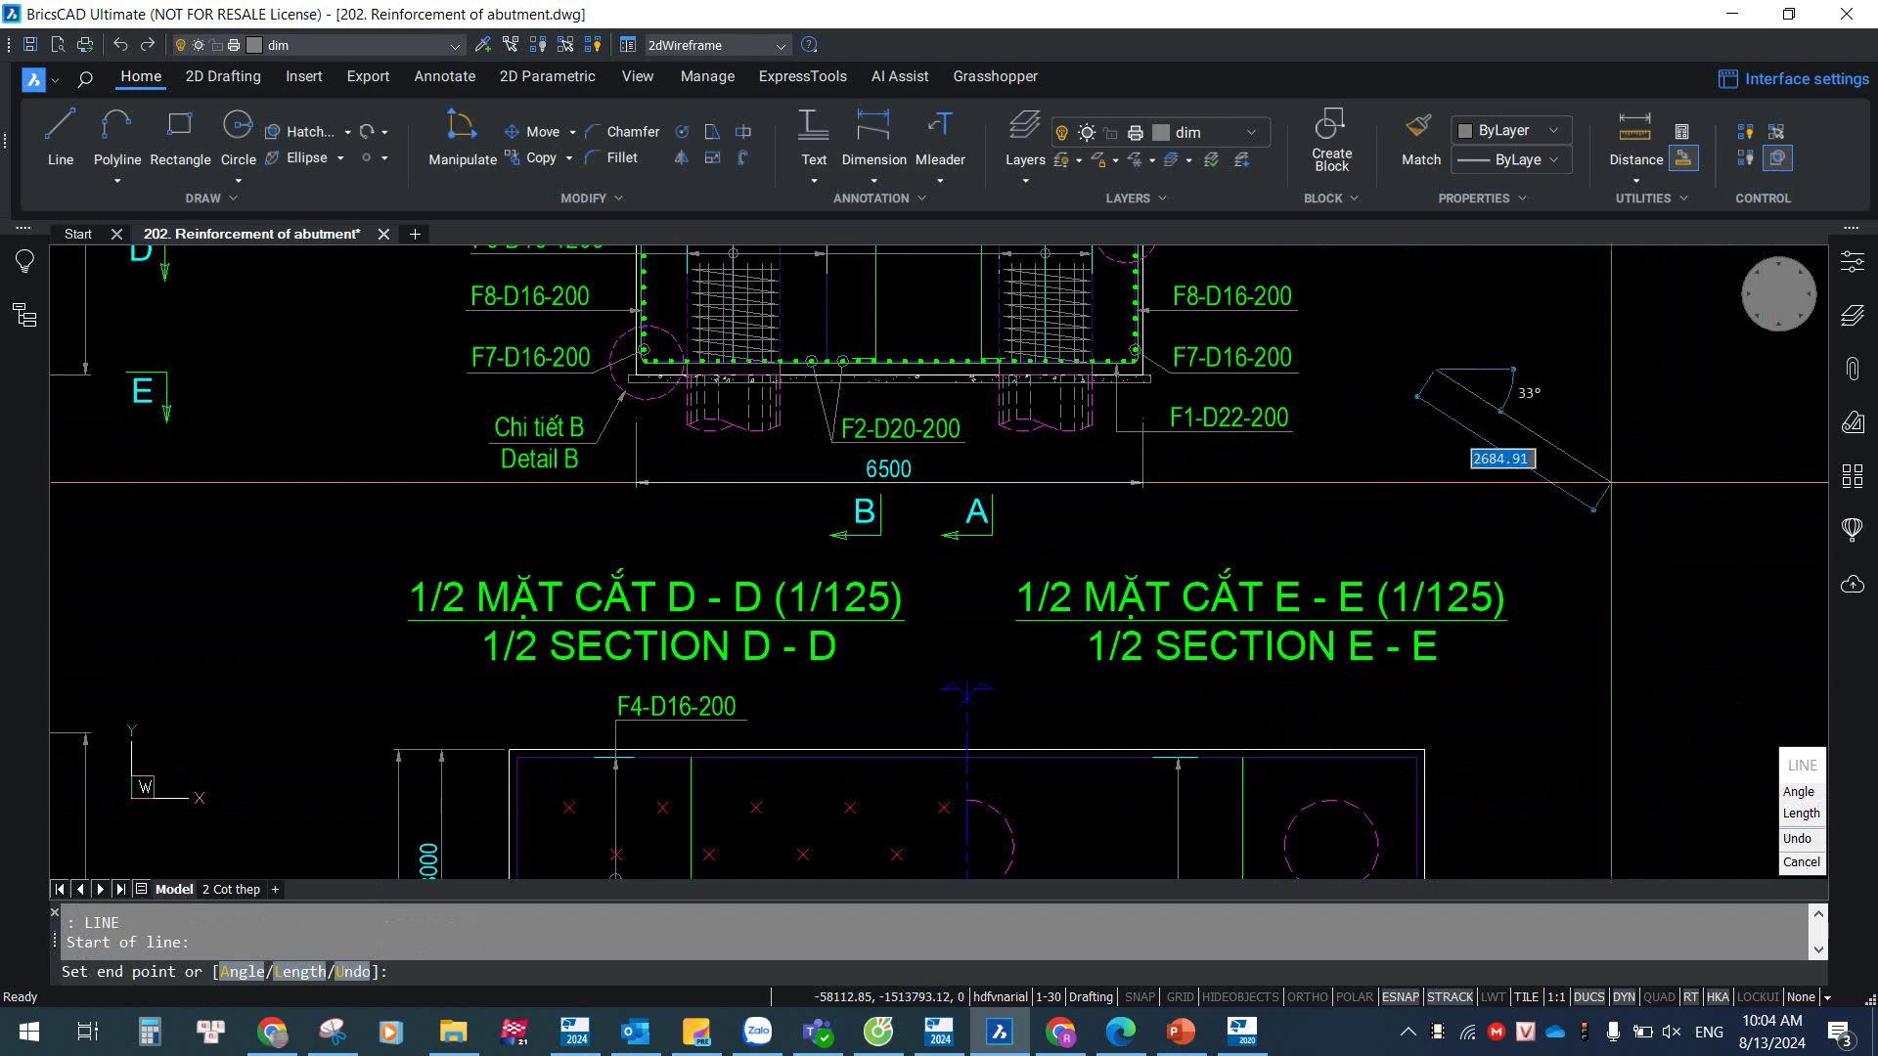
pyautogui.click(1544, 508)
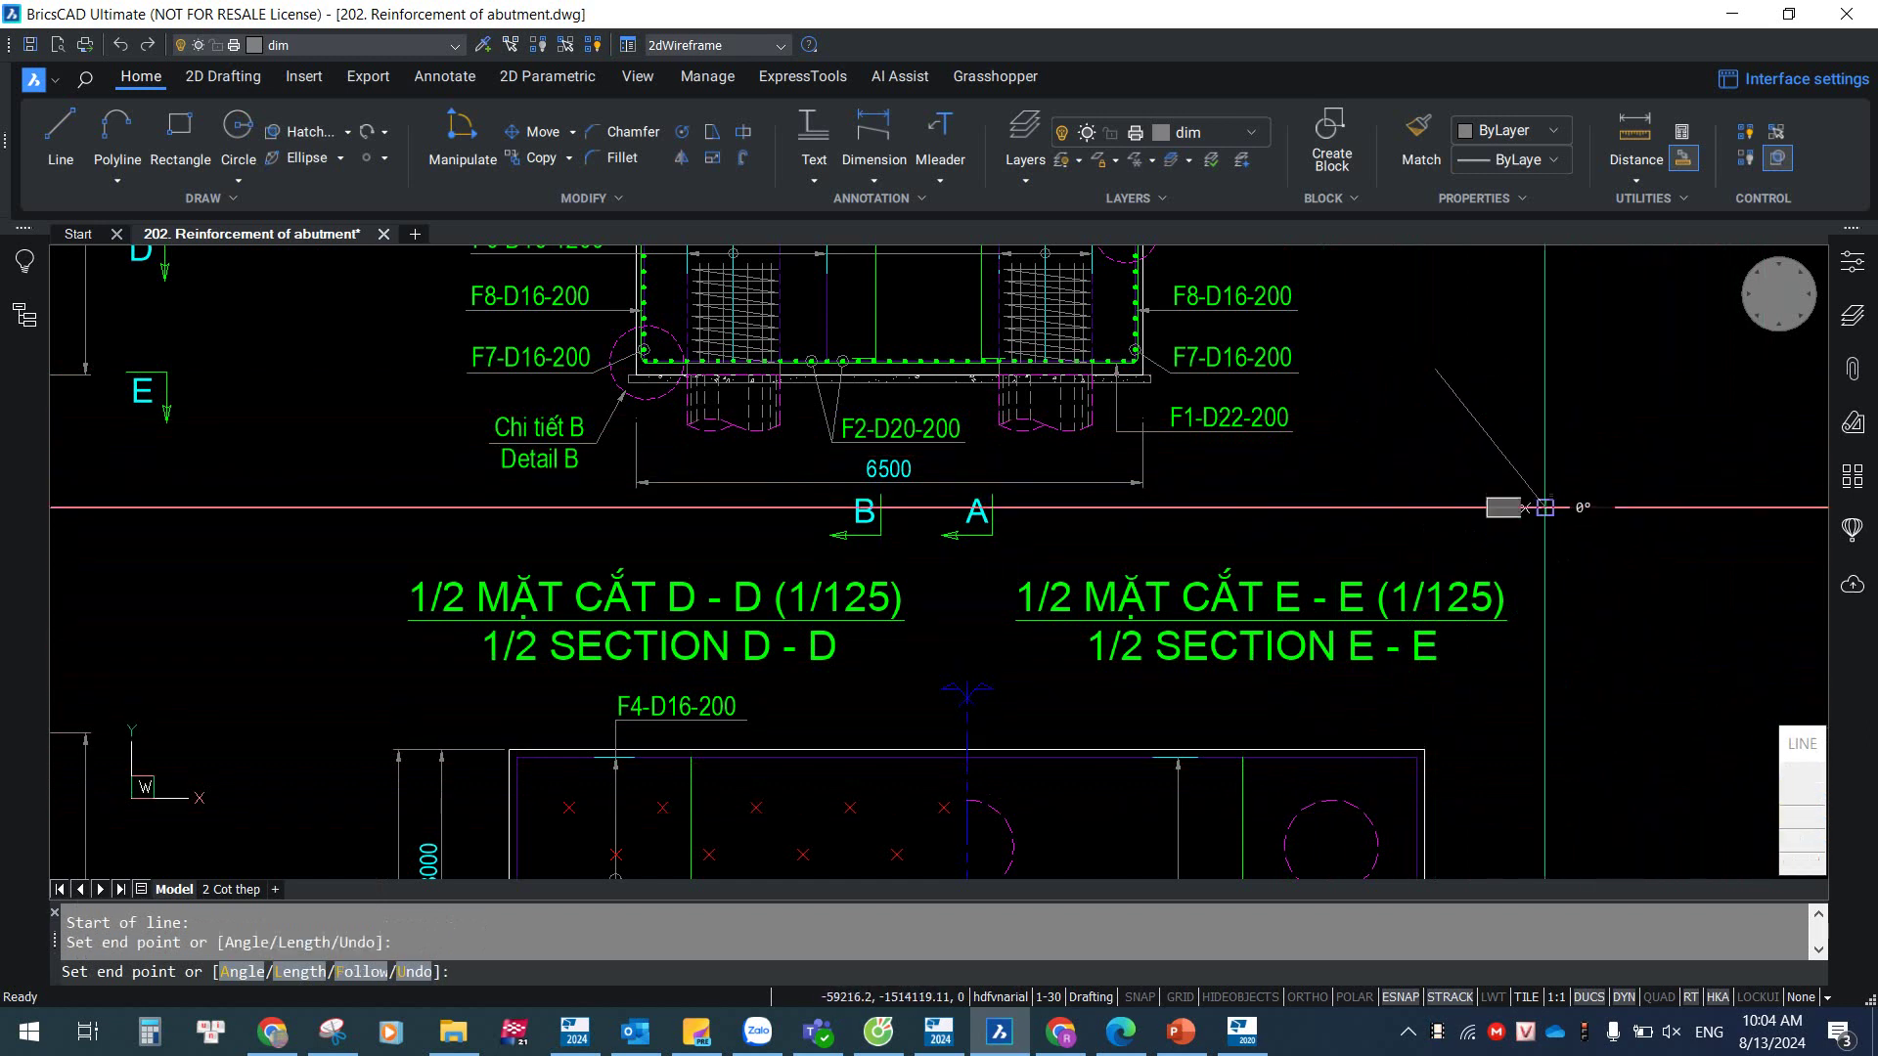
pyautogui.click(1345, 507)
pyautogui.click(1526, 728)
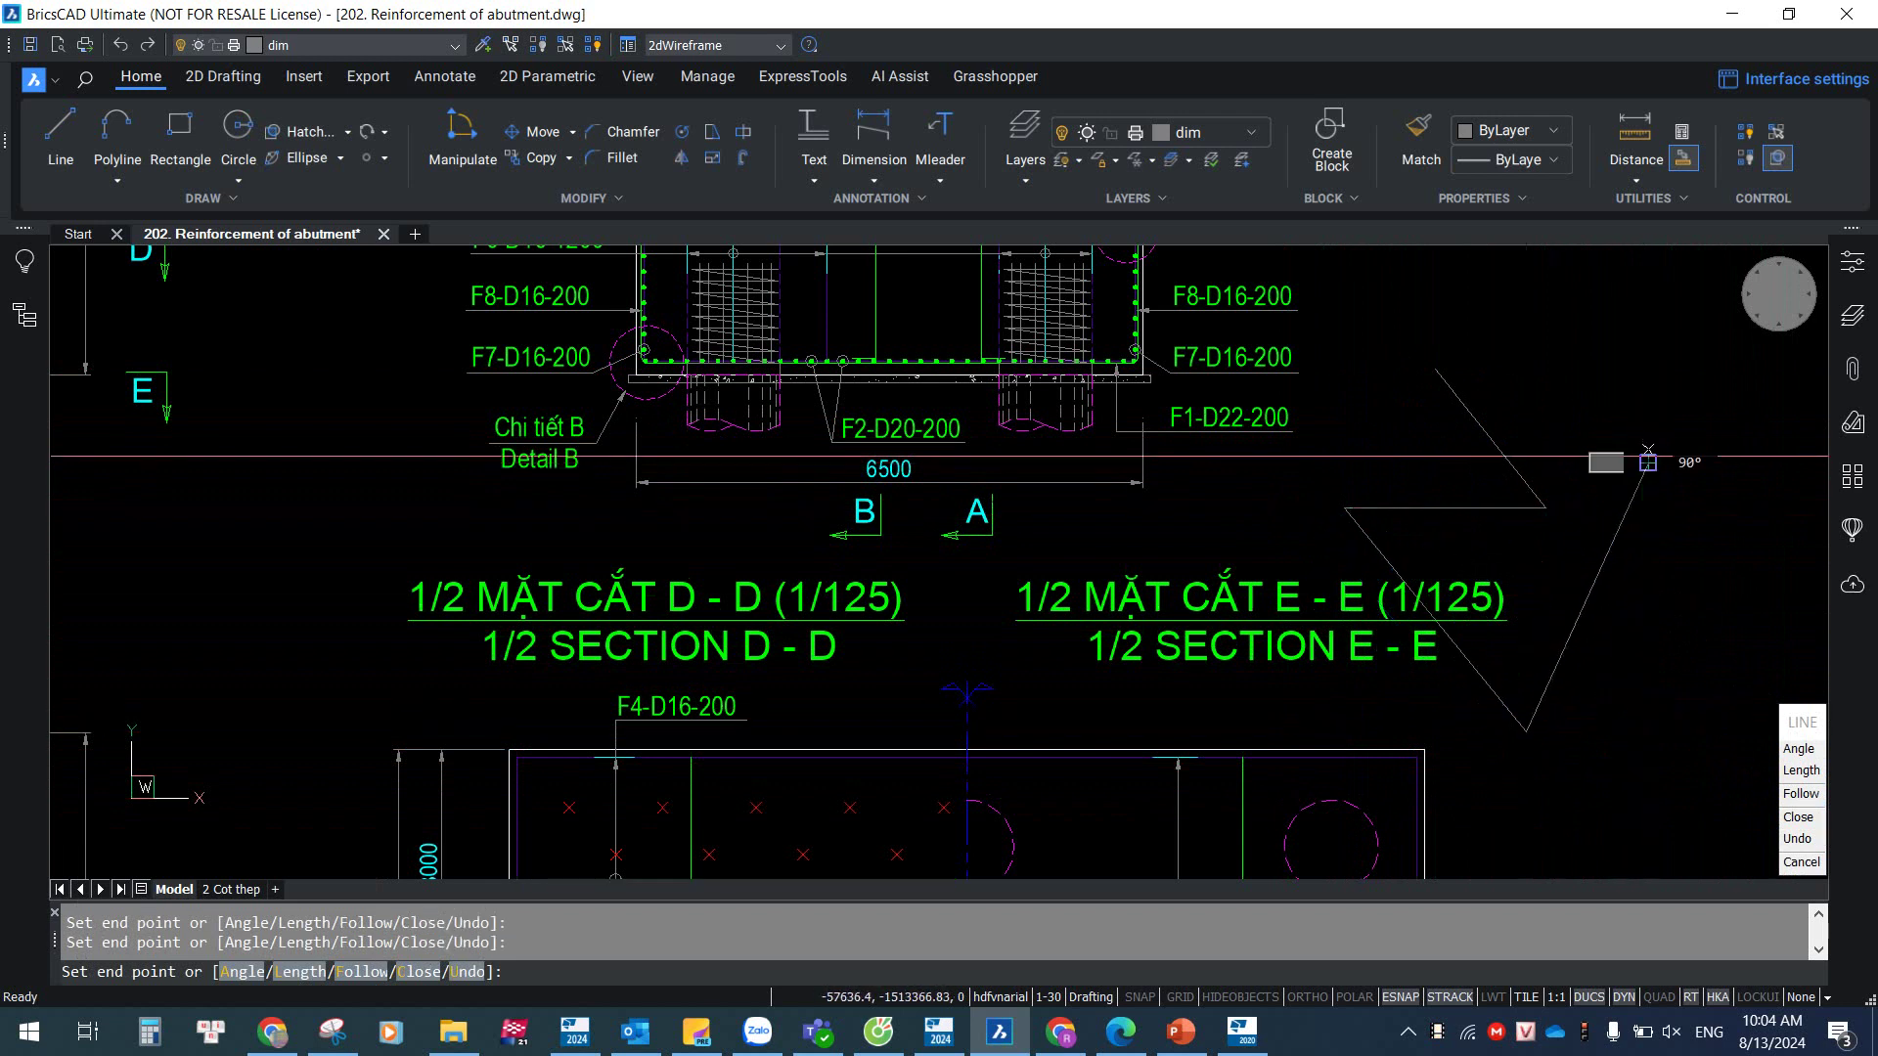
pyautogui.click(1648, 462)
pyautogui.click(1668, 601)
pyautogui.click(1616, 753)
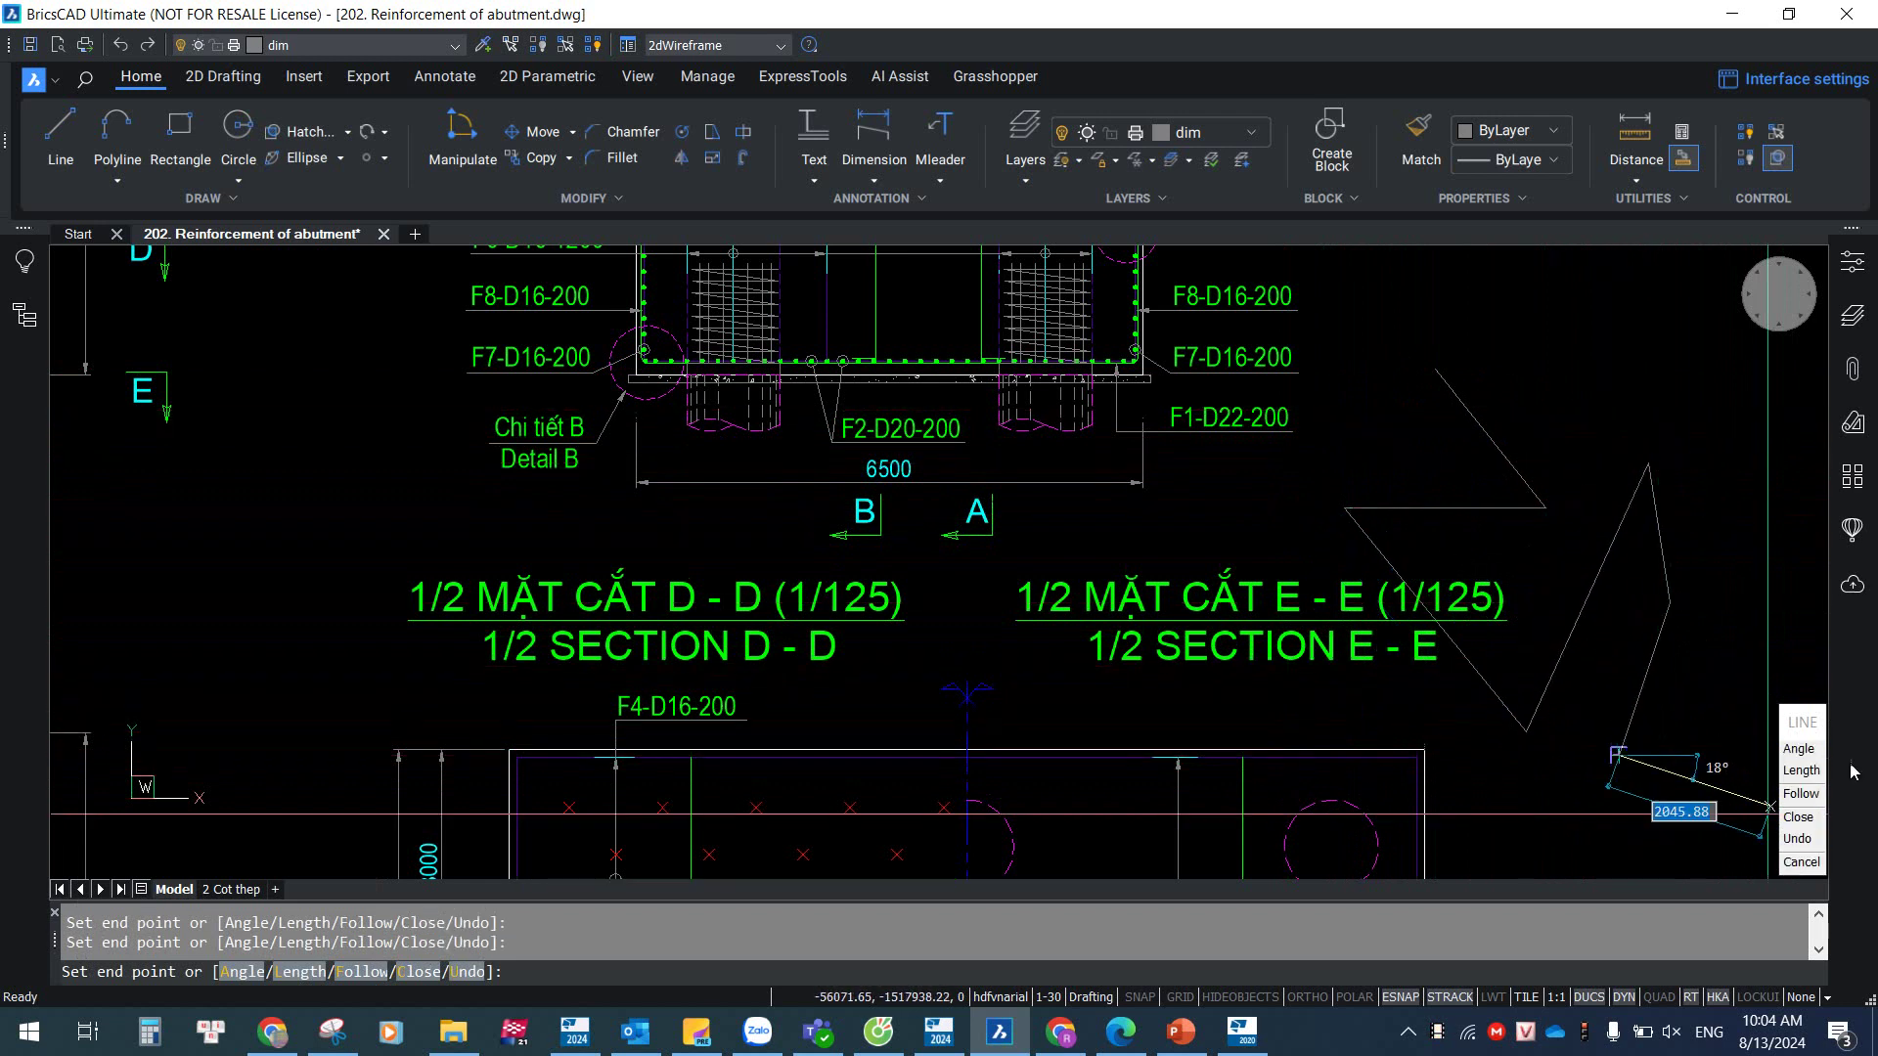
pyautogui.click(1798, 816)
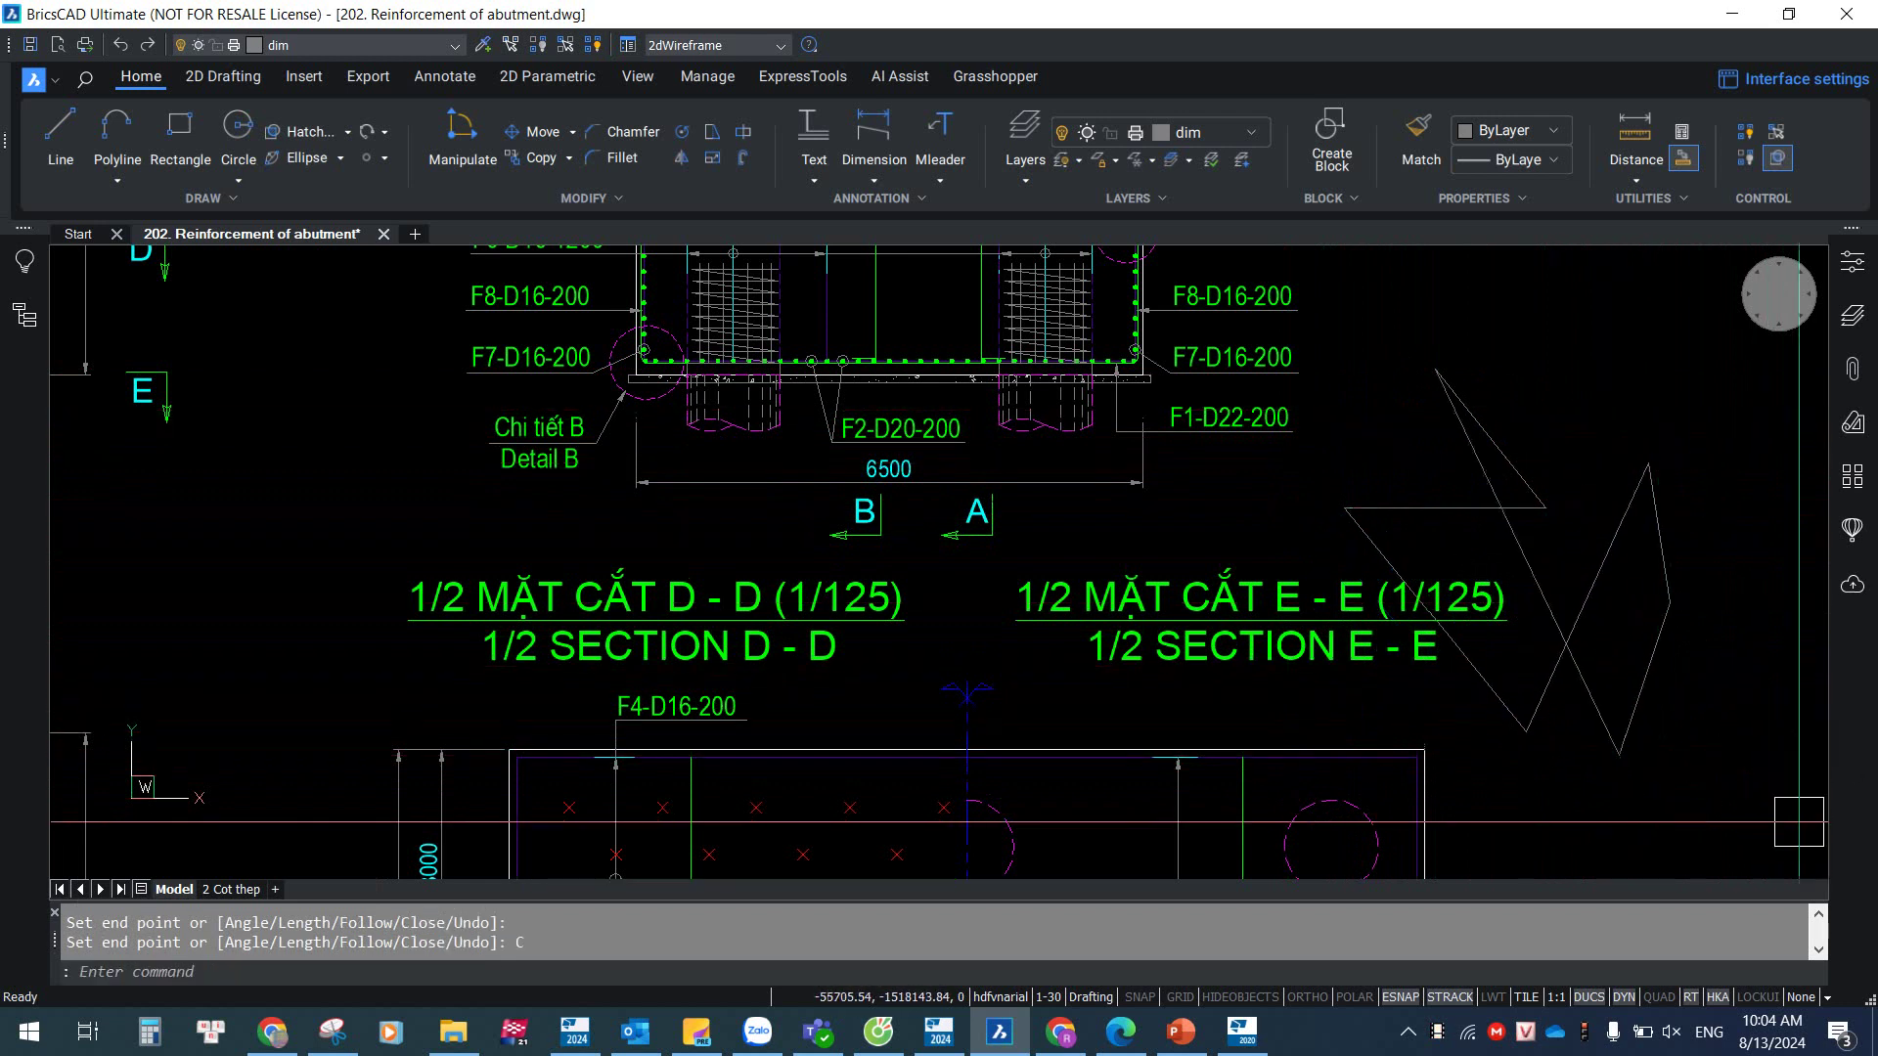
# - Select and clear the outline's diagonal line, then set PROMPTMENU to 1
pyautogui.click(1548, 602)
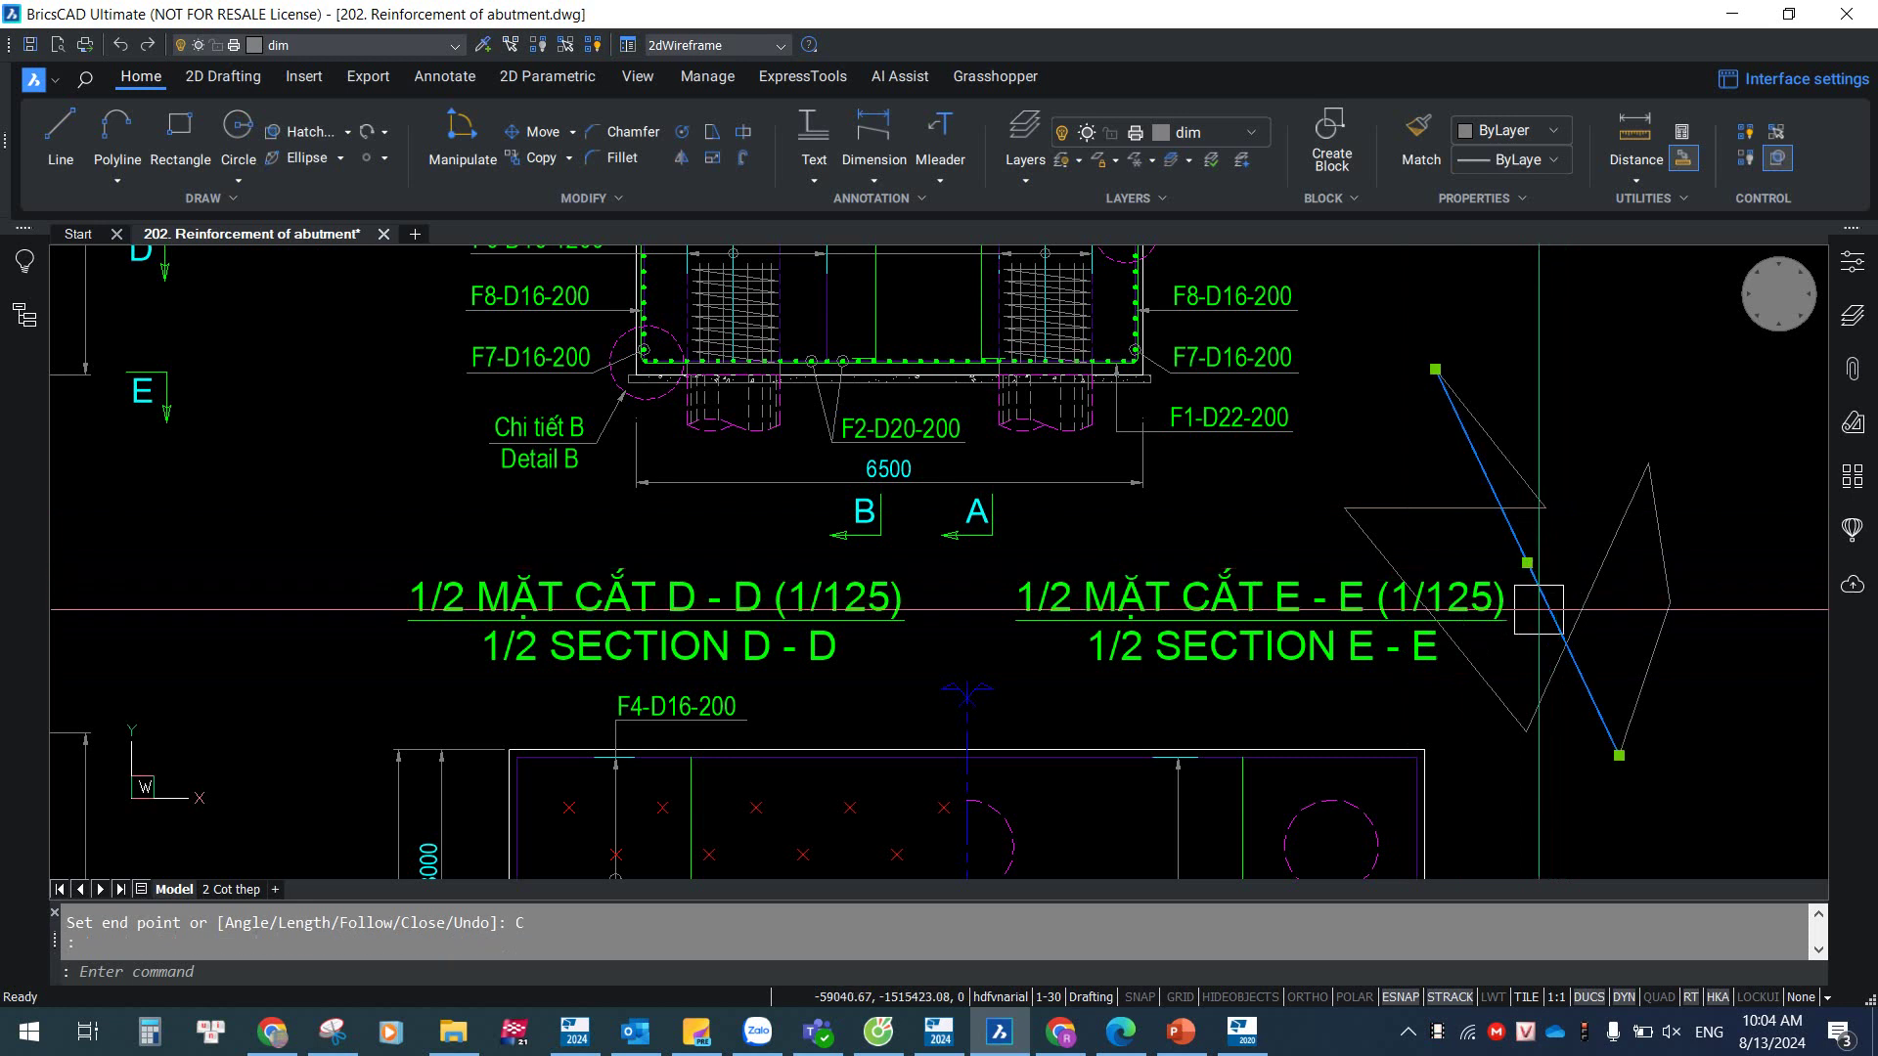
pyautogui.press('Escape')
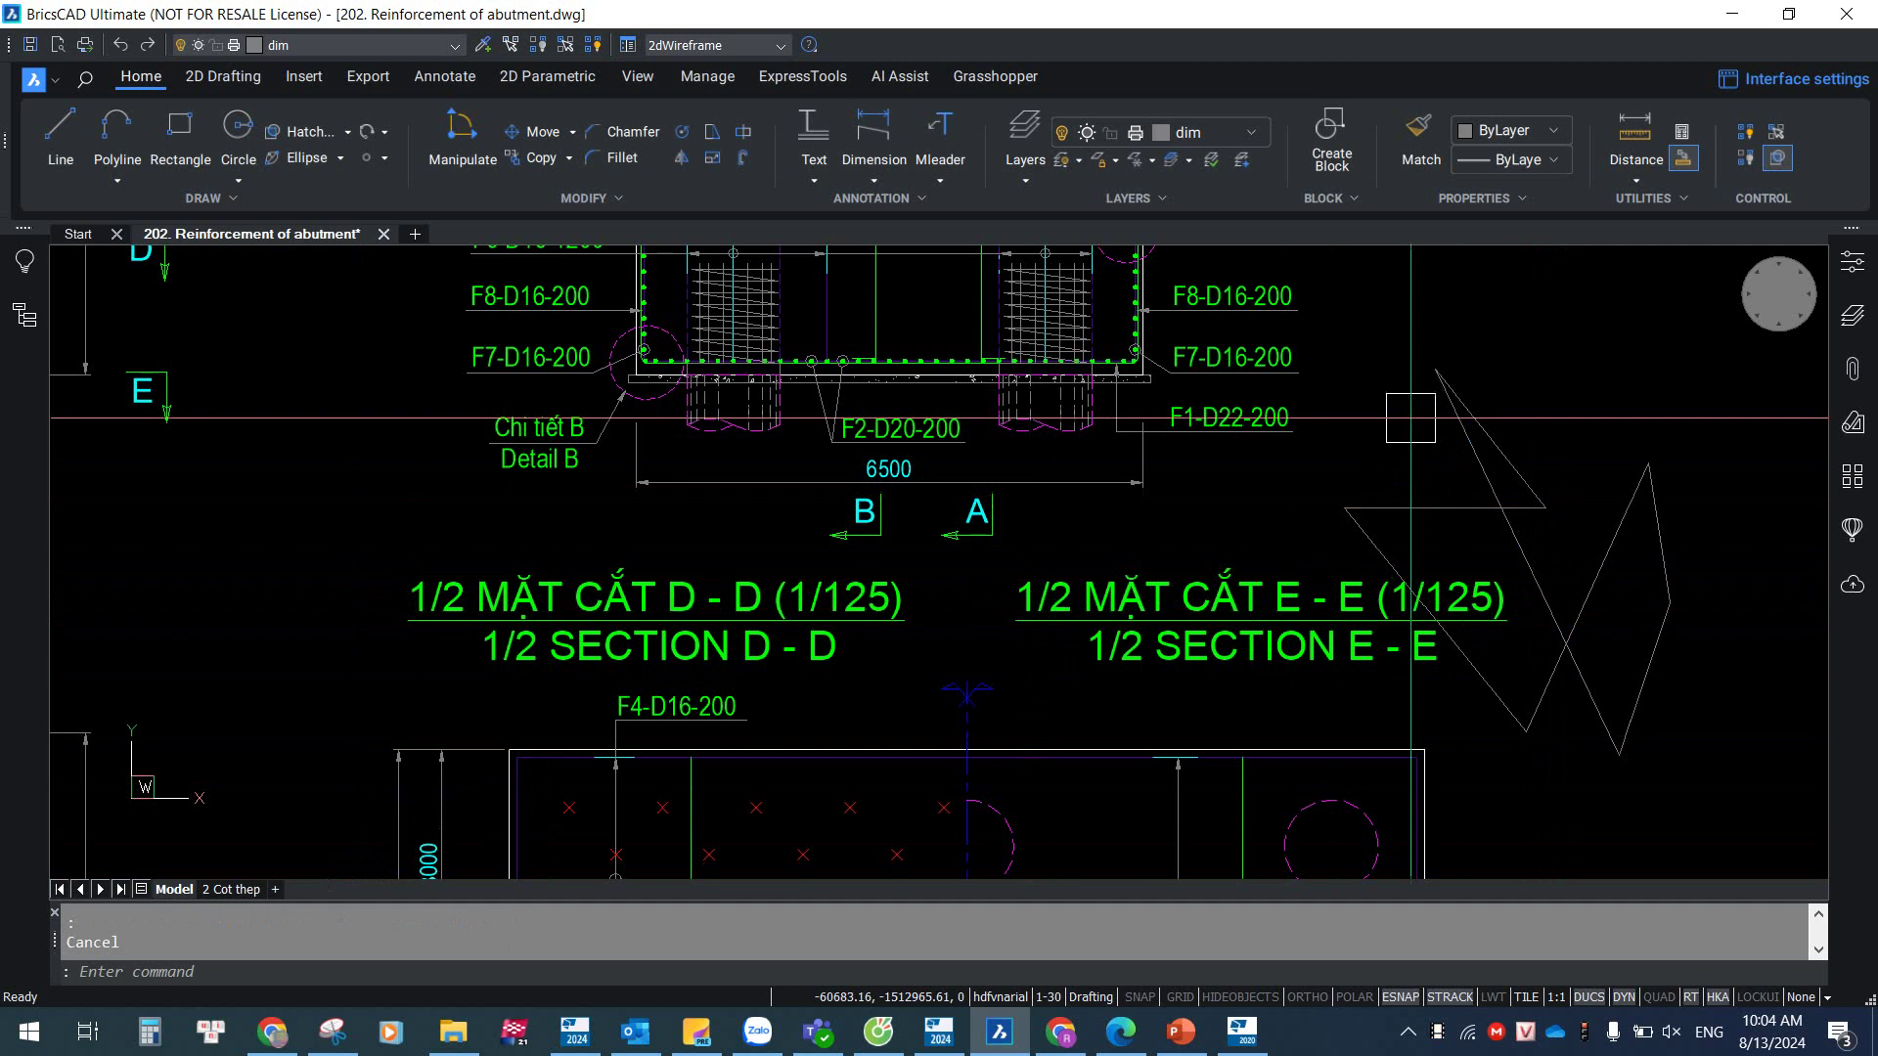
pyautogui.press('l')
pyautogui.press('Return')
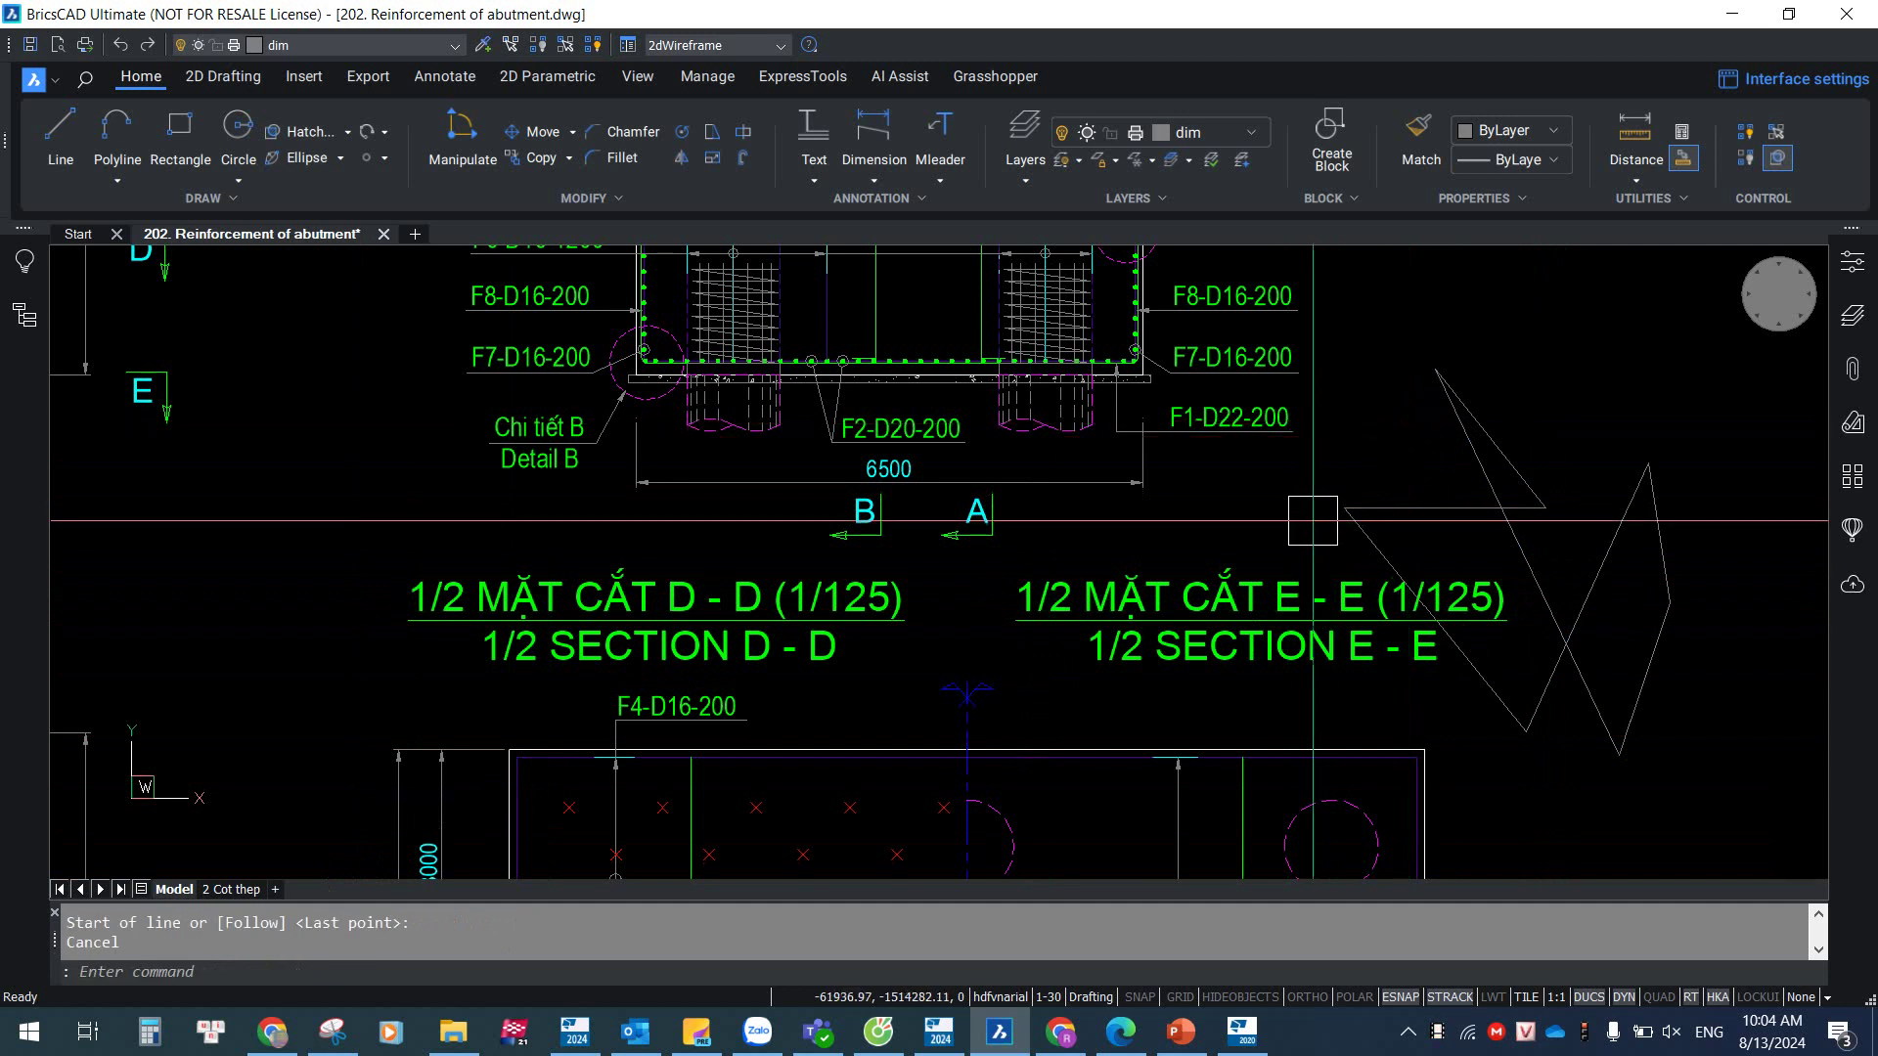
pyautogui.write('LINEPROMPTMENU')
pyautogui.press('Return')
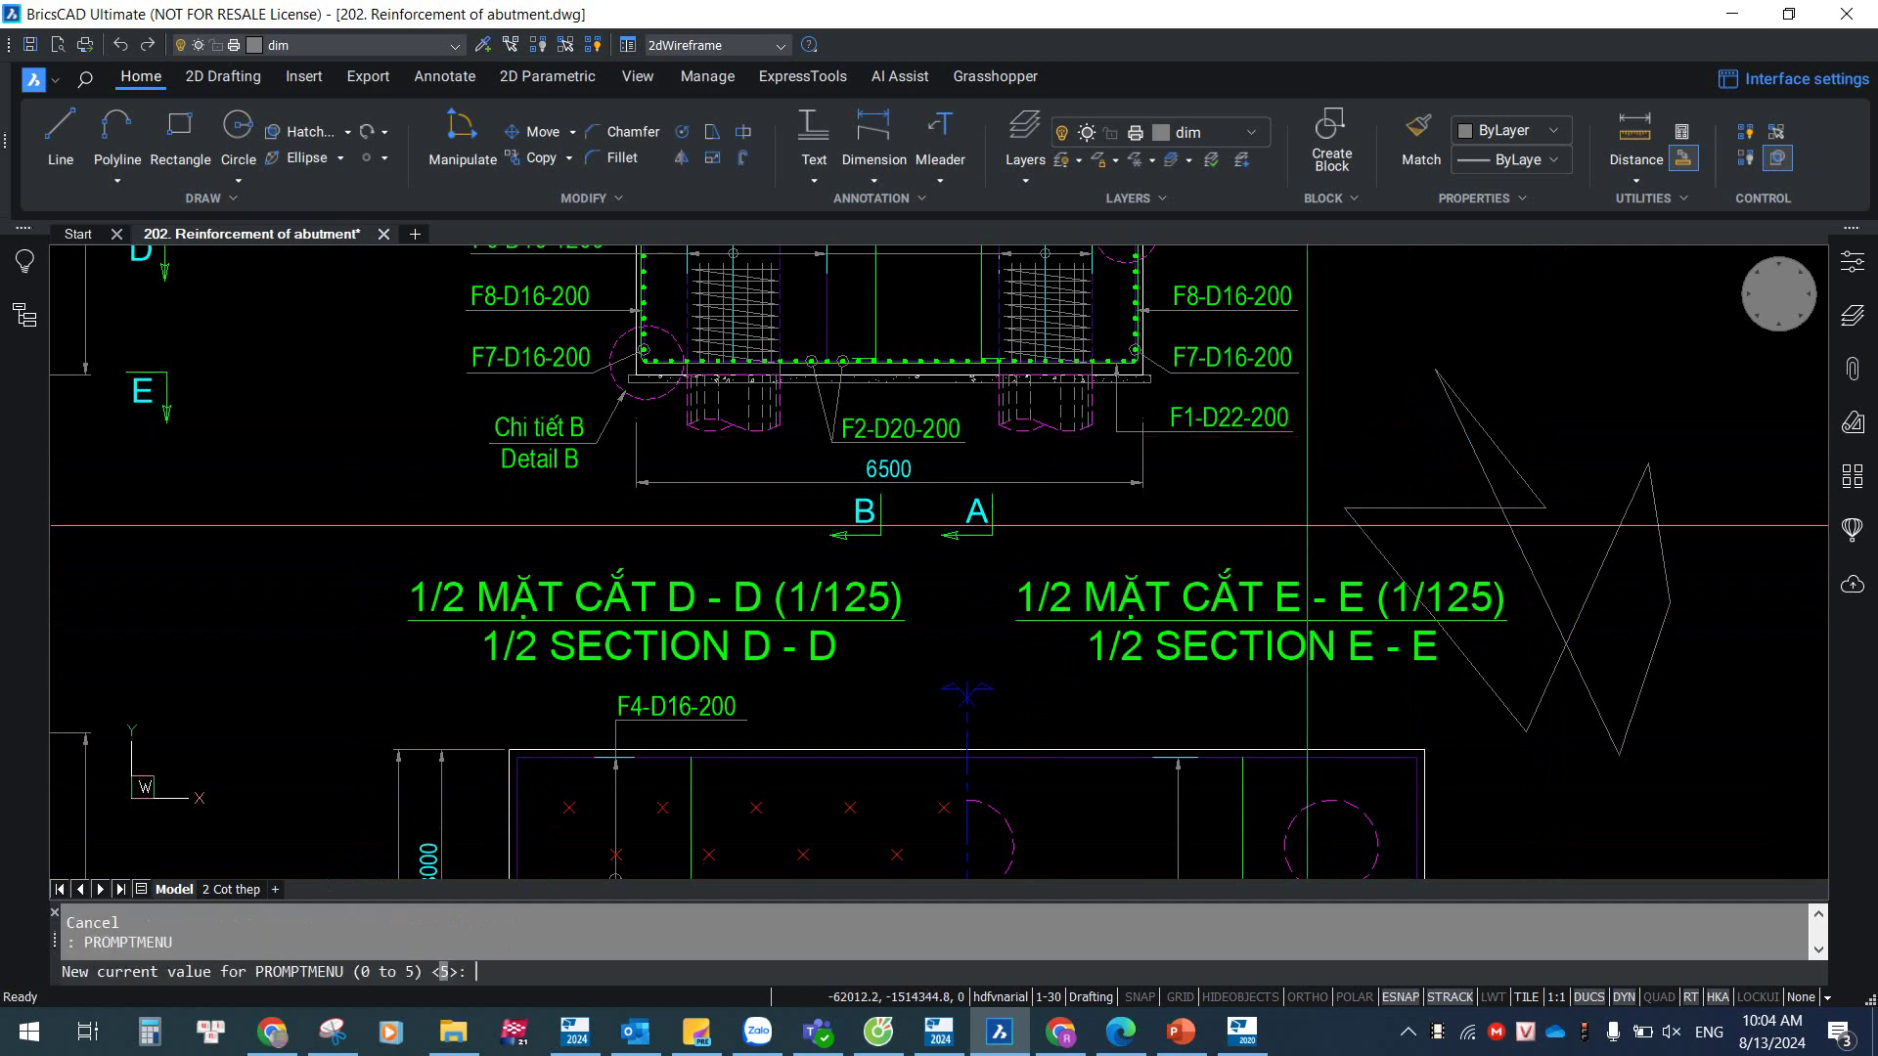
pyautogui.write('1')
pyautogui.press('Return')
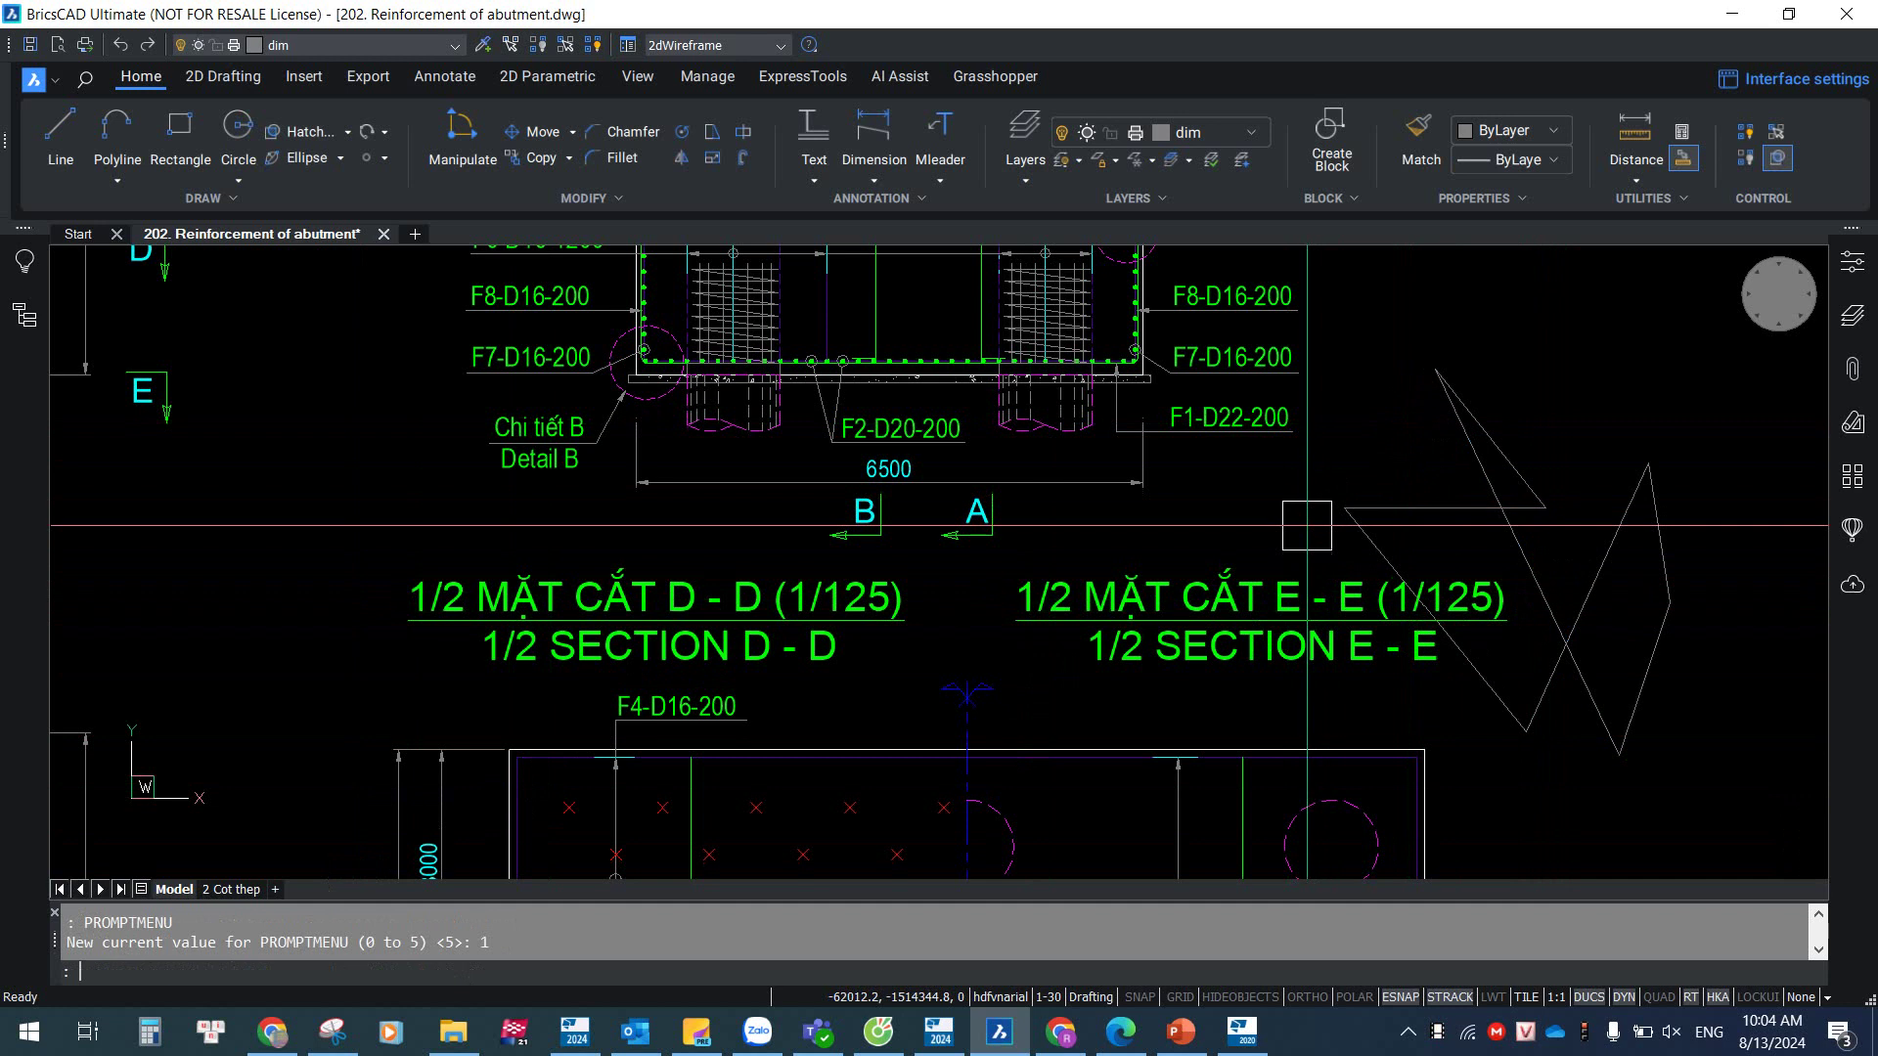
# - Cancel a LIST command and draw a four-point line left of the section titles
pyautogui.write('li')
pyautogui.press('Return')
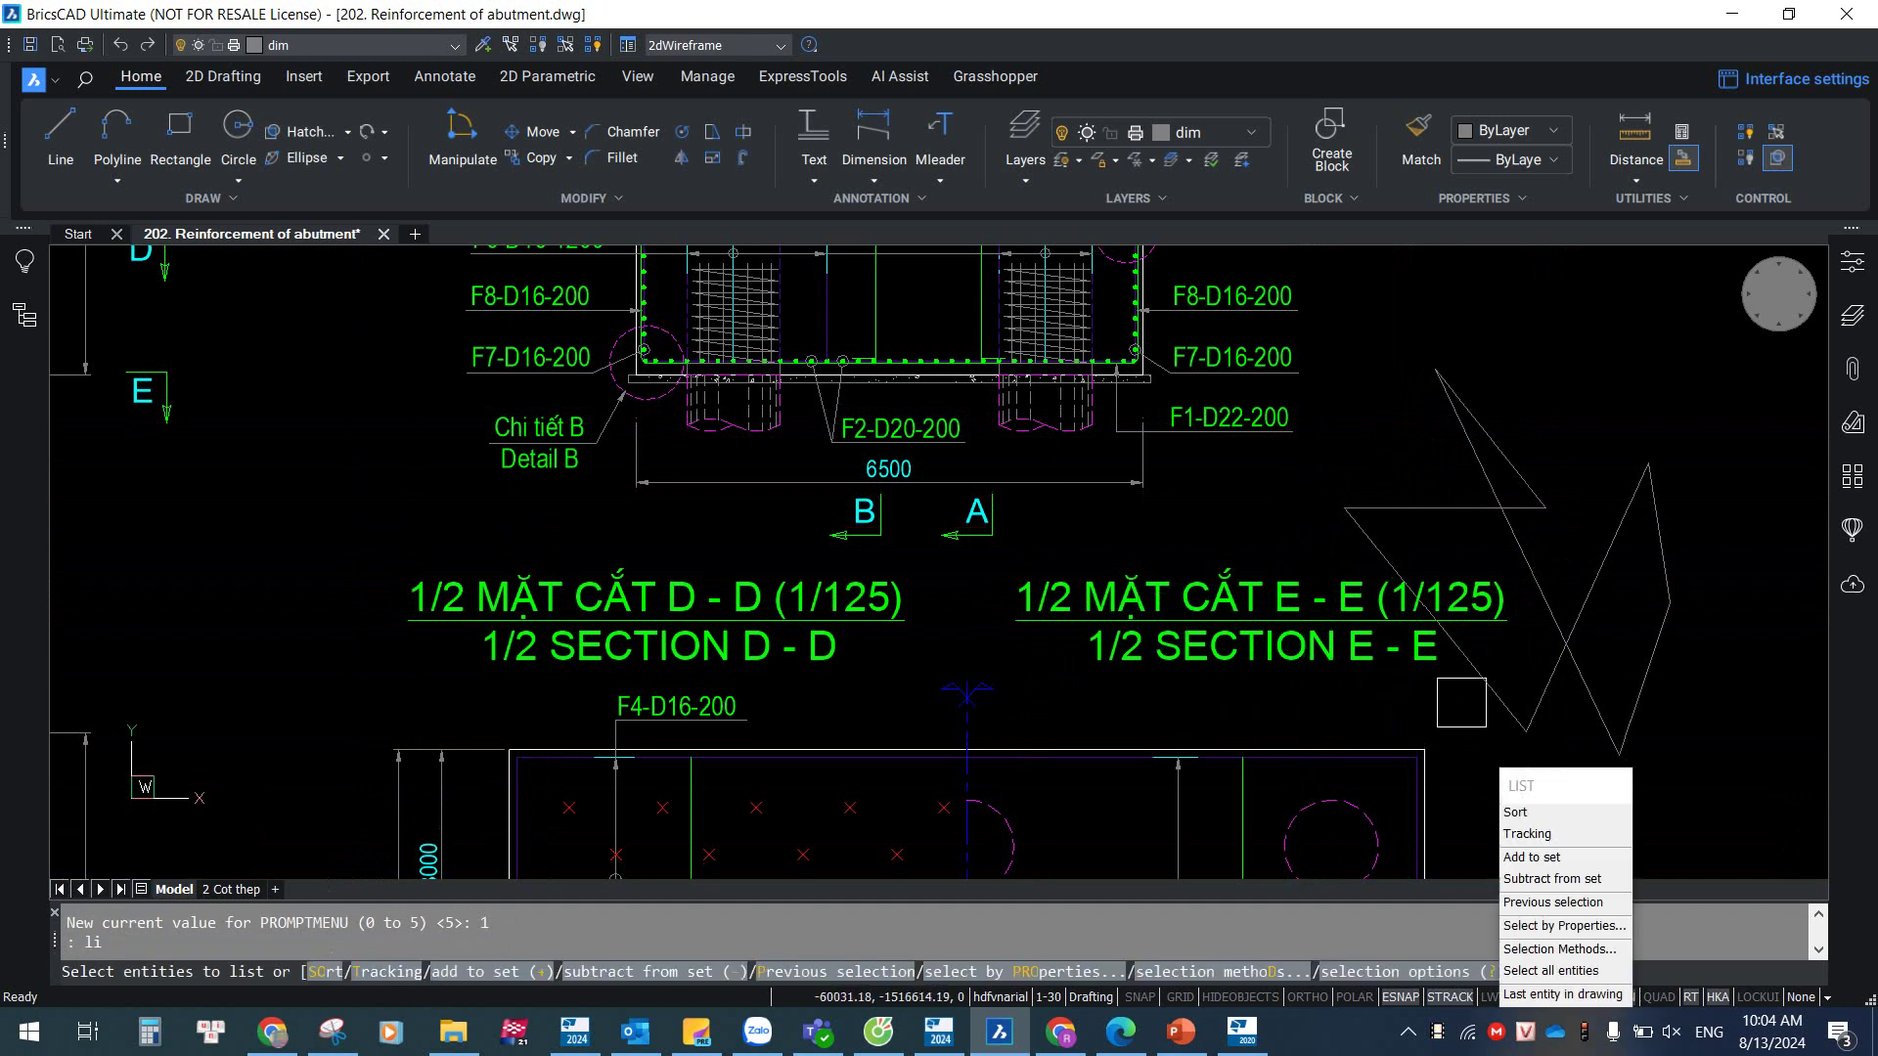
pyautogui.press('Escape')
pyautogui.write('li')
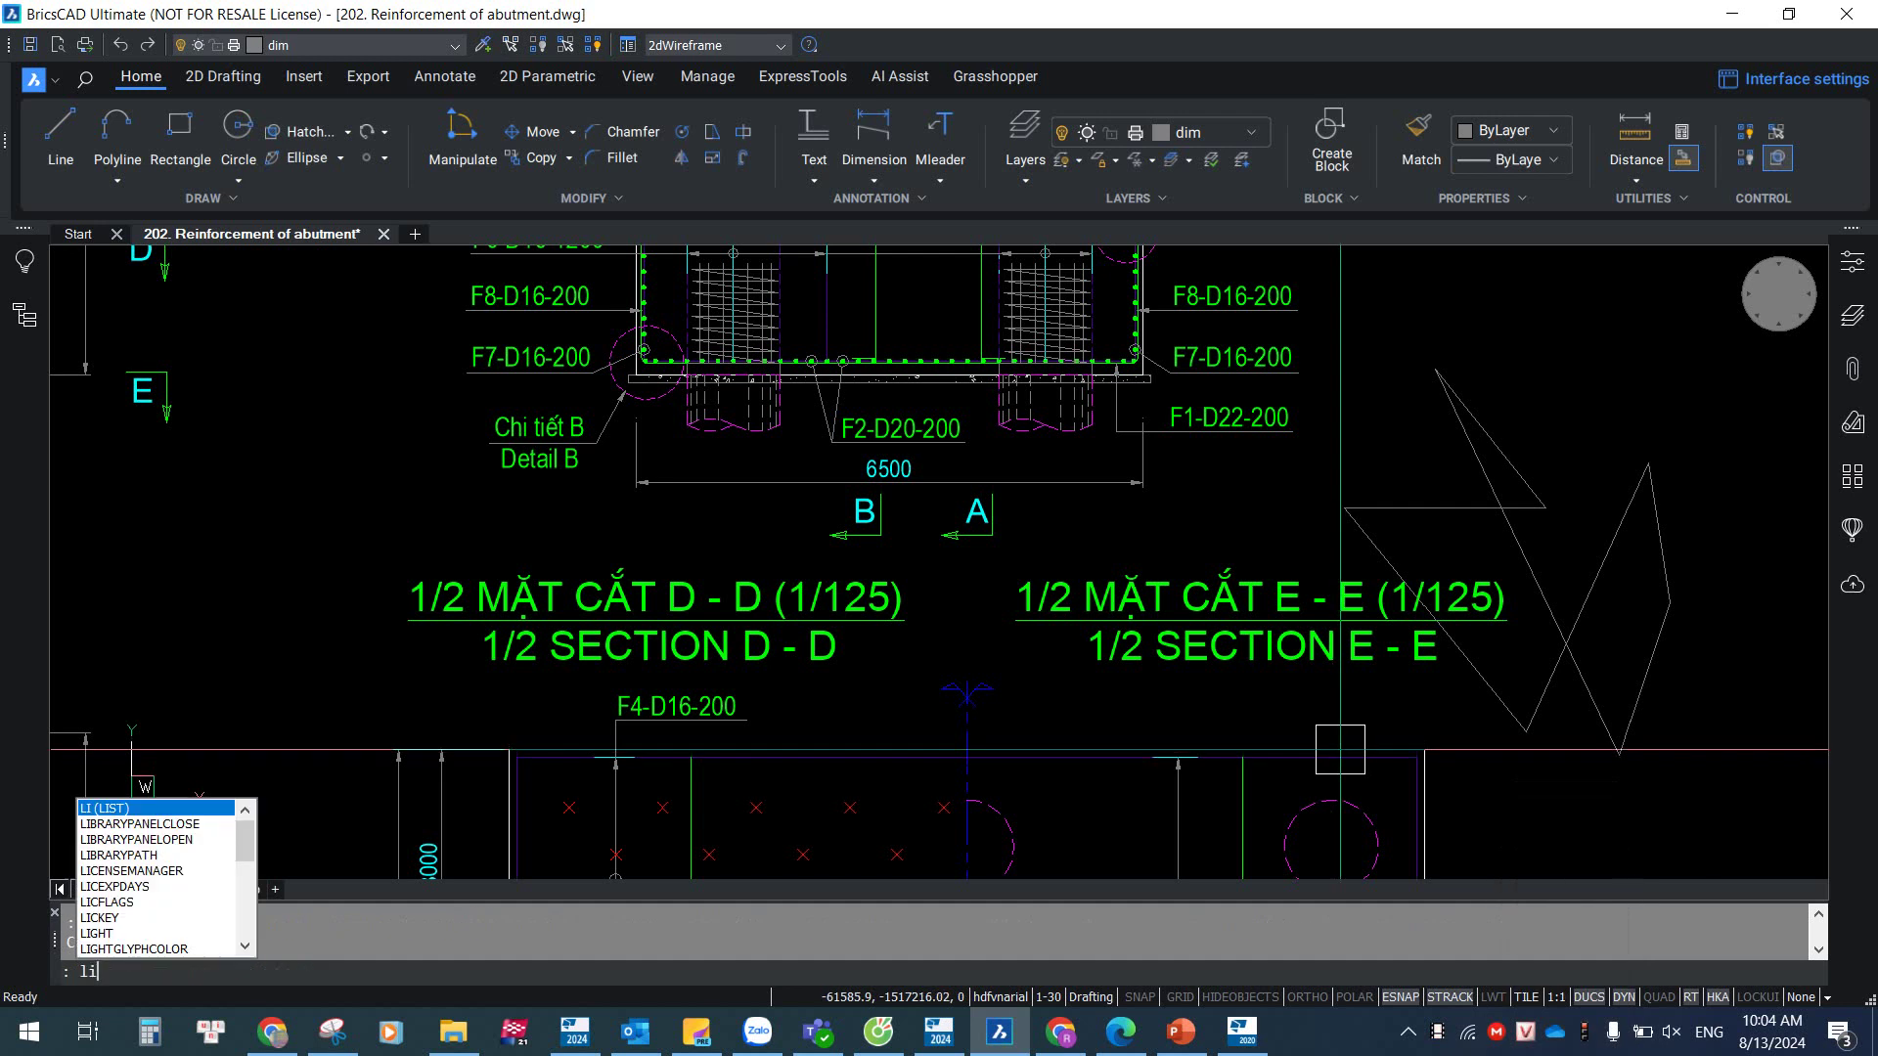
pyautogui.write('ne')
pyautogui.press('Return')
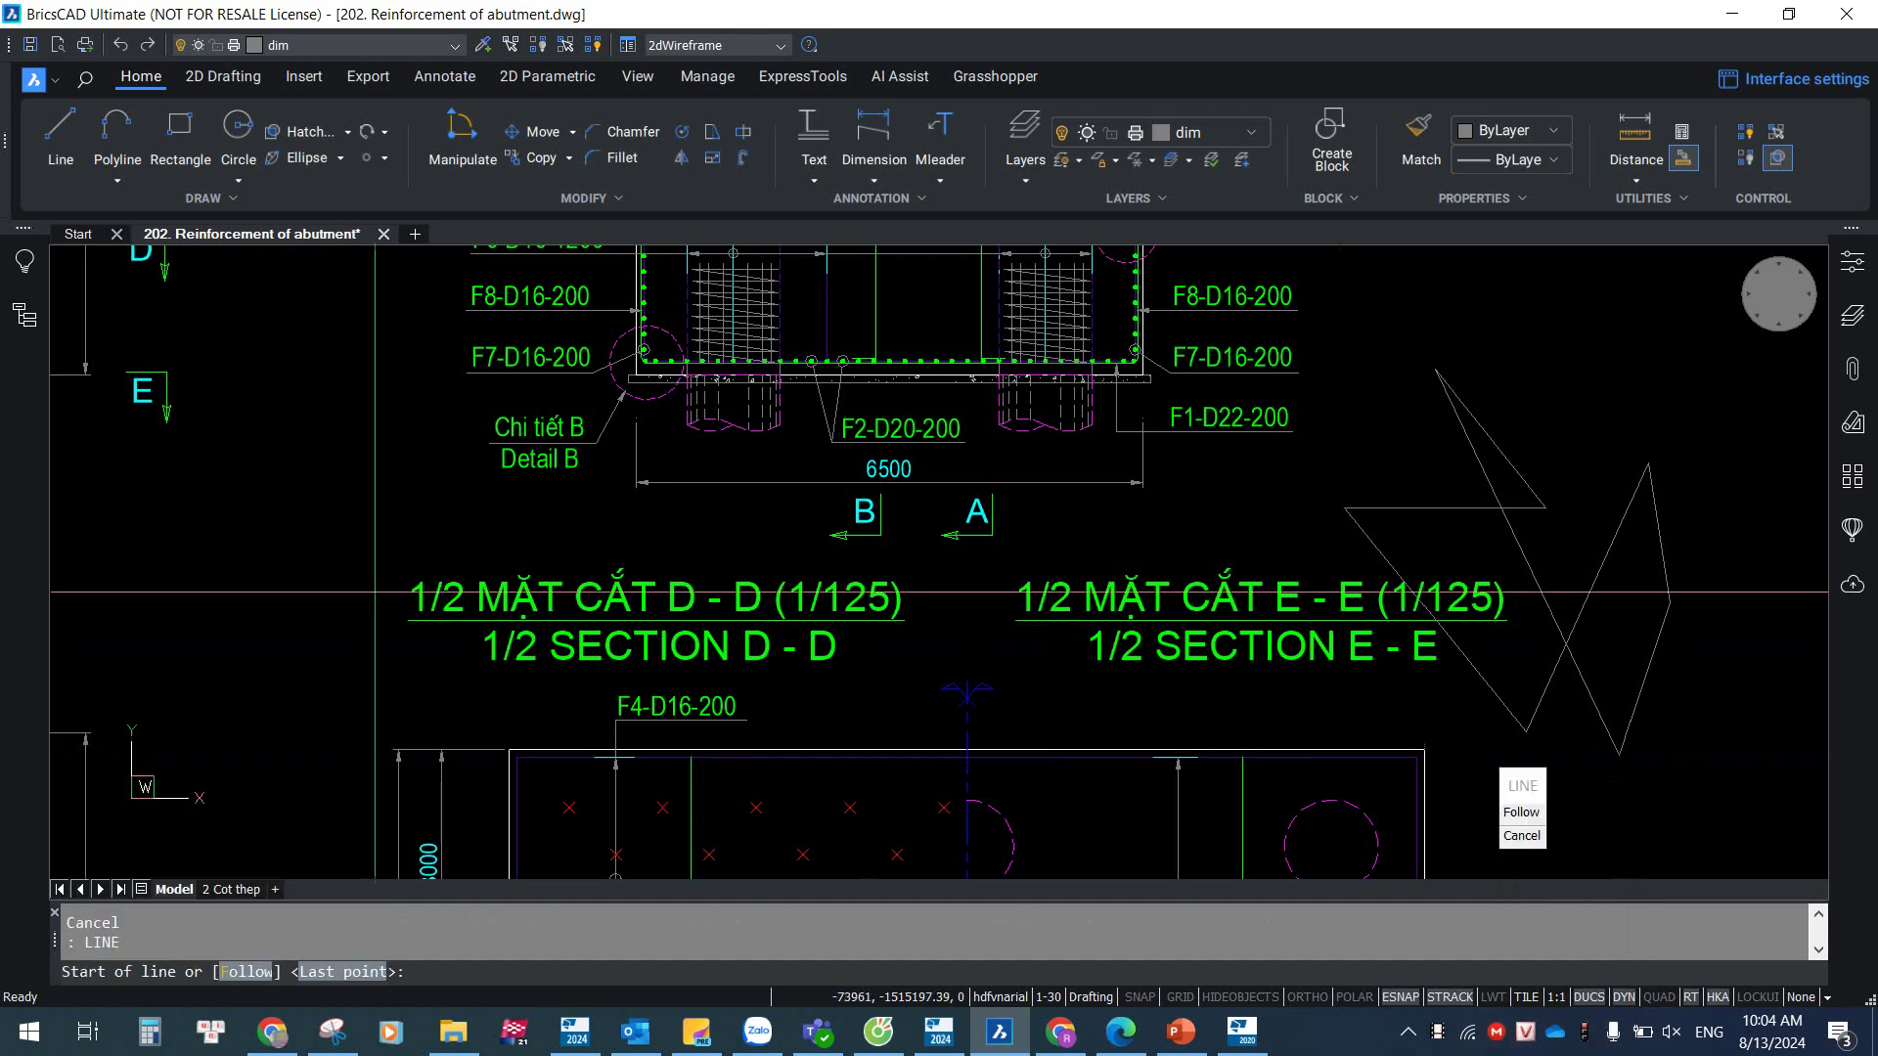
pyautogui.click(295, 612)
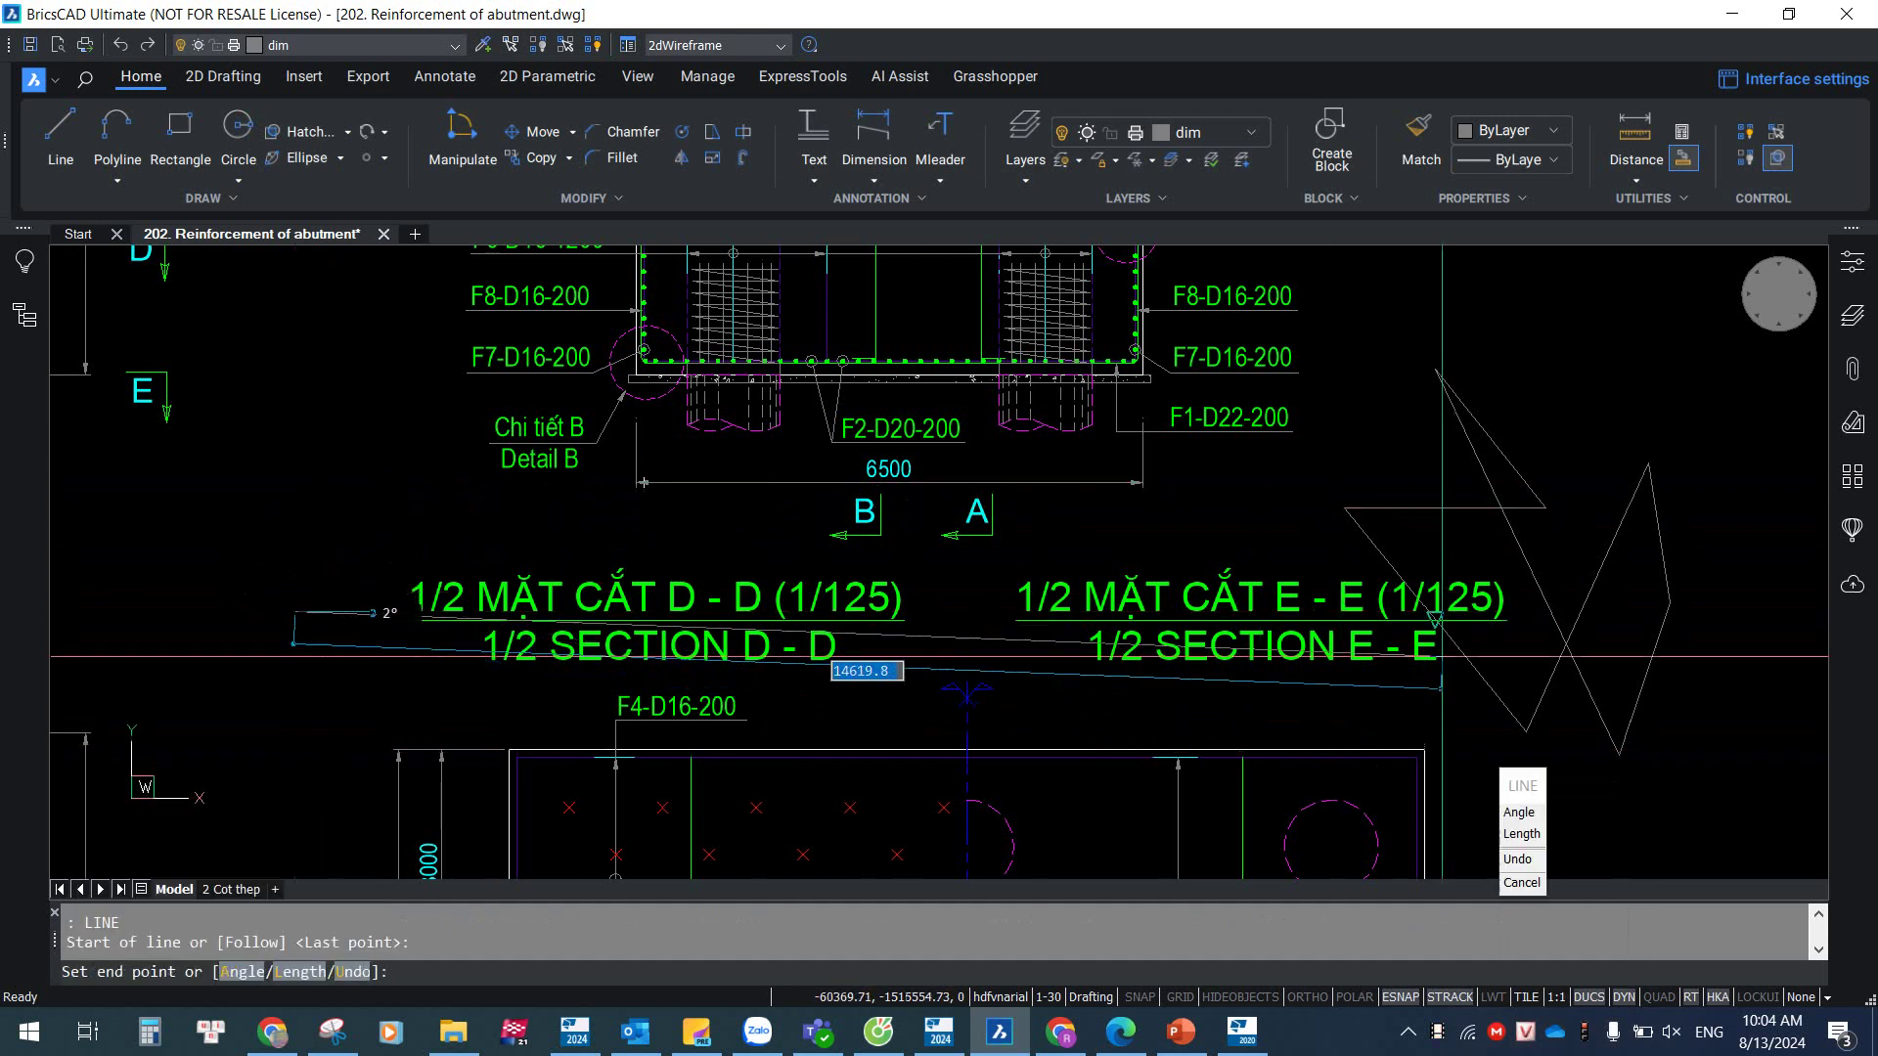
pyautogui.click(398, 484)
pyautogui.click(753, 551)
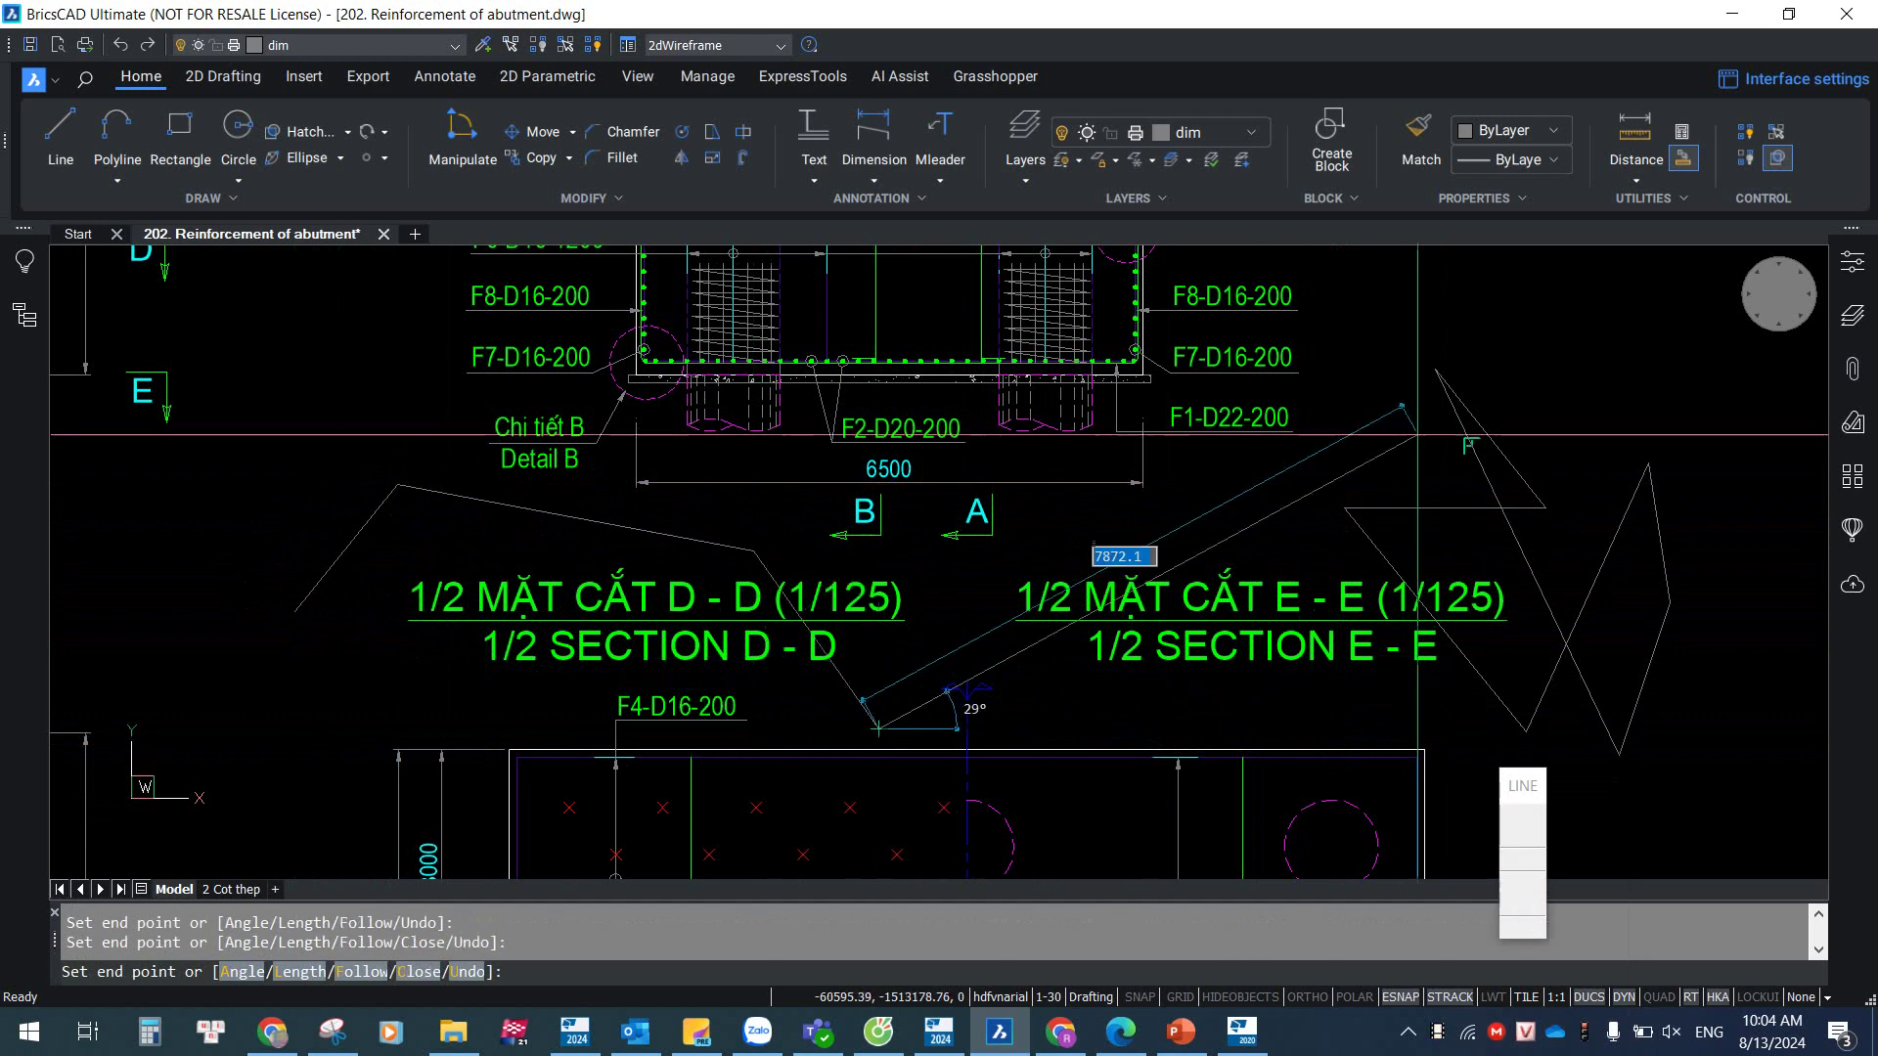
pyautogui.click(878, 729)
pyautogui.press('Escape')
# - Recall PROMPTMENU from command history to start changing its value
pyautogui.write('LIS')
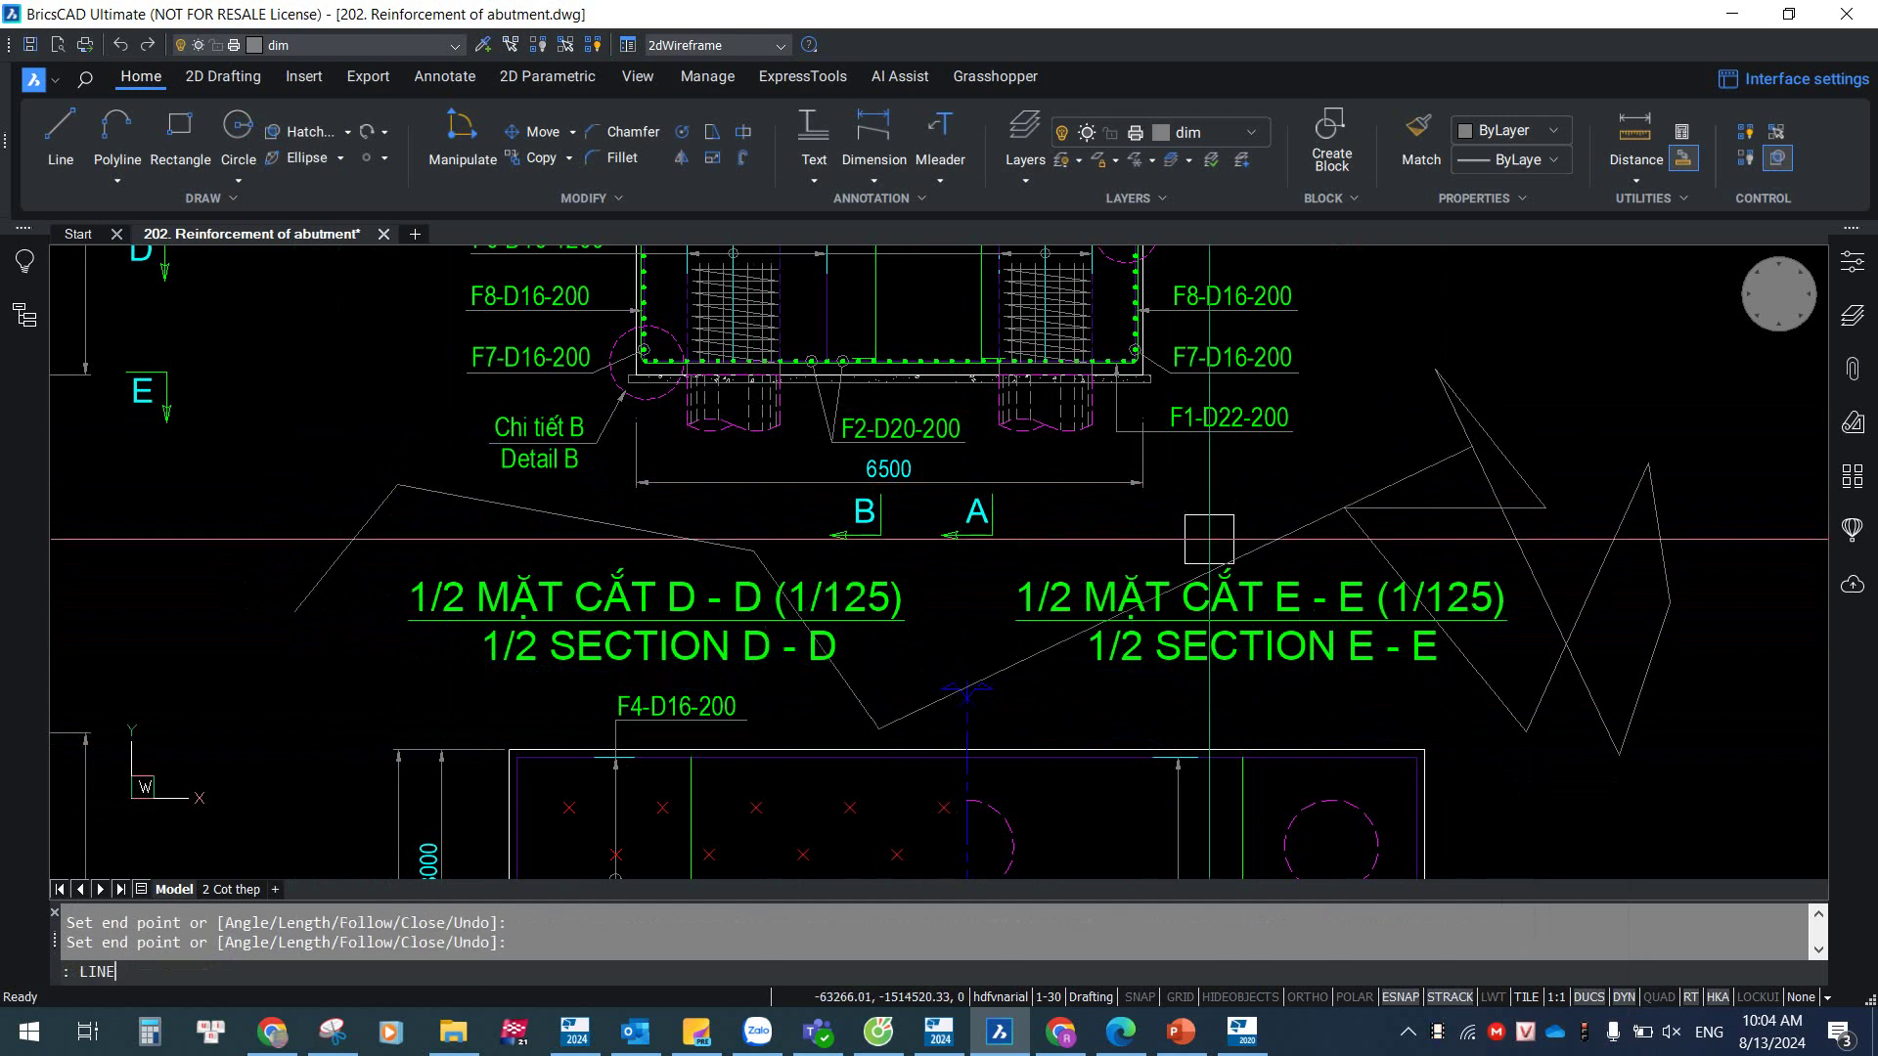
pyautogui.write('T')
pyautogui.press('Up')
pyautogui.press('Return')
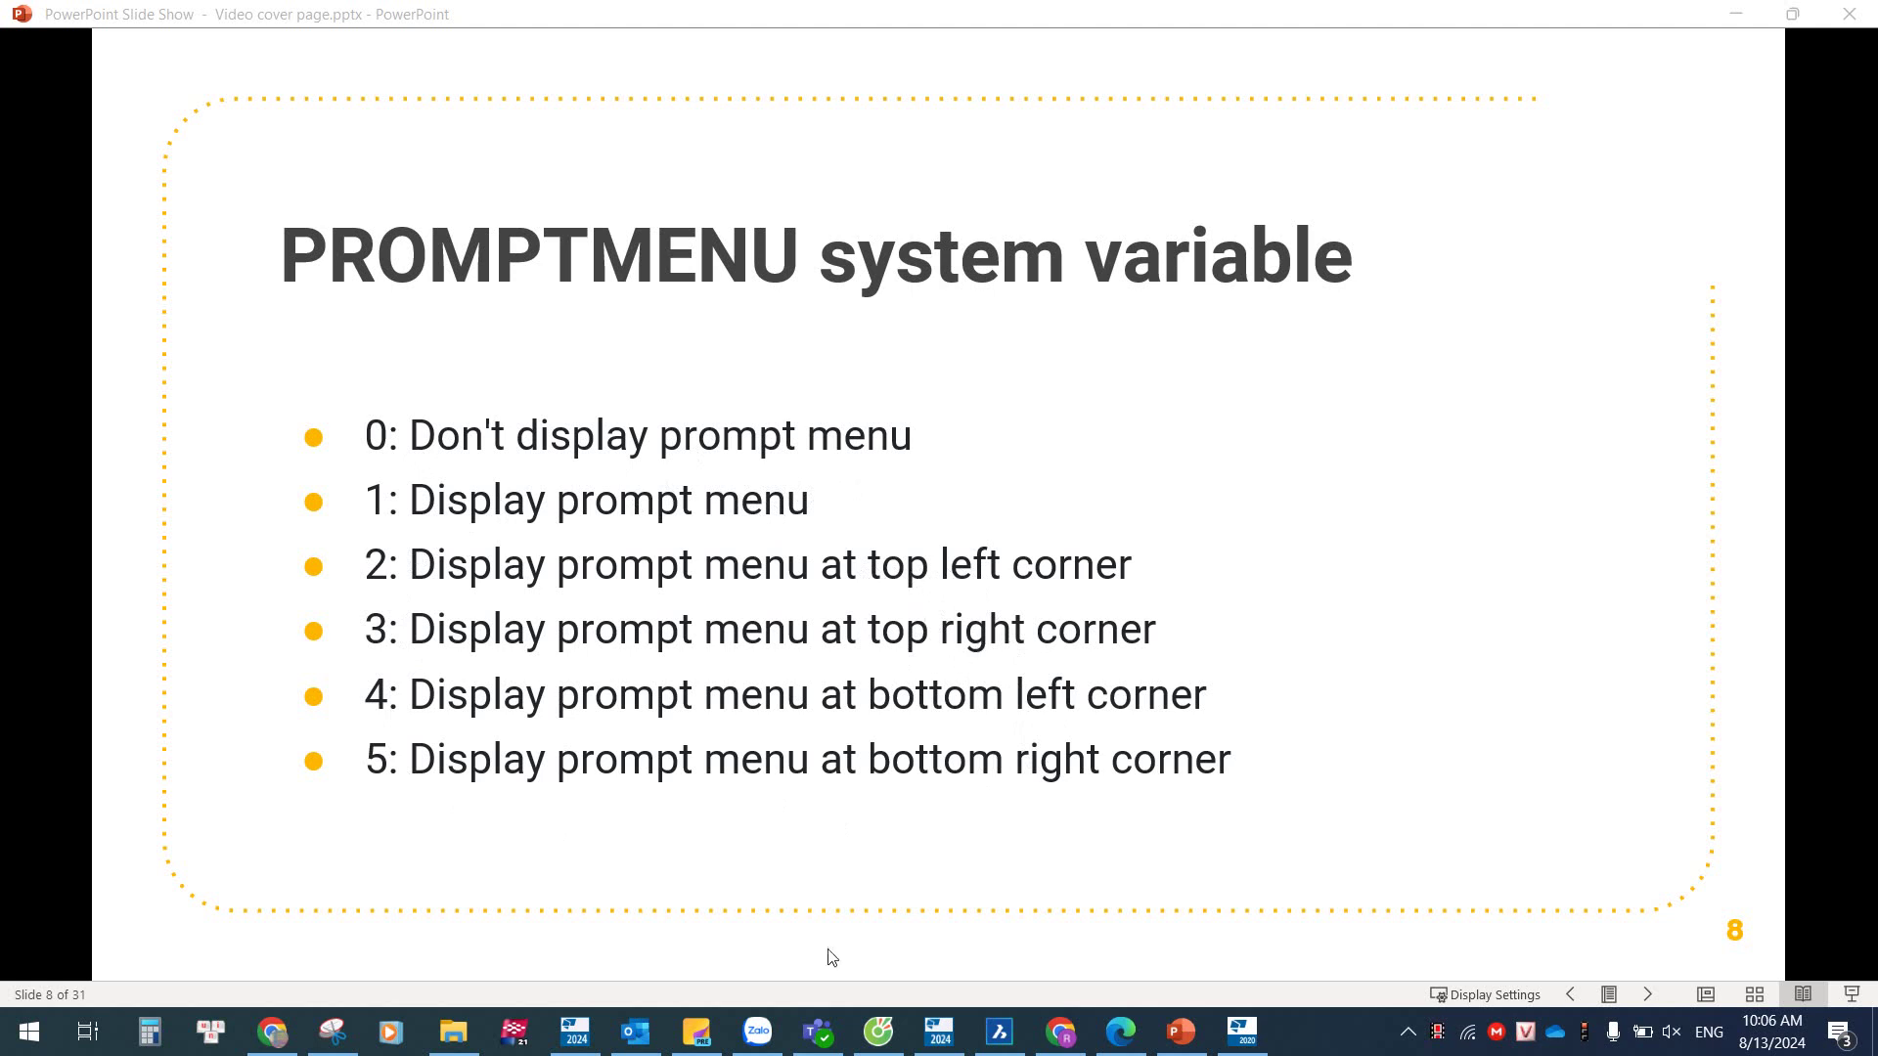
# - Return from the PROMPTMENU values slide to the BricsCAD drawing
pyautogui.click(1019, 1035)
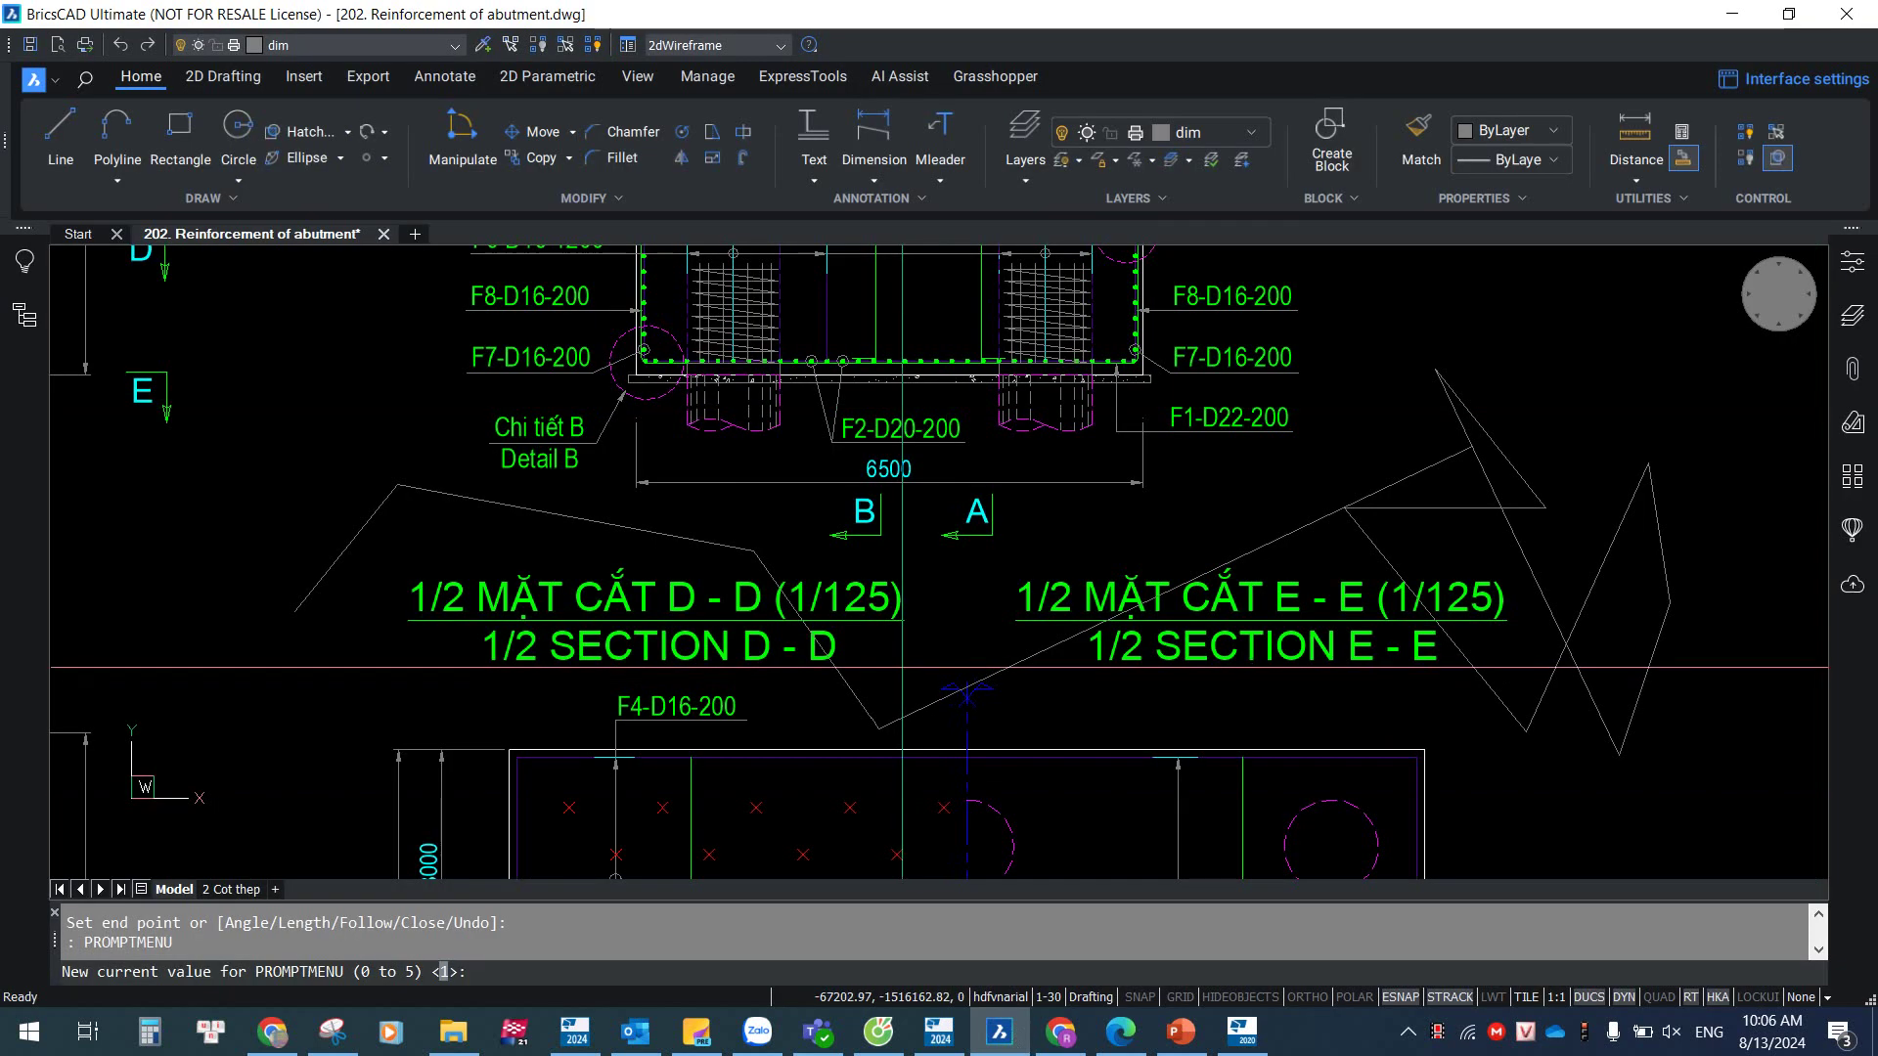
# - Set PROMPTMENU to 0 and draw a four-point test line without the prompt menu
pyautogui.write('0')
pyautogui.press('Return')
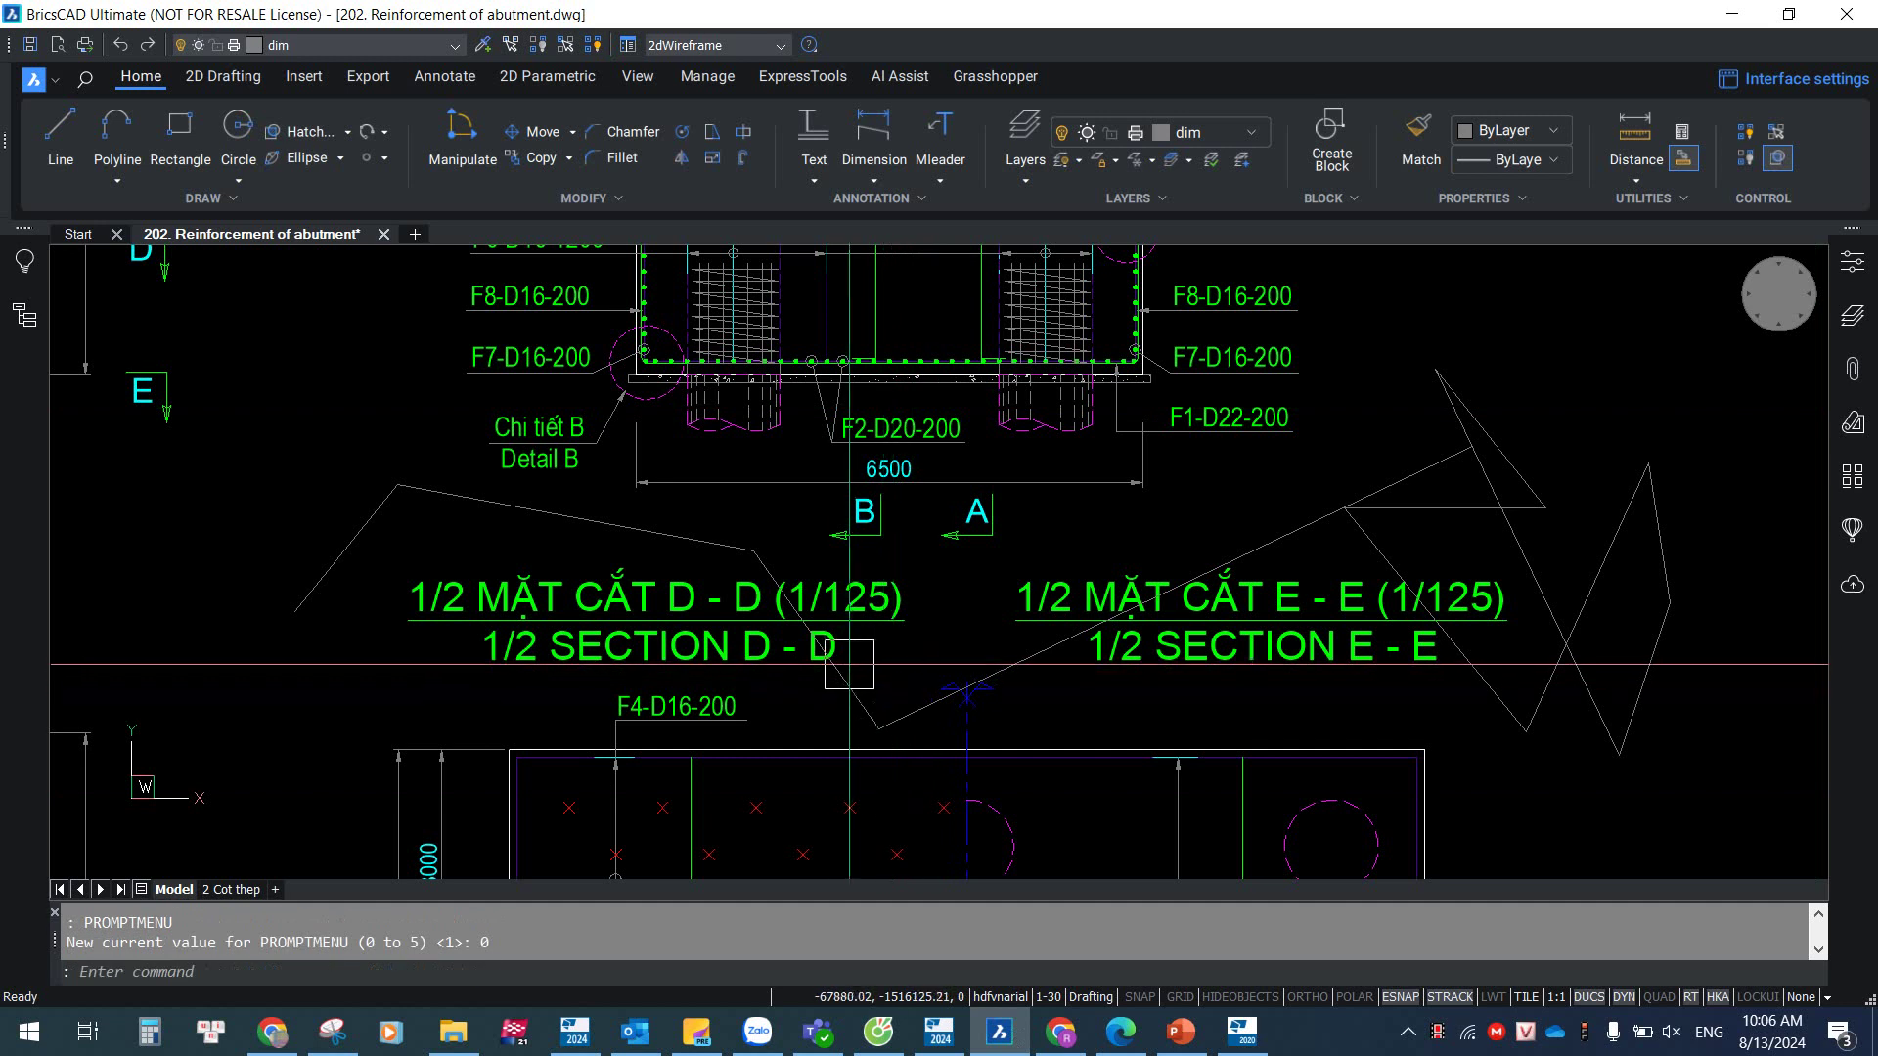
pyautogui.write('line')
pyautogui.press('Return')
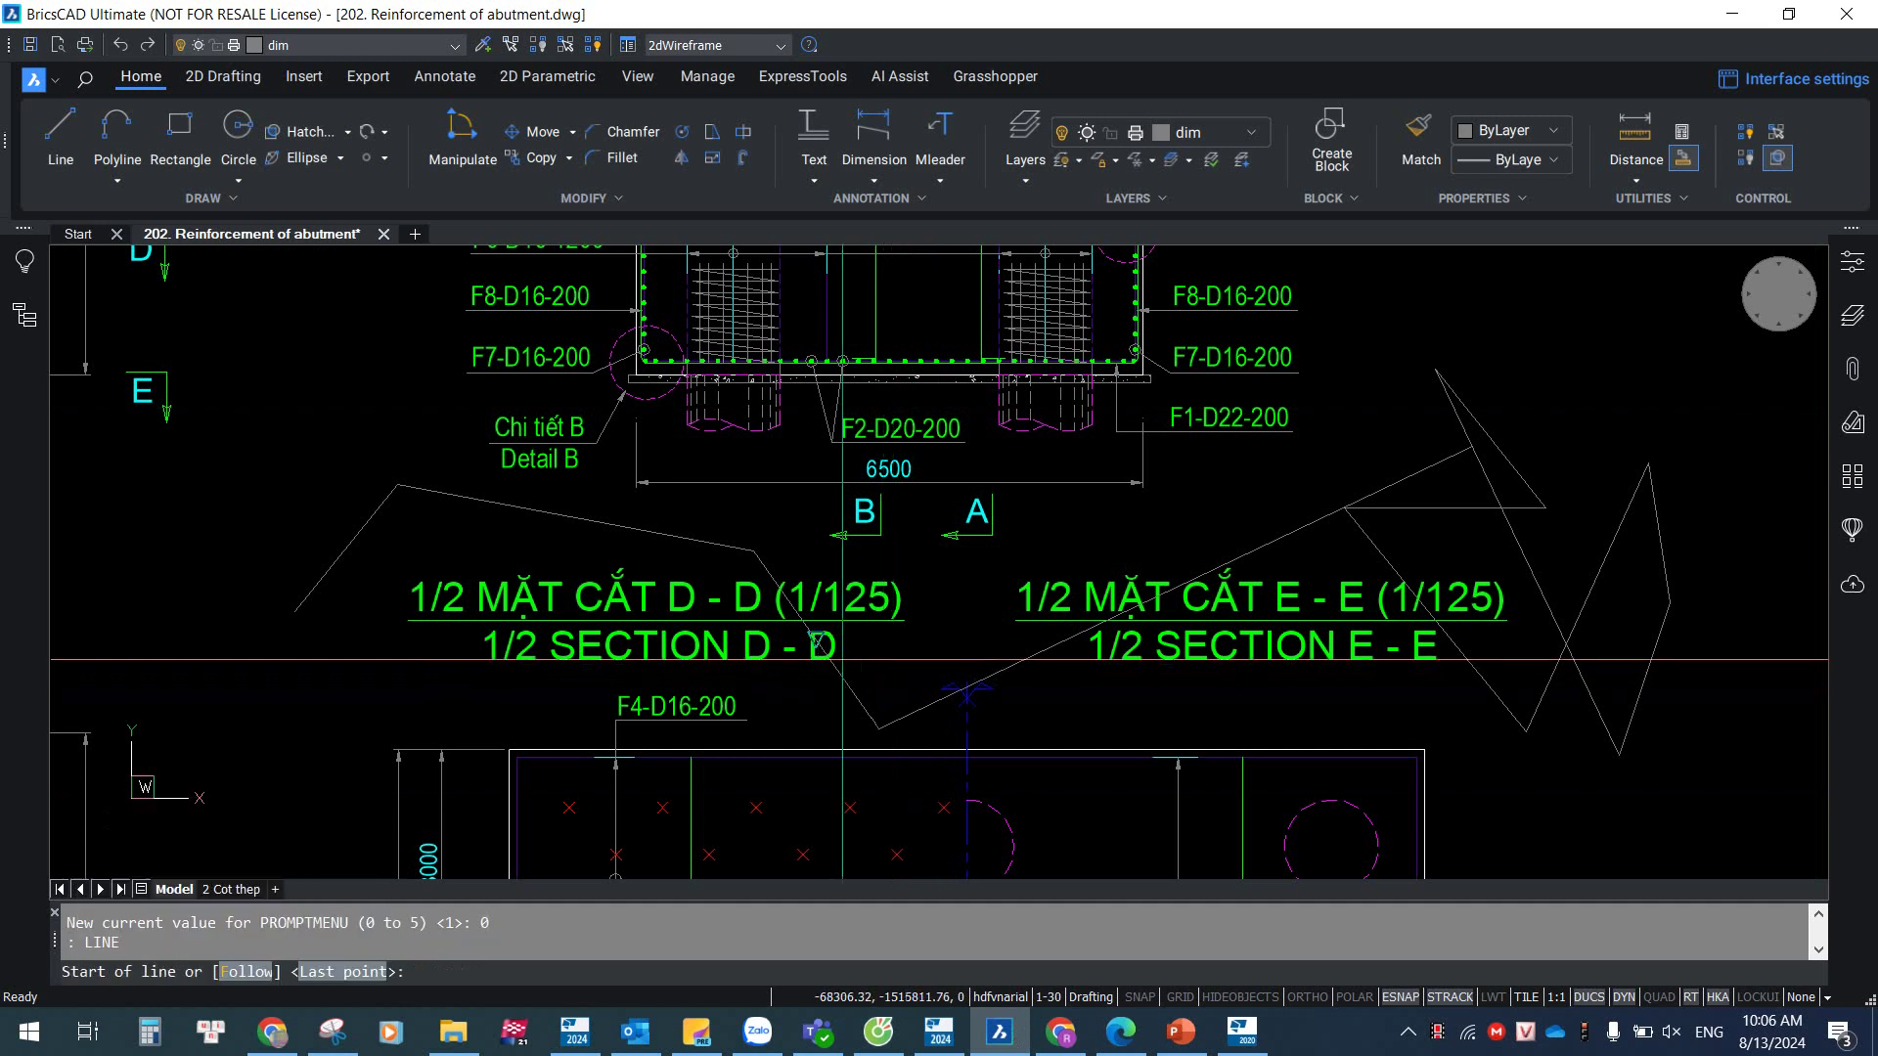
pyautogui.scroll(-5, 381, 737)
pyautogui.scroll(3, 382, 737)
pyautogui.click(1095, 476)
pyautogui.click(1176, 592)
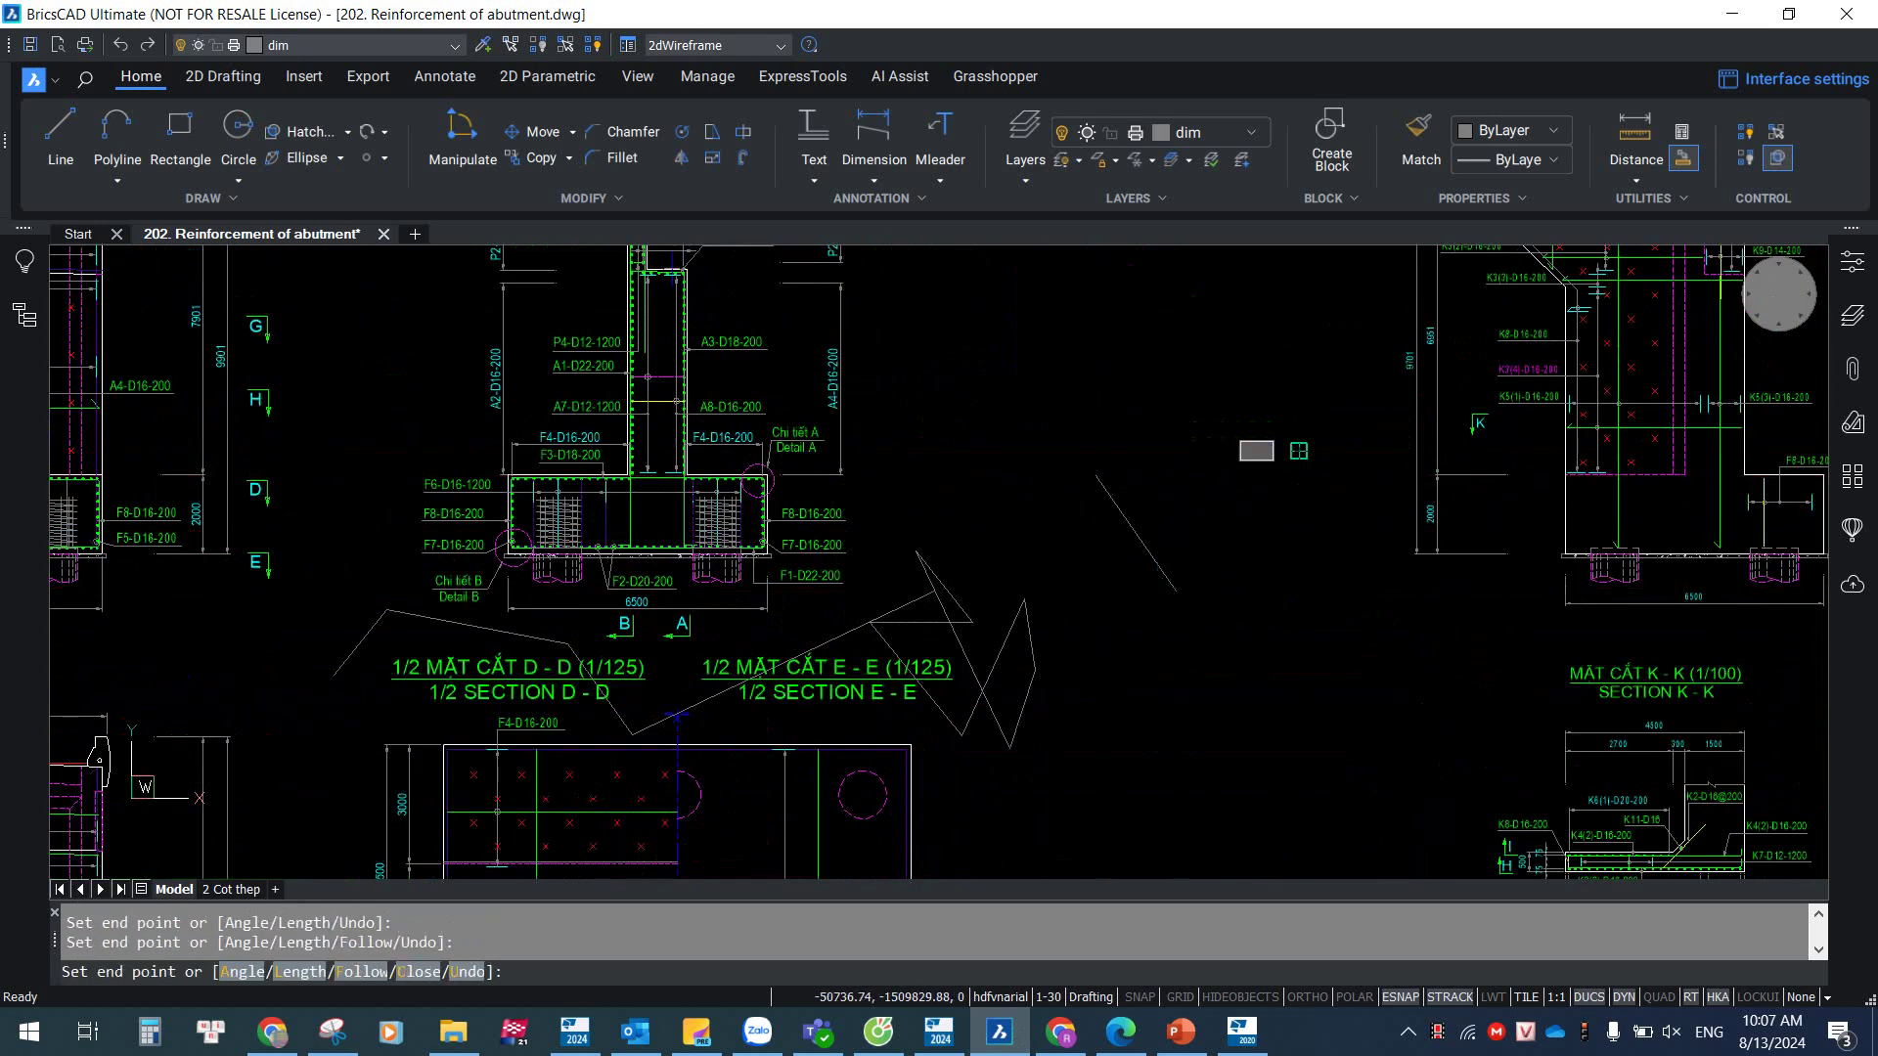
pyautogui.click(1318, 665)
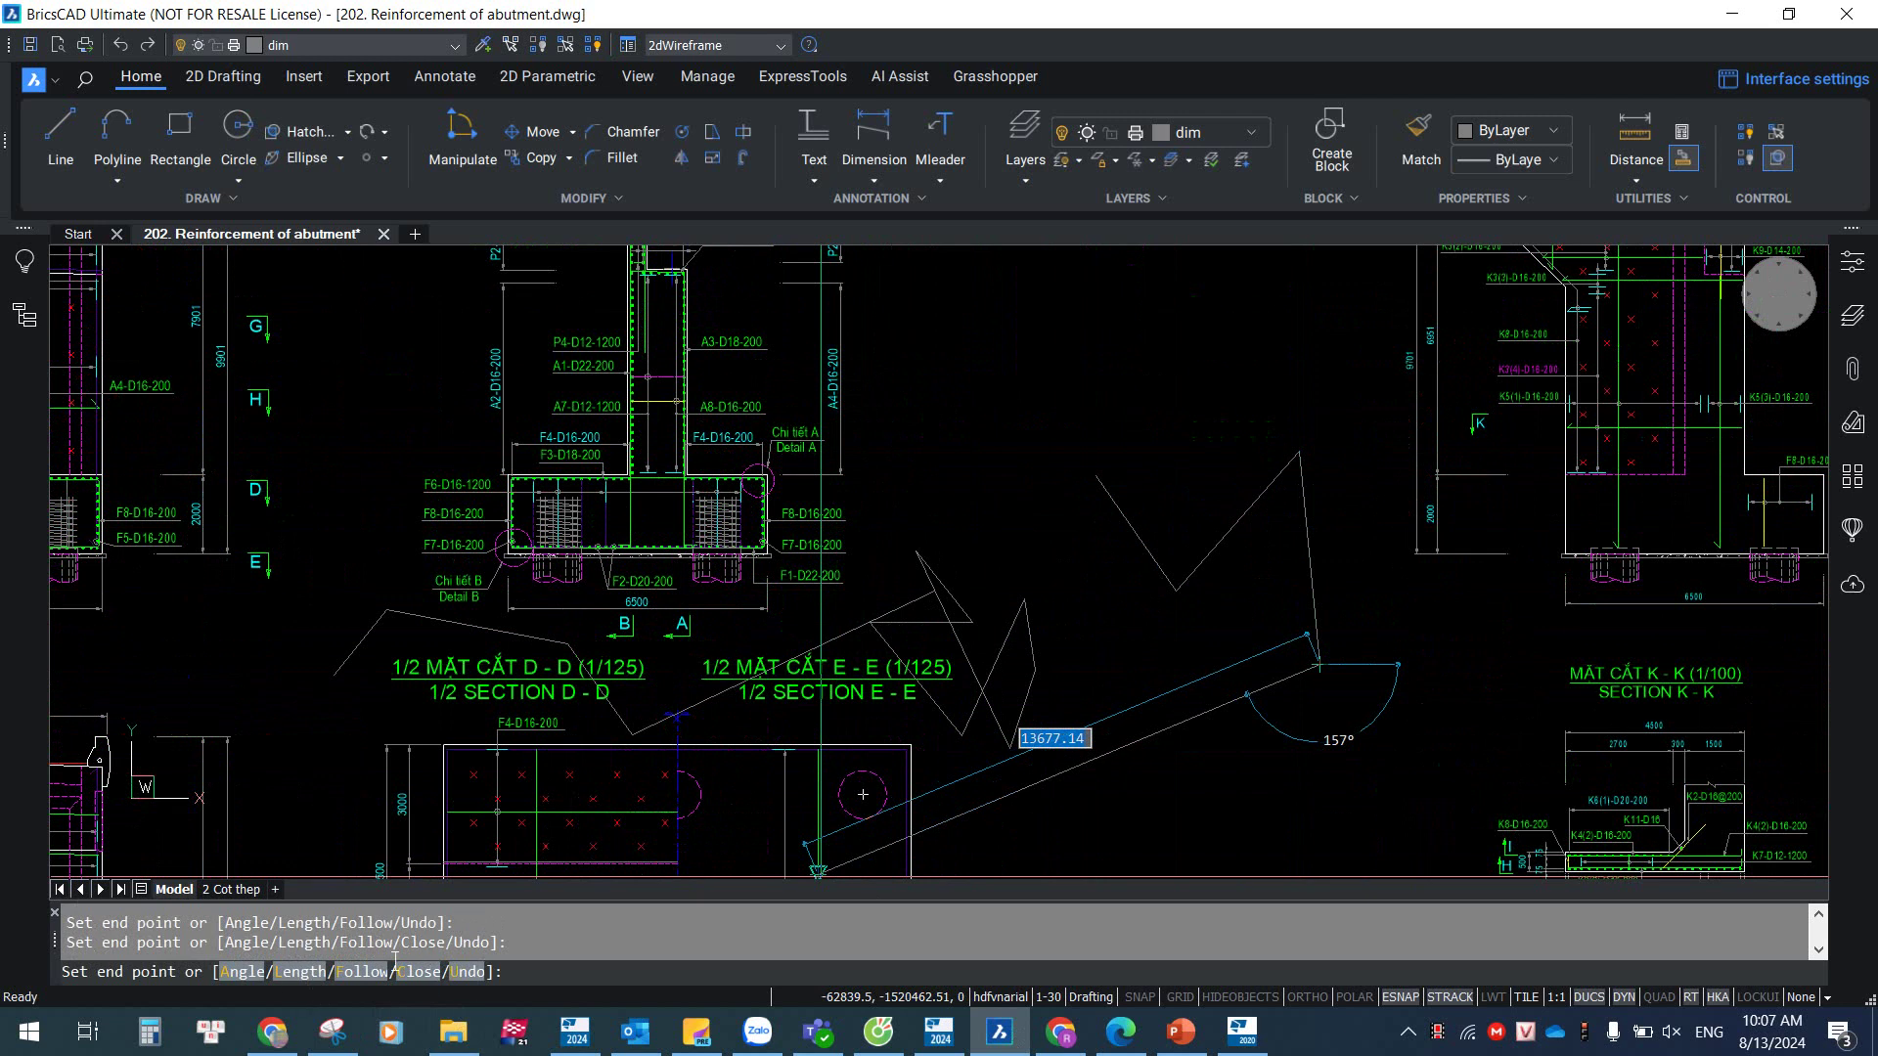
pyautogui.click(1187, 693)
pyautogui.press('Return')
pyautogui.press('Return')
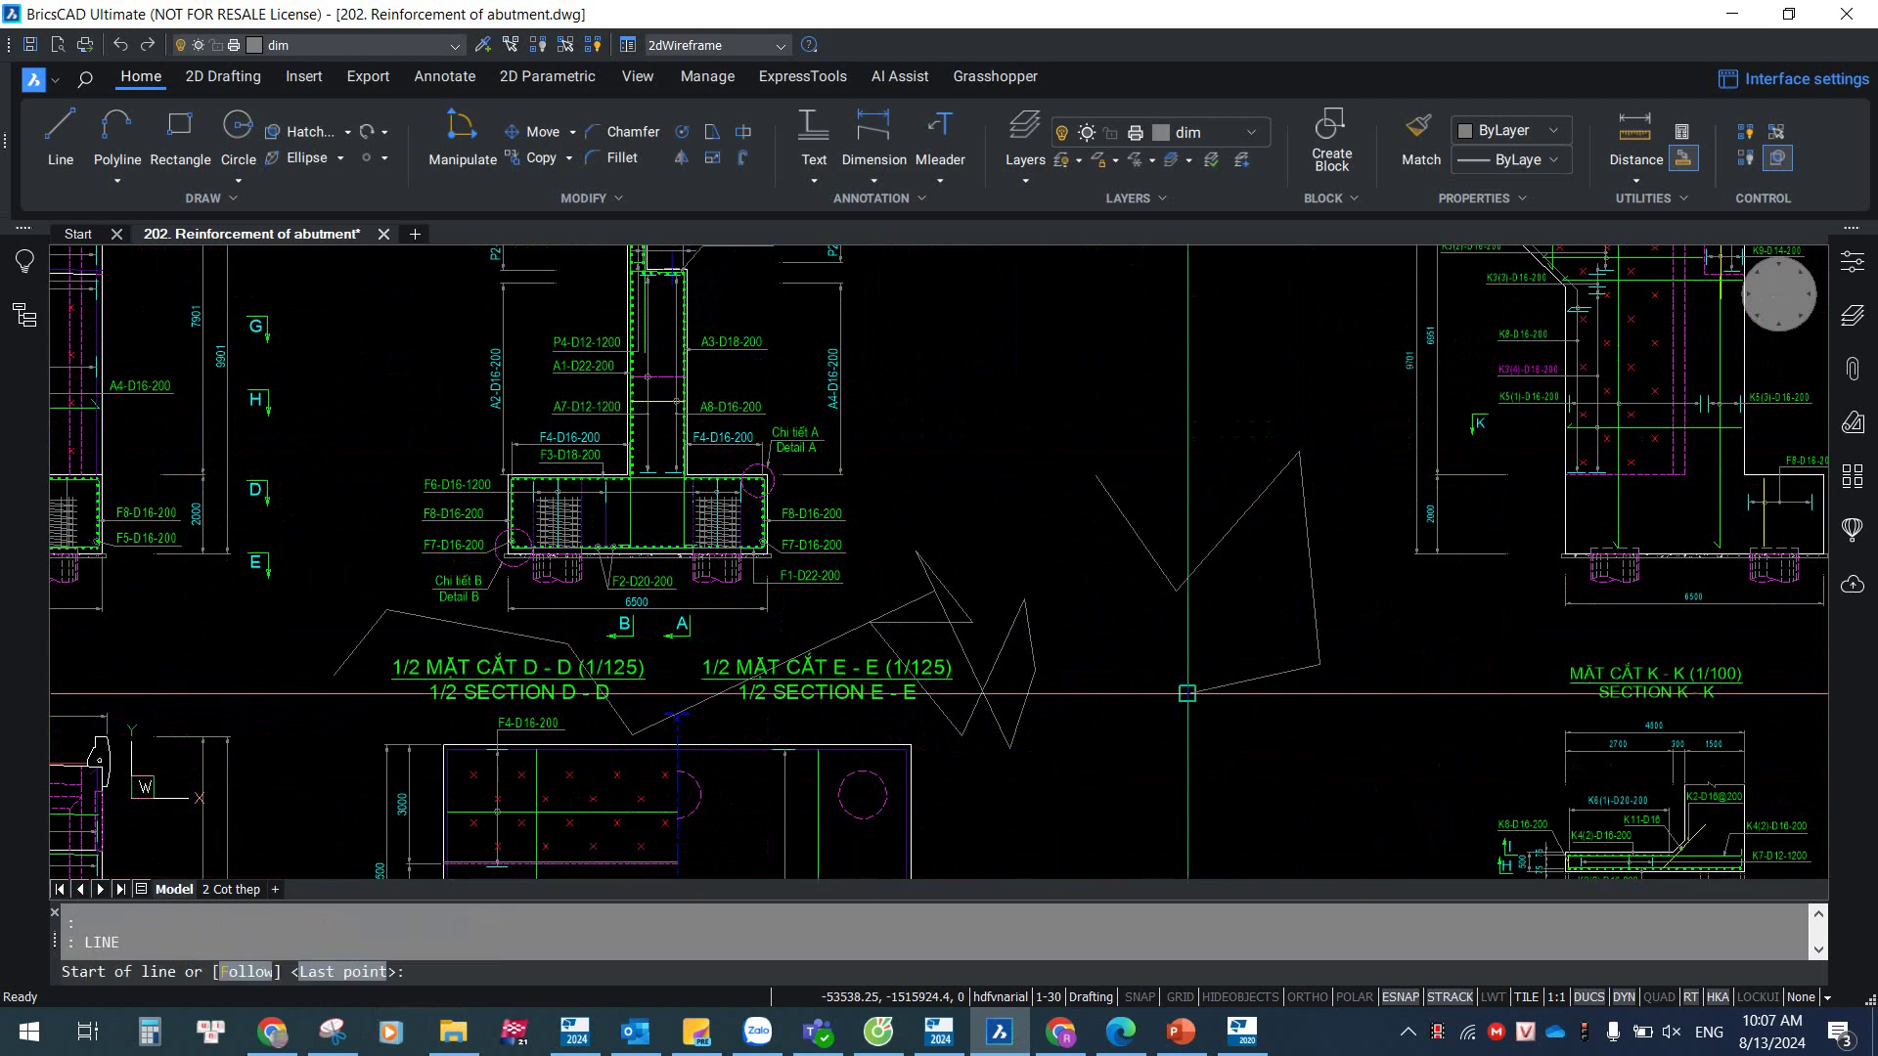
pyautogui.press('Escape')
# - Set PROMPTMENU to 1 and draw a two-point test line with the prompt menu shown
pyautogui.write('LINE')
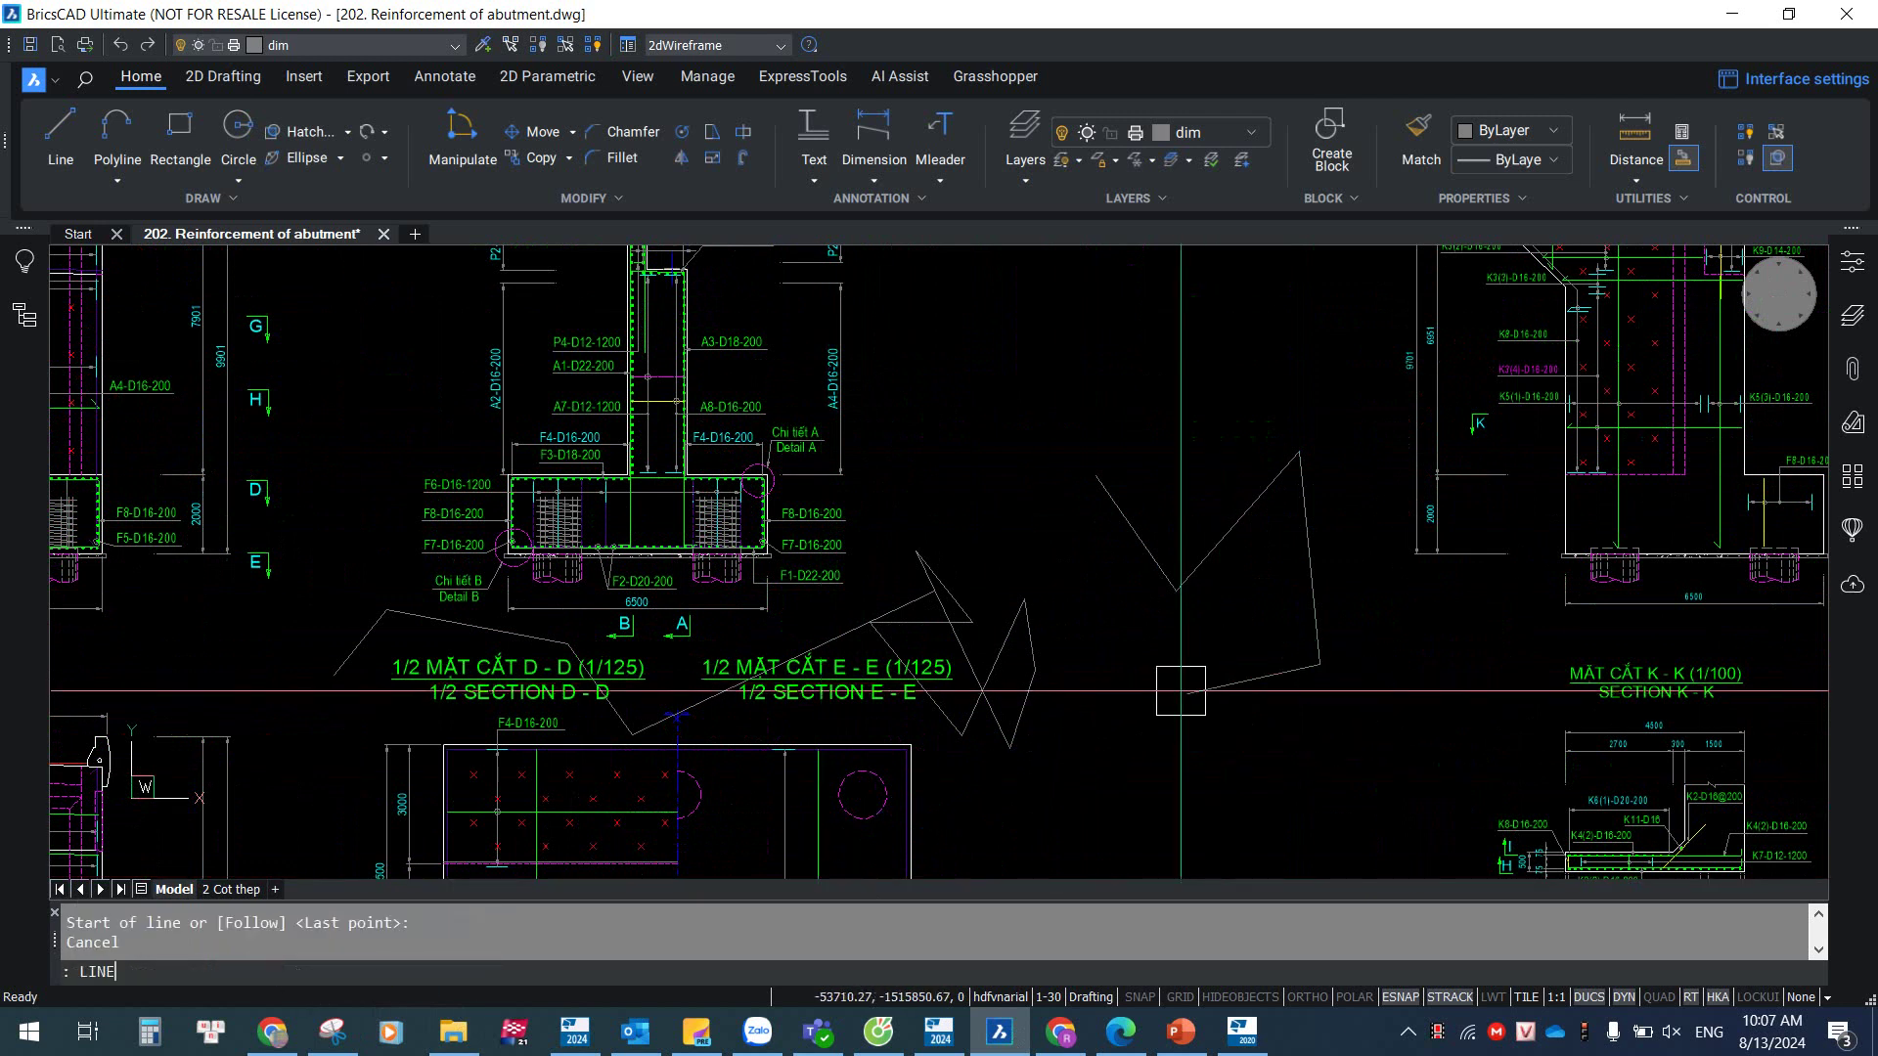
pyautogui.write('PROMPTMENU')
pyautogui.press('Return')
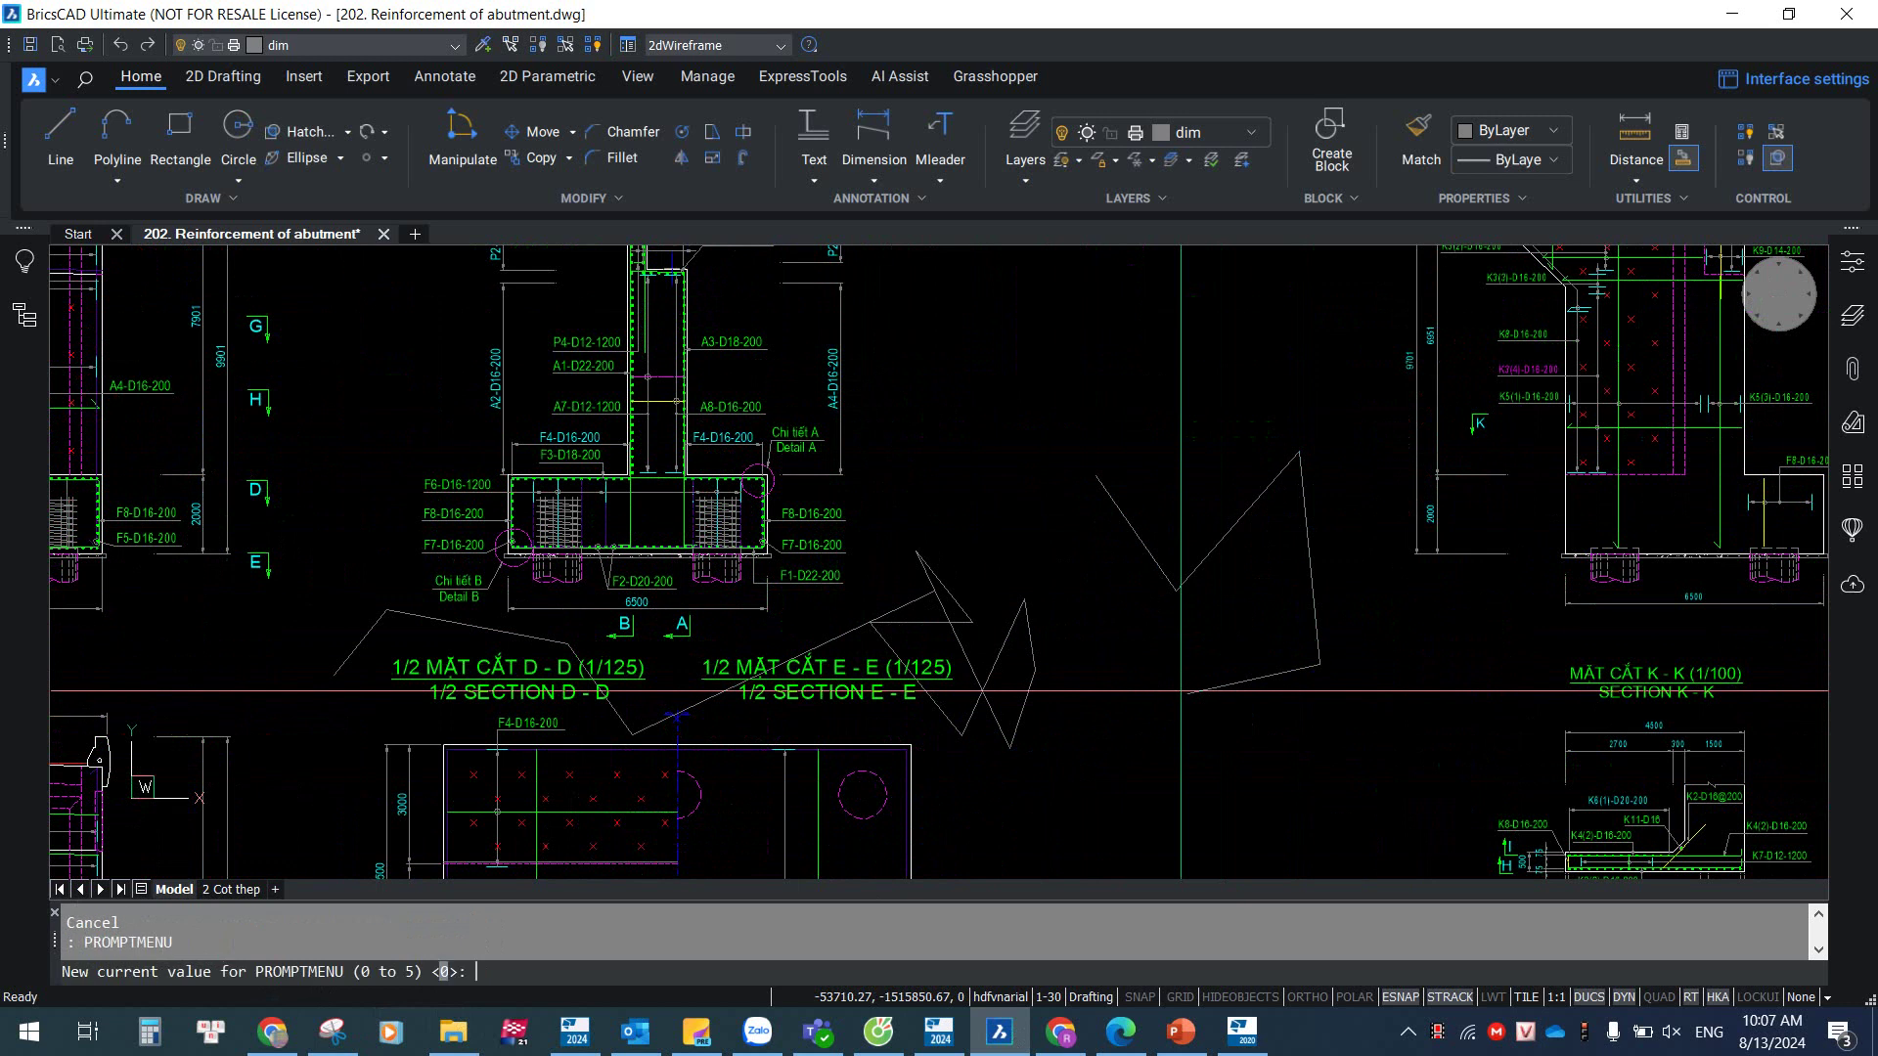
pyautogui.write('1')
pyautogui.press('Return')
pyautogui.write('l')
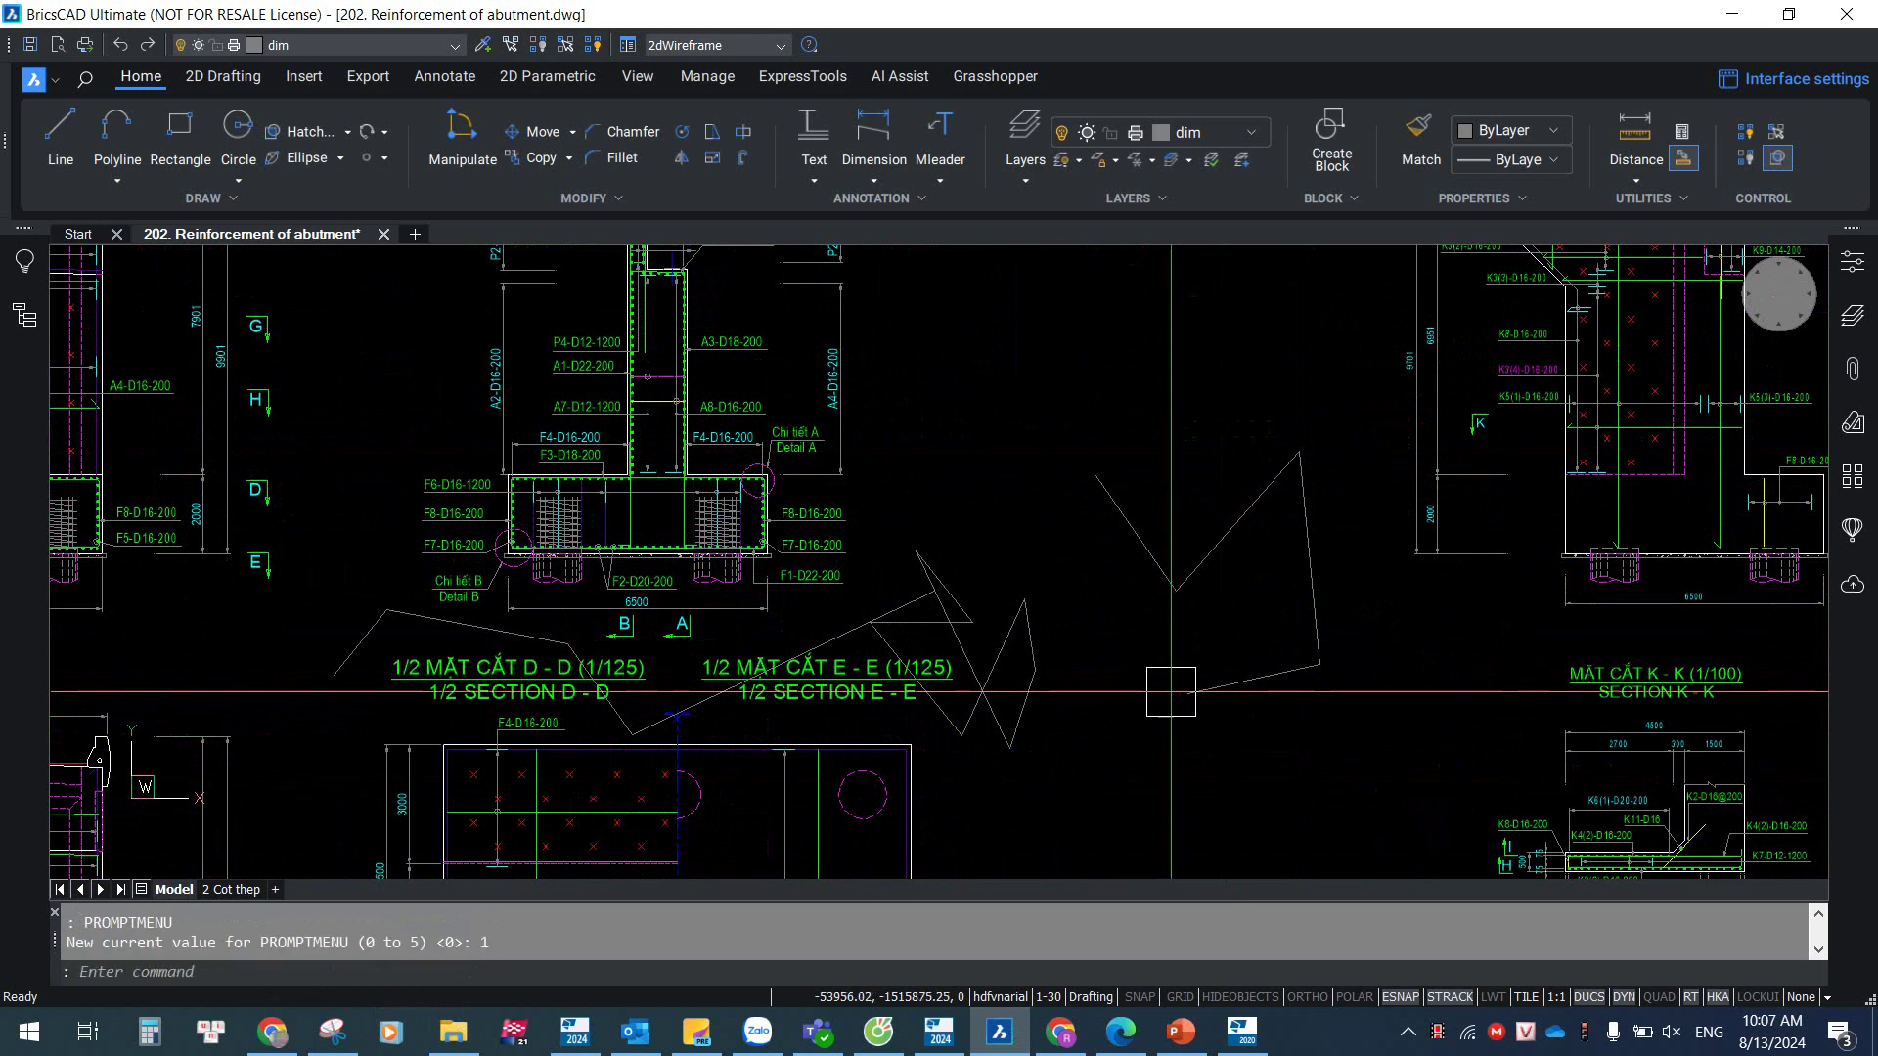
pyautogui.write('i')
pyautogui.press('Return')
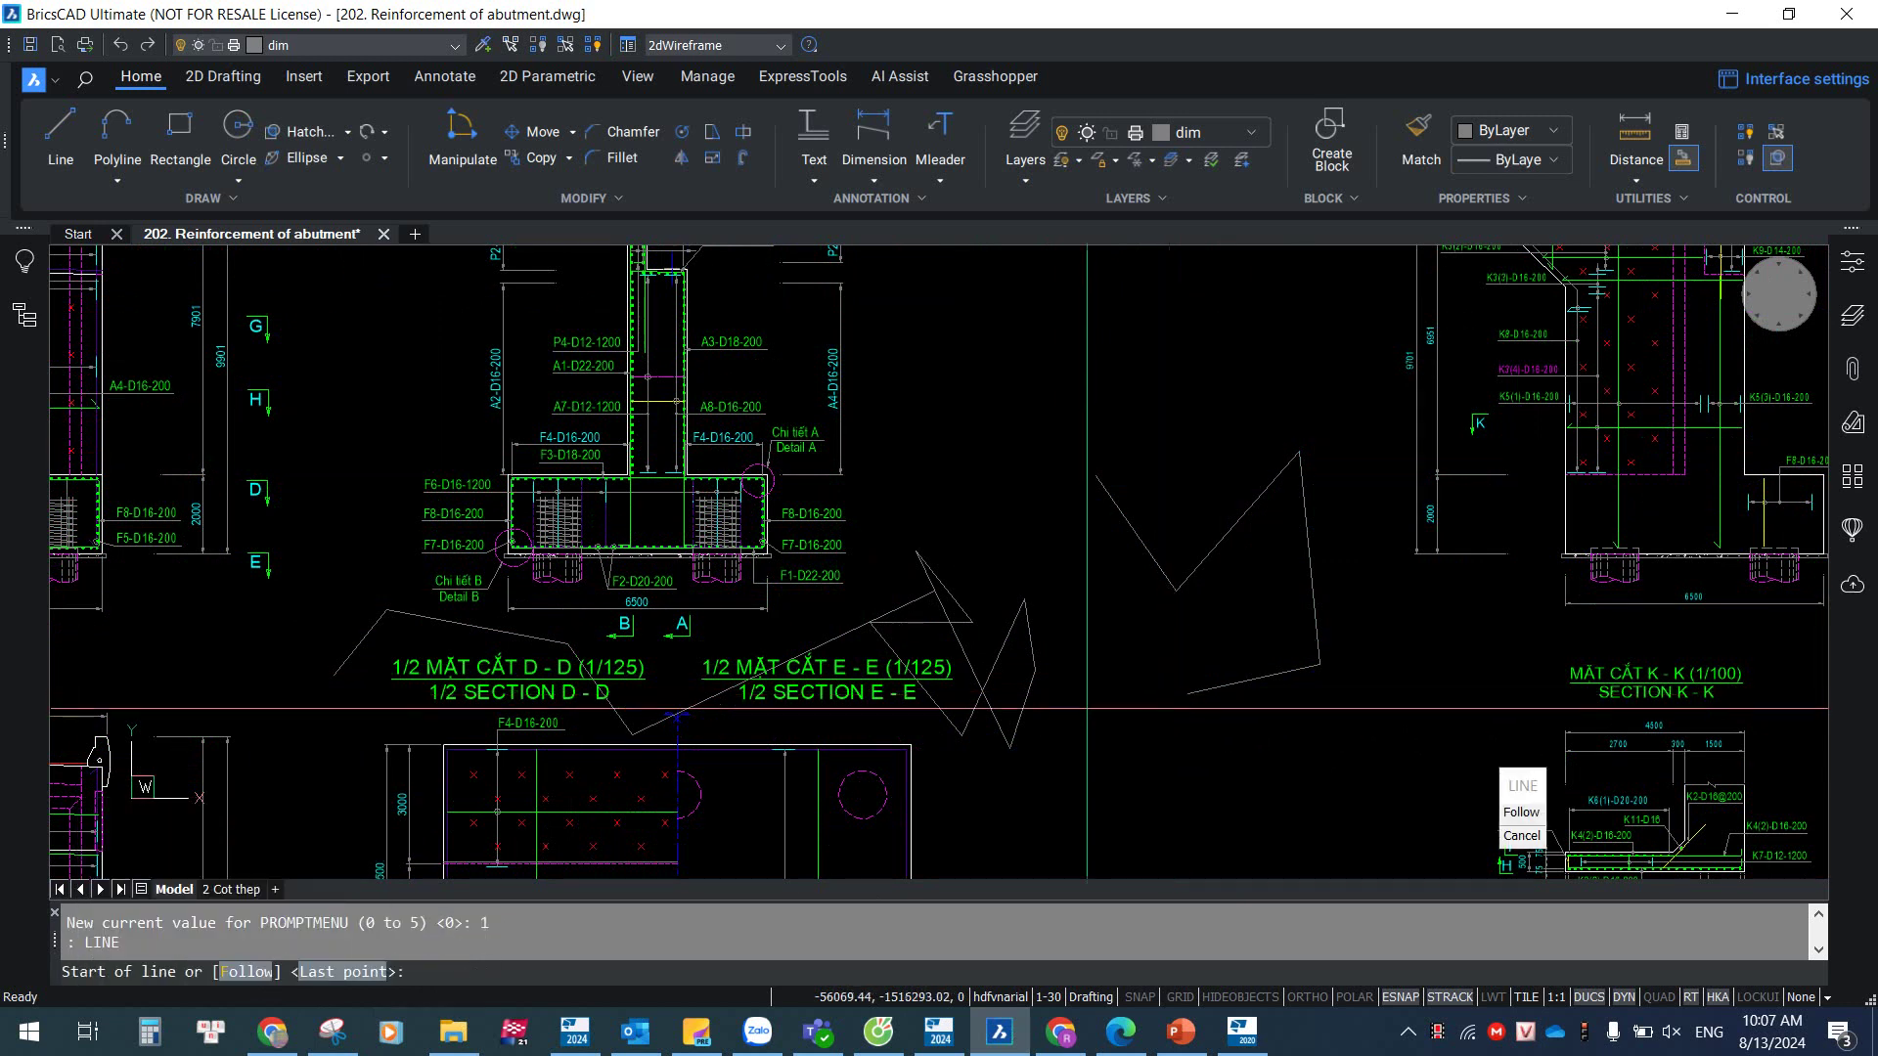
pyautogui.scroll(-3, 1052, 700)
pyautogui.click(1120, 484)
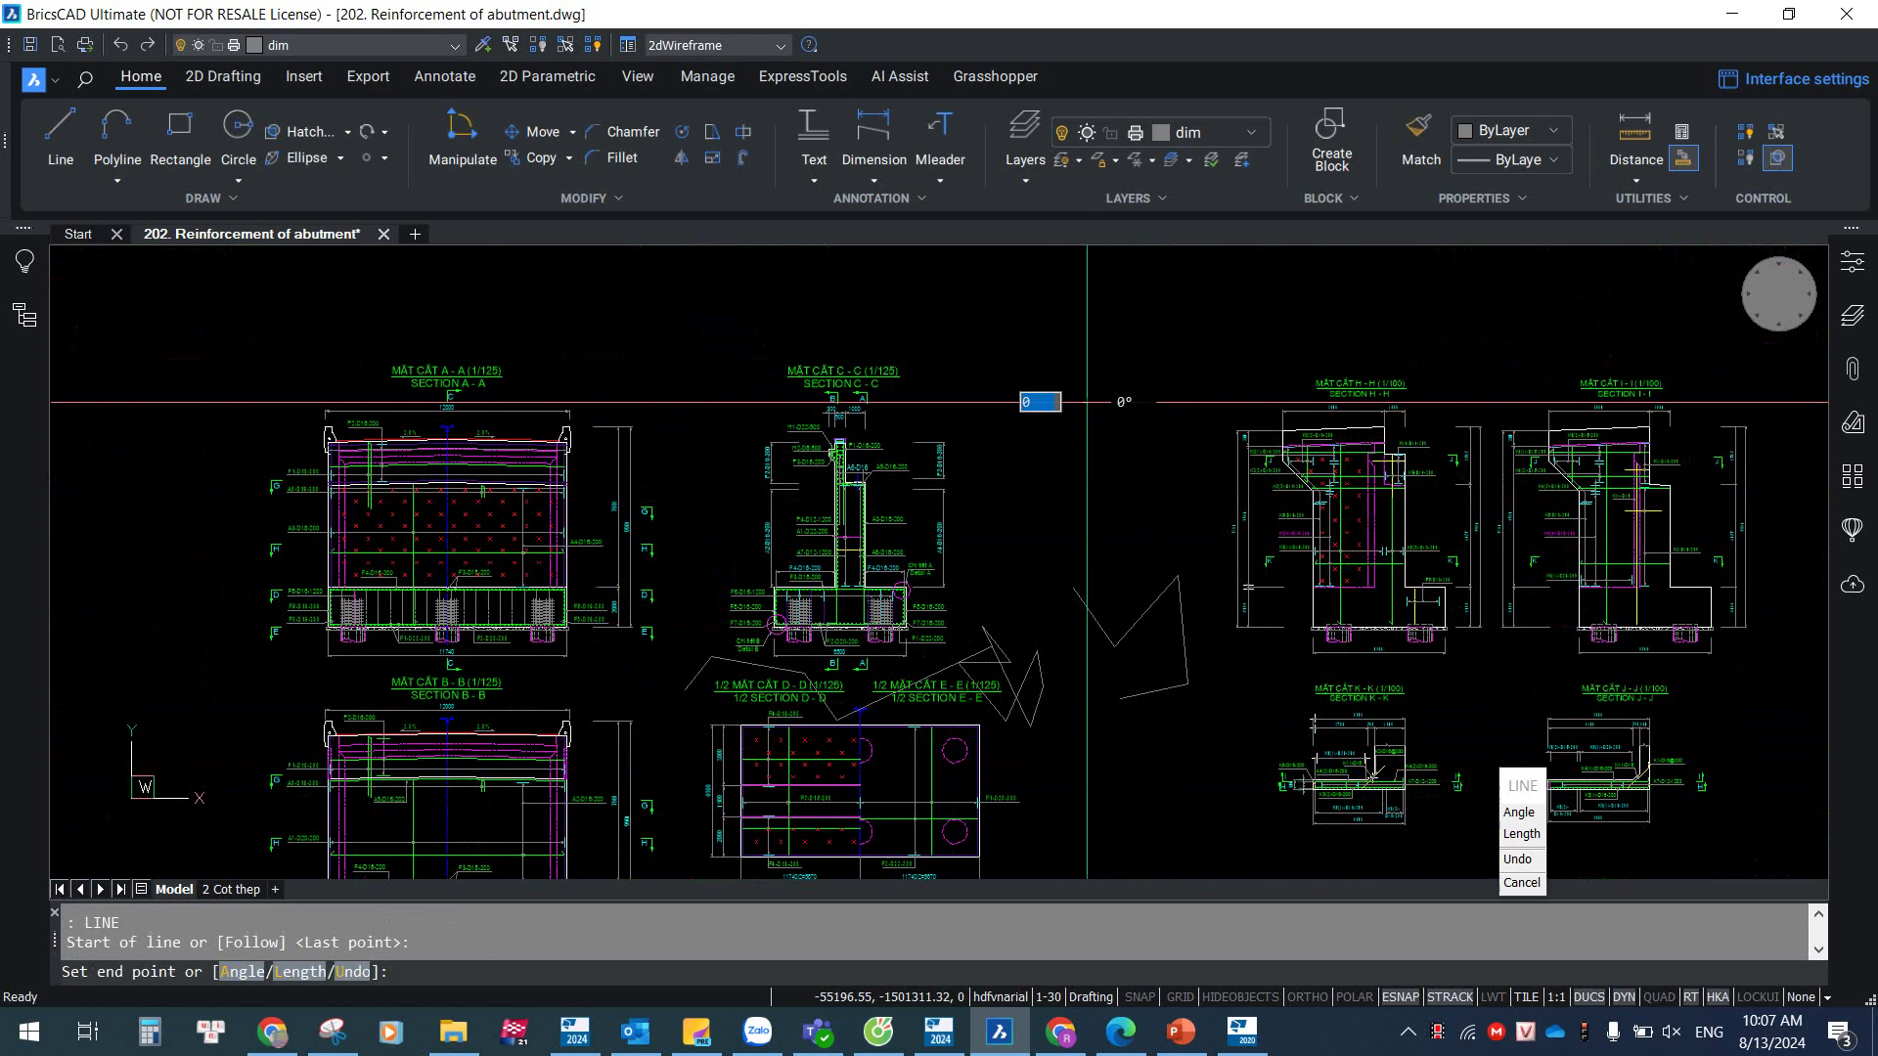
pyautogui.click(1048, 512)
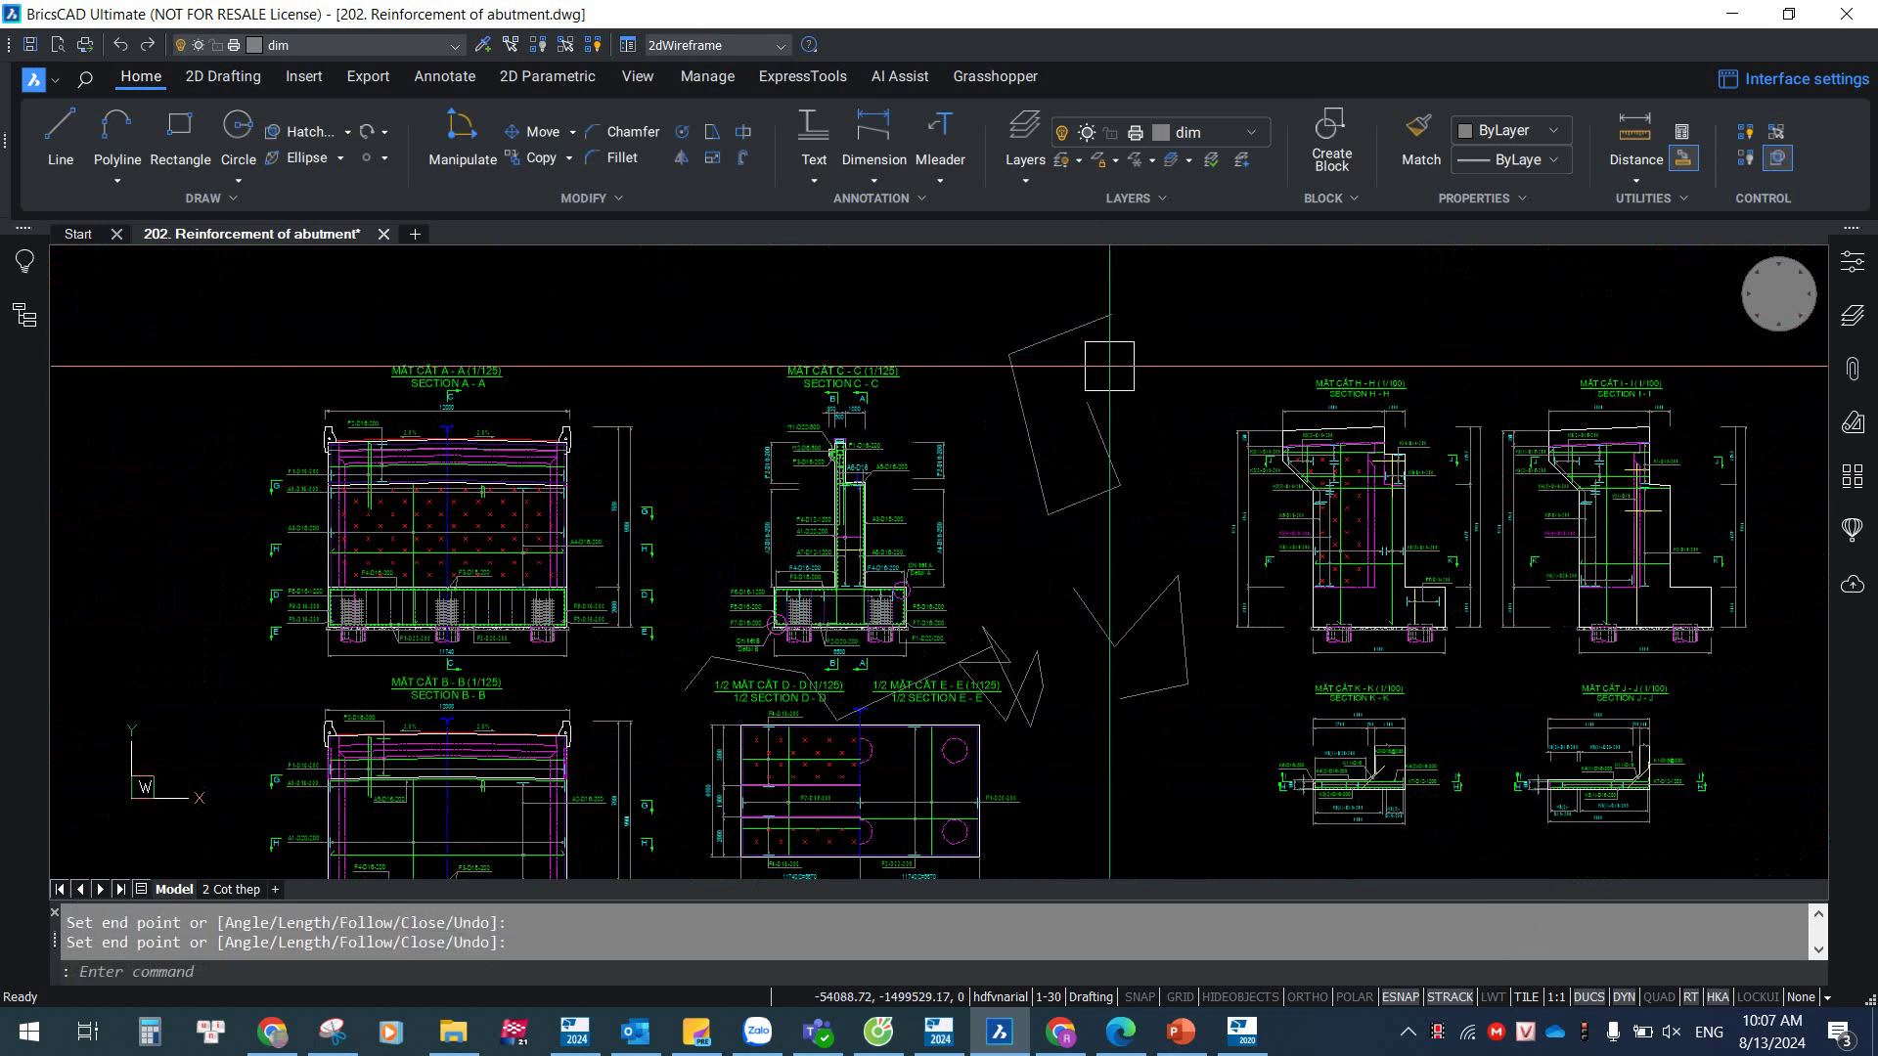
pyautogui.press('Return')
pyautogui.press('Return')
pyautogui.press('Escape')
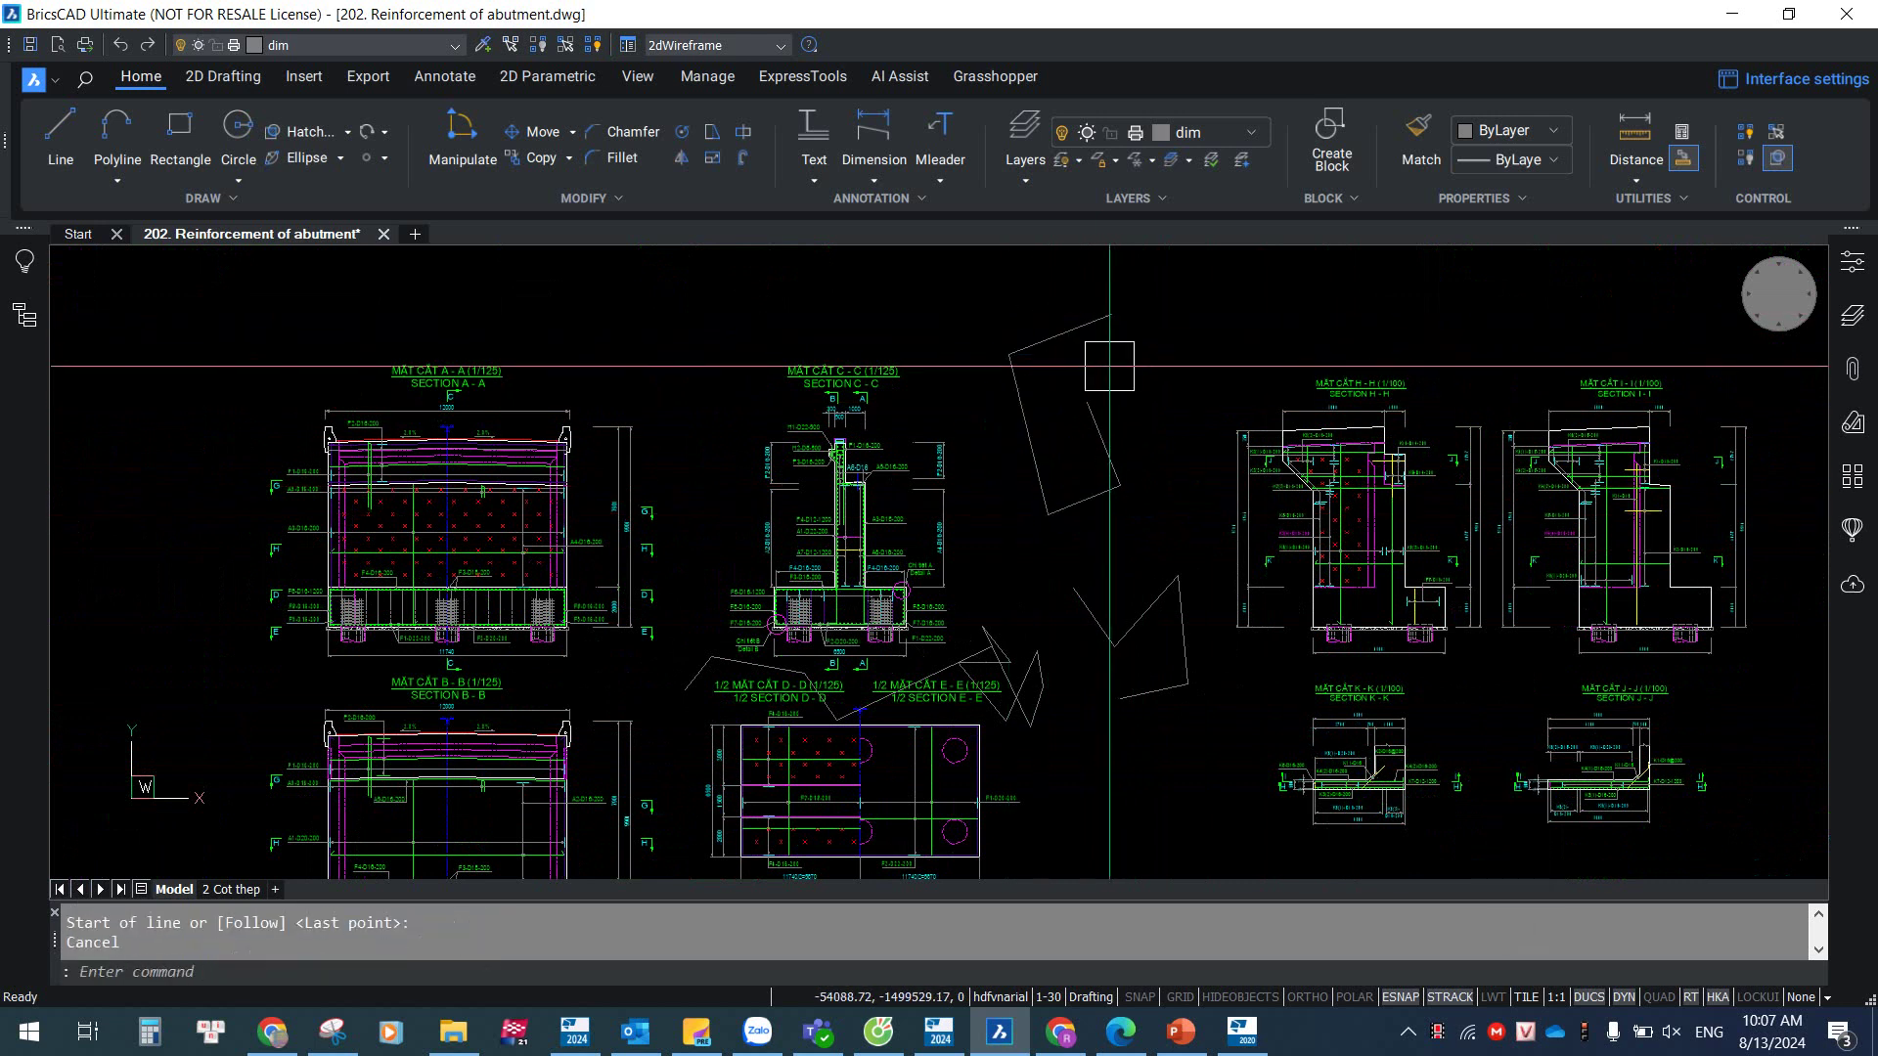
# - Set PROMPTMENU to 2 for top-left placement, glancing at the reference slide
pyautogui.write('PROMPTMENU')
pyautogui.press('Return')
pyautogui.write('2')
pyautogui.press('Return')
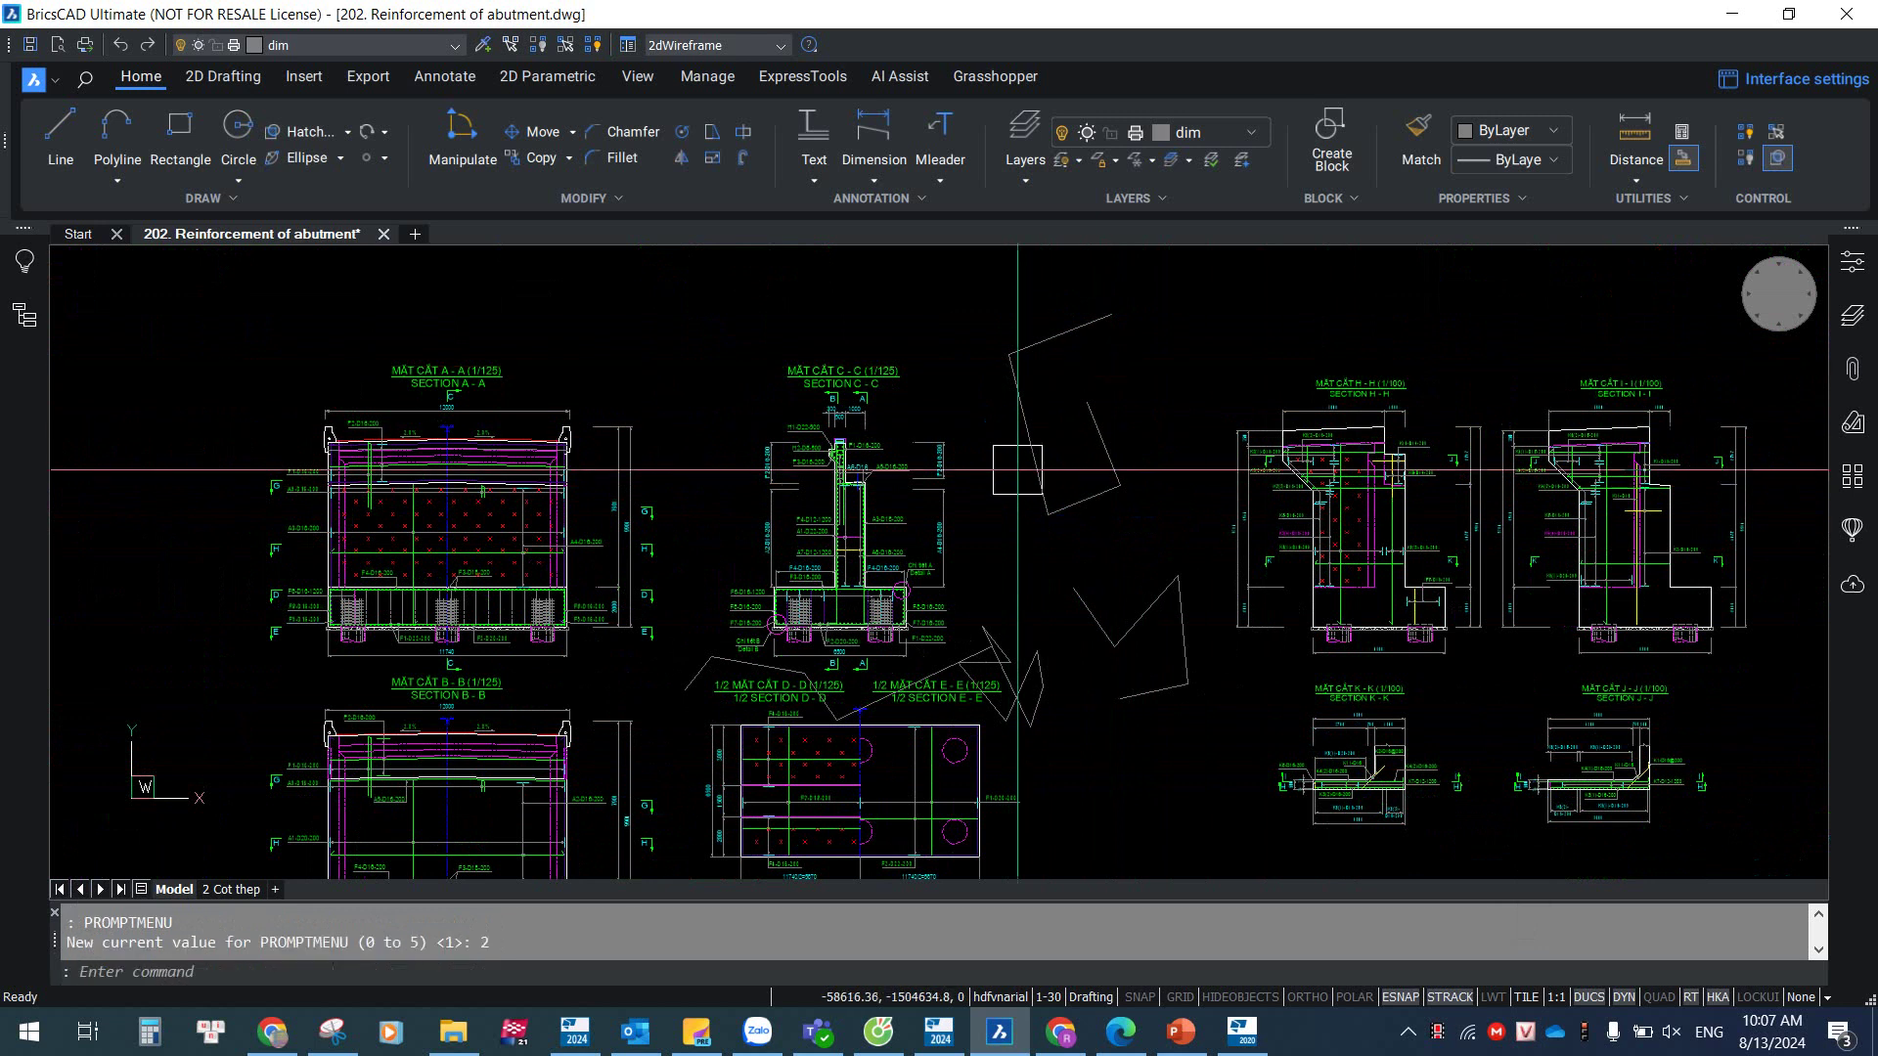
pyautogui.hotkey('alt', 'Tab')
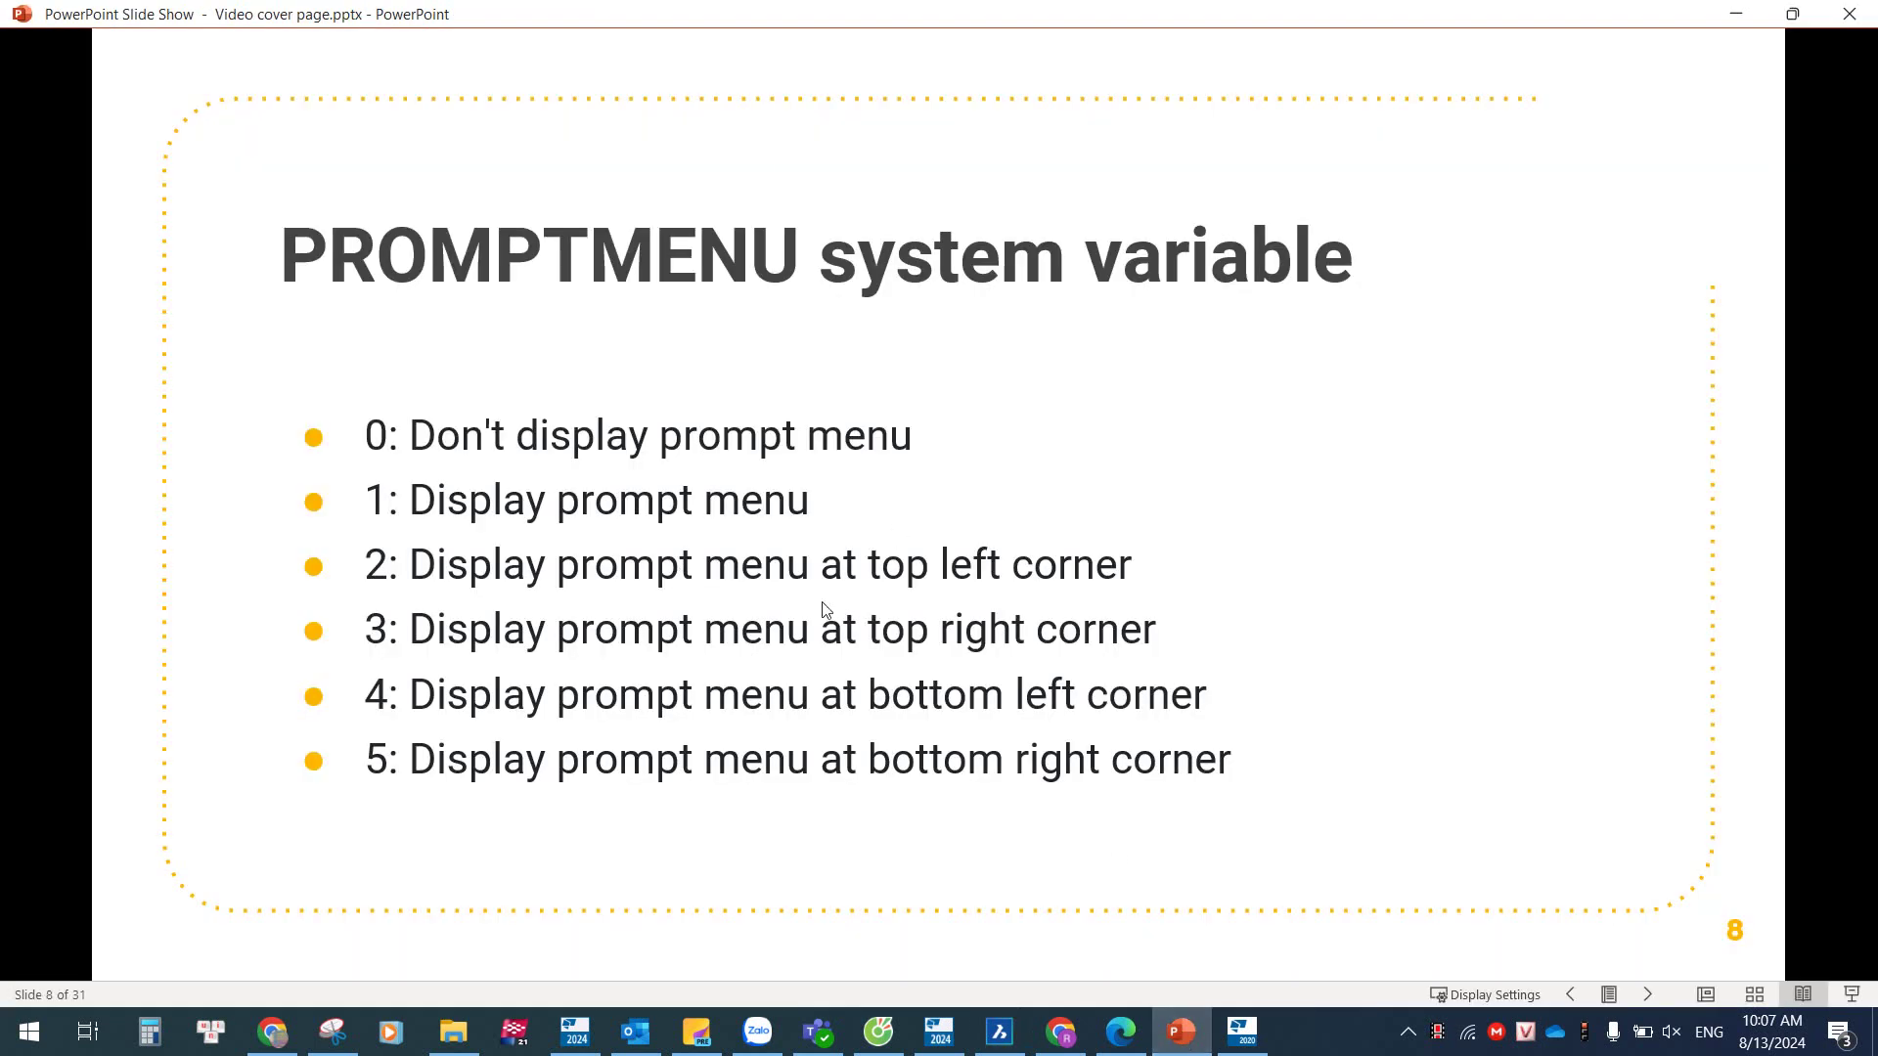
pyautogui.click(1023, 1027)
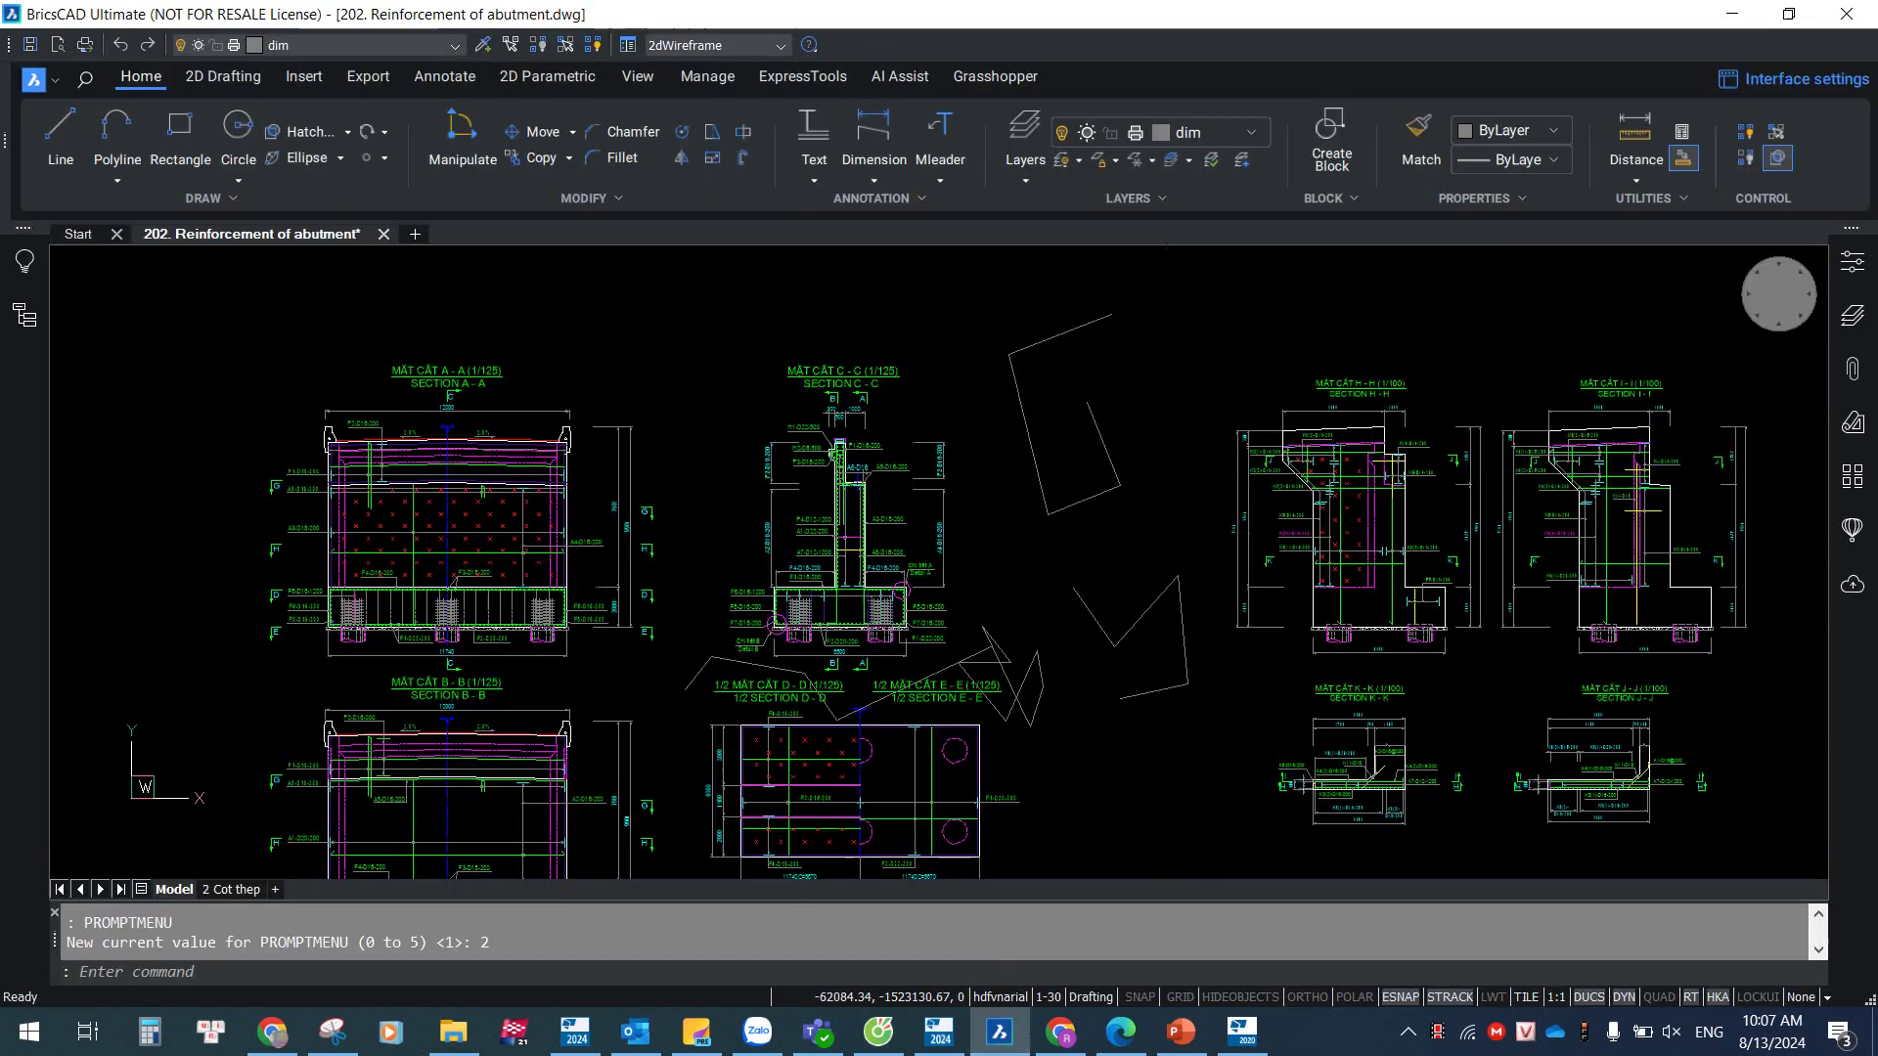
# - Draw a four-point zigzag line left of the BAR ARRANGEMENT OF A1 sheet
pyautogui.write('liLINE')
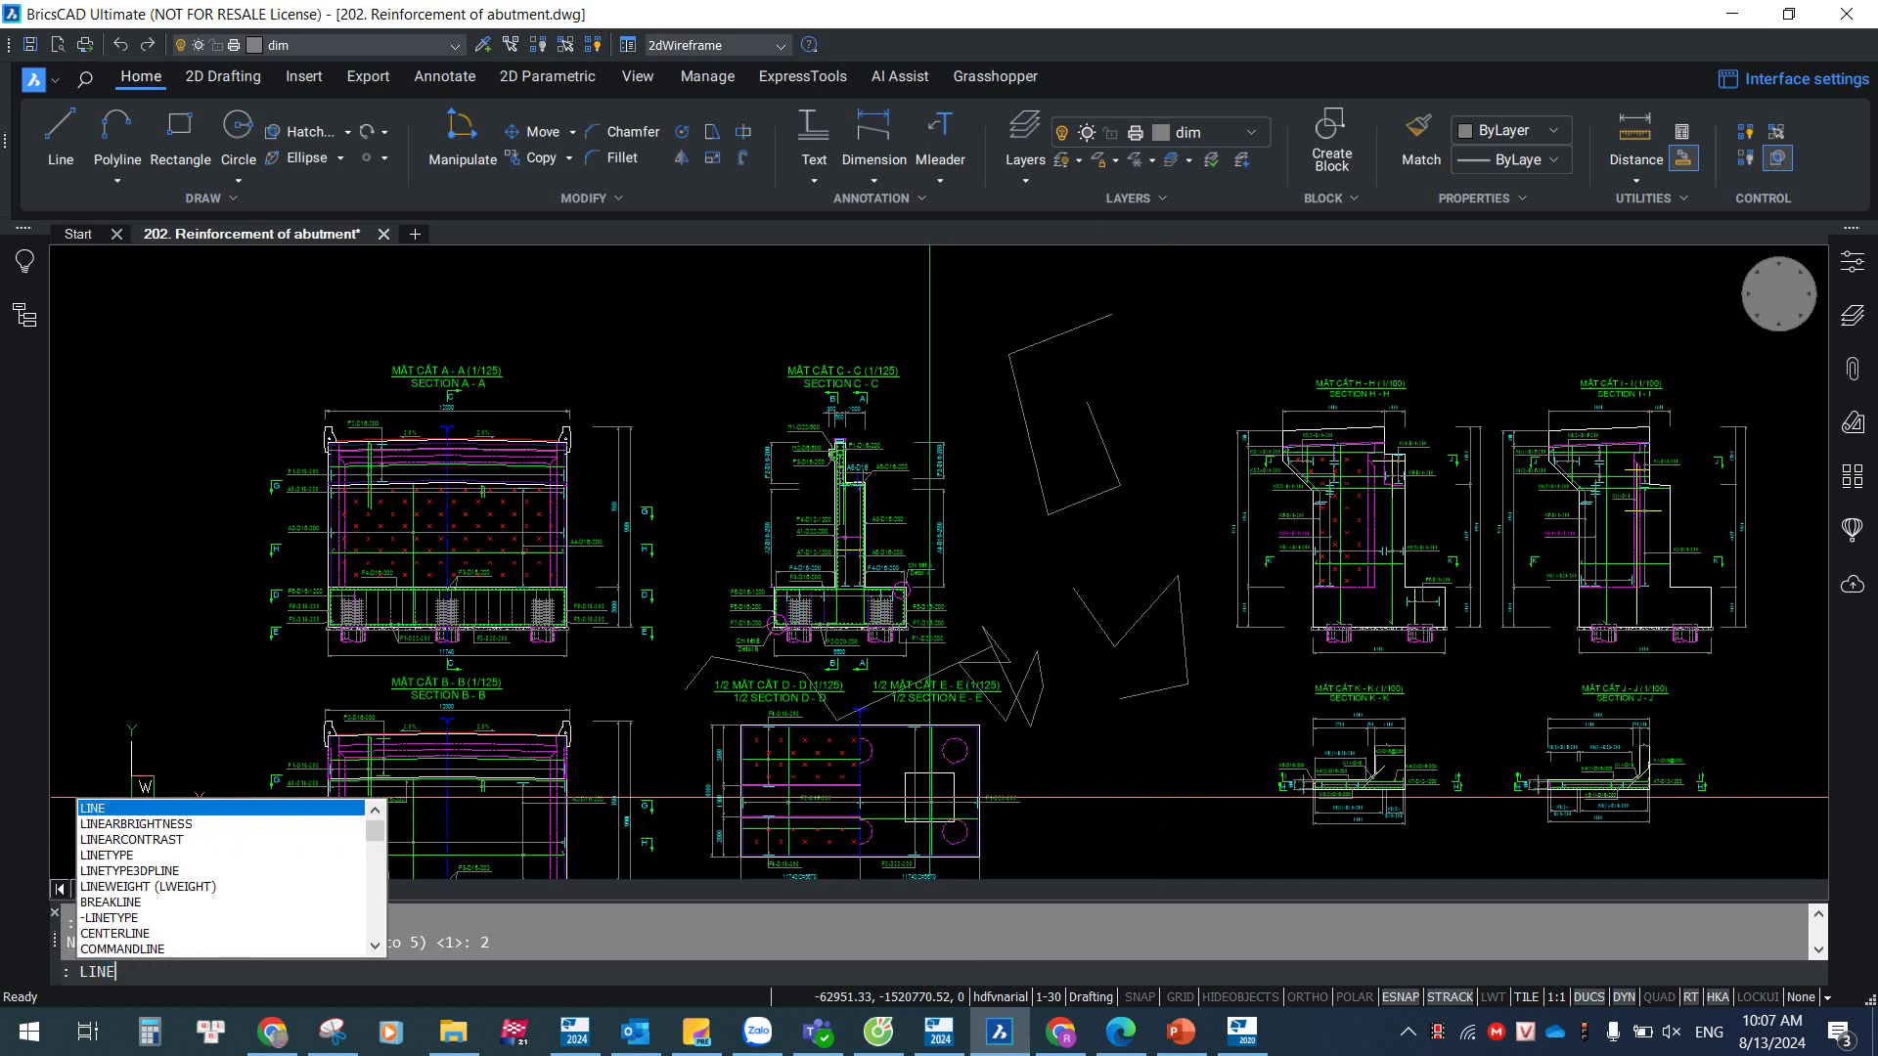
pyautogui.press('Return')
pyautogui.scroll(-3, 921, 811)
pyautogui.click(274, 436)
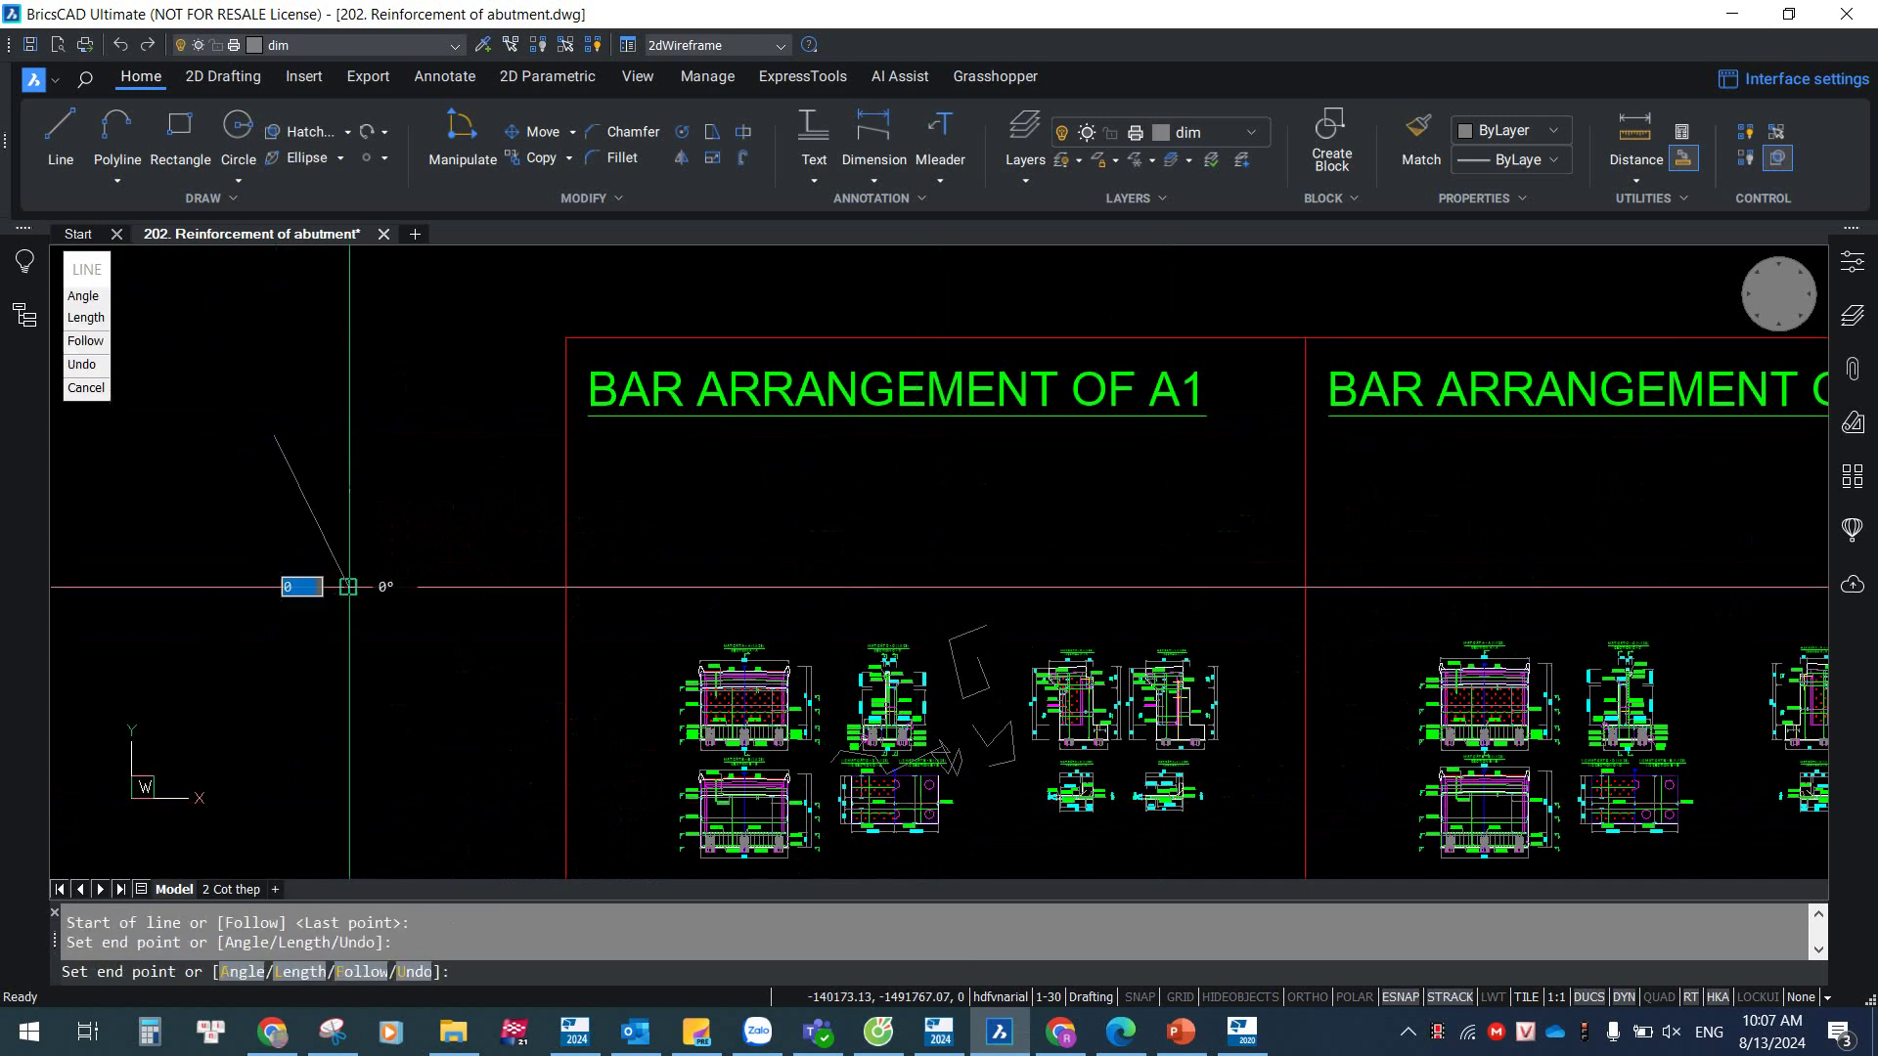
pyautogui.click(348, 587)
pyautogui.click(498, 396)
pyautogui.click(548, 530)
pyautogui.press('Return')
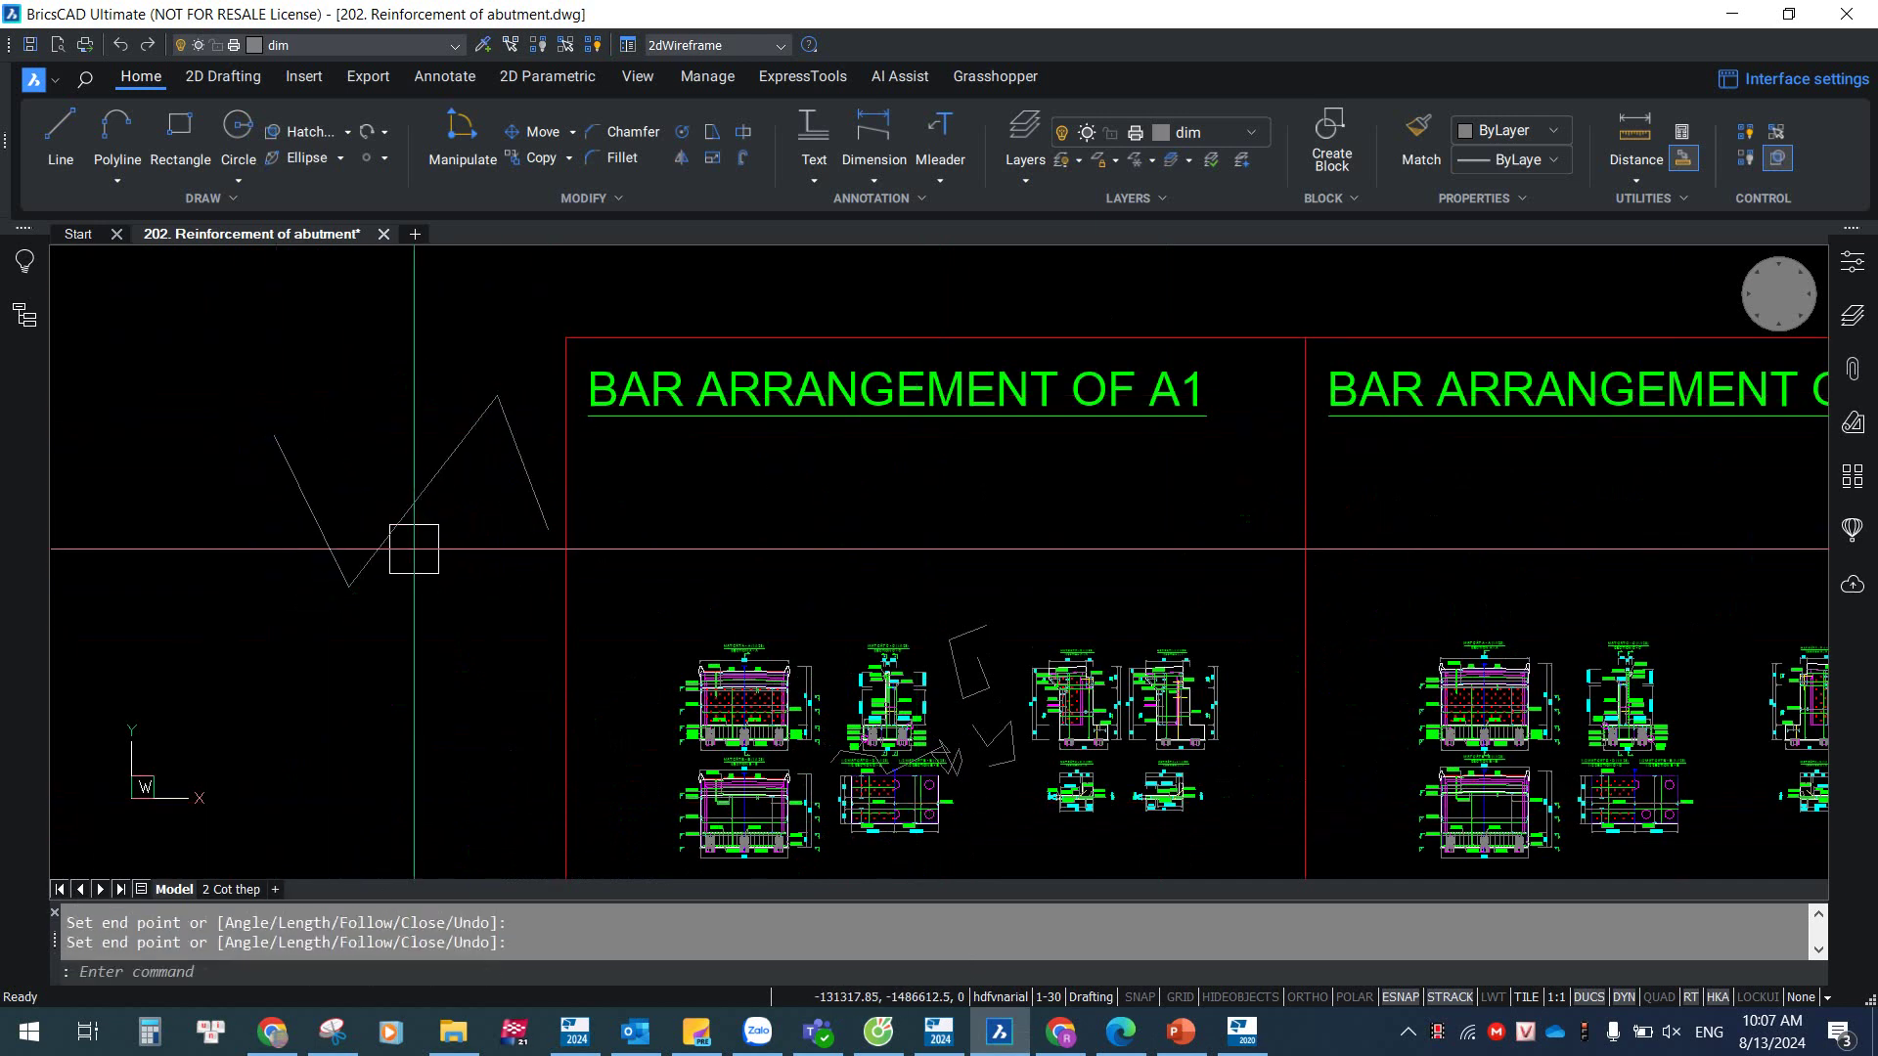
# - Set PROMPTMENU to 3
pyautogui.write('PROMPTMENU')
pyautogui.press('Return')
pyautogui.write('3')
pyautogui.press('Return')
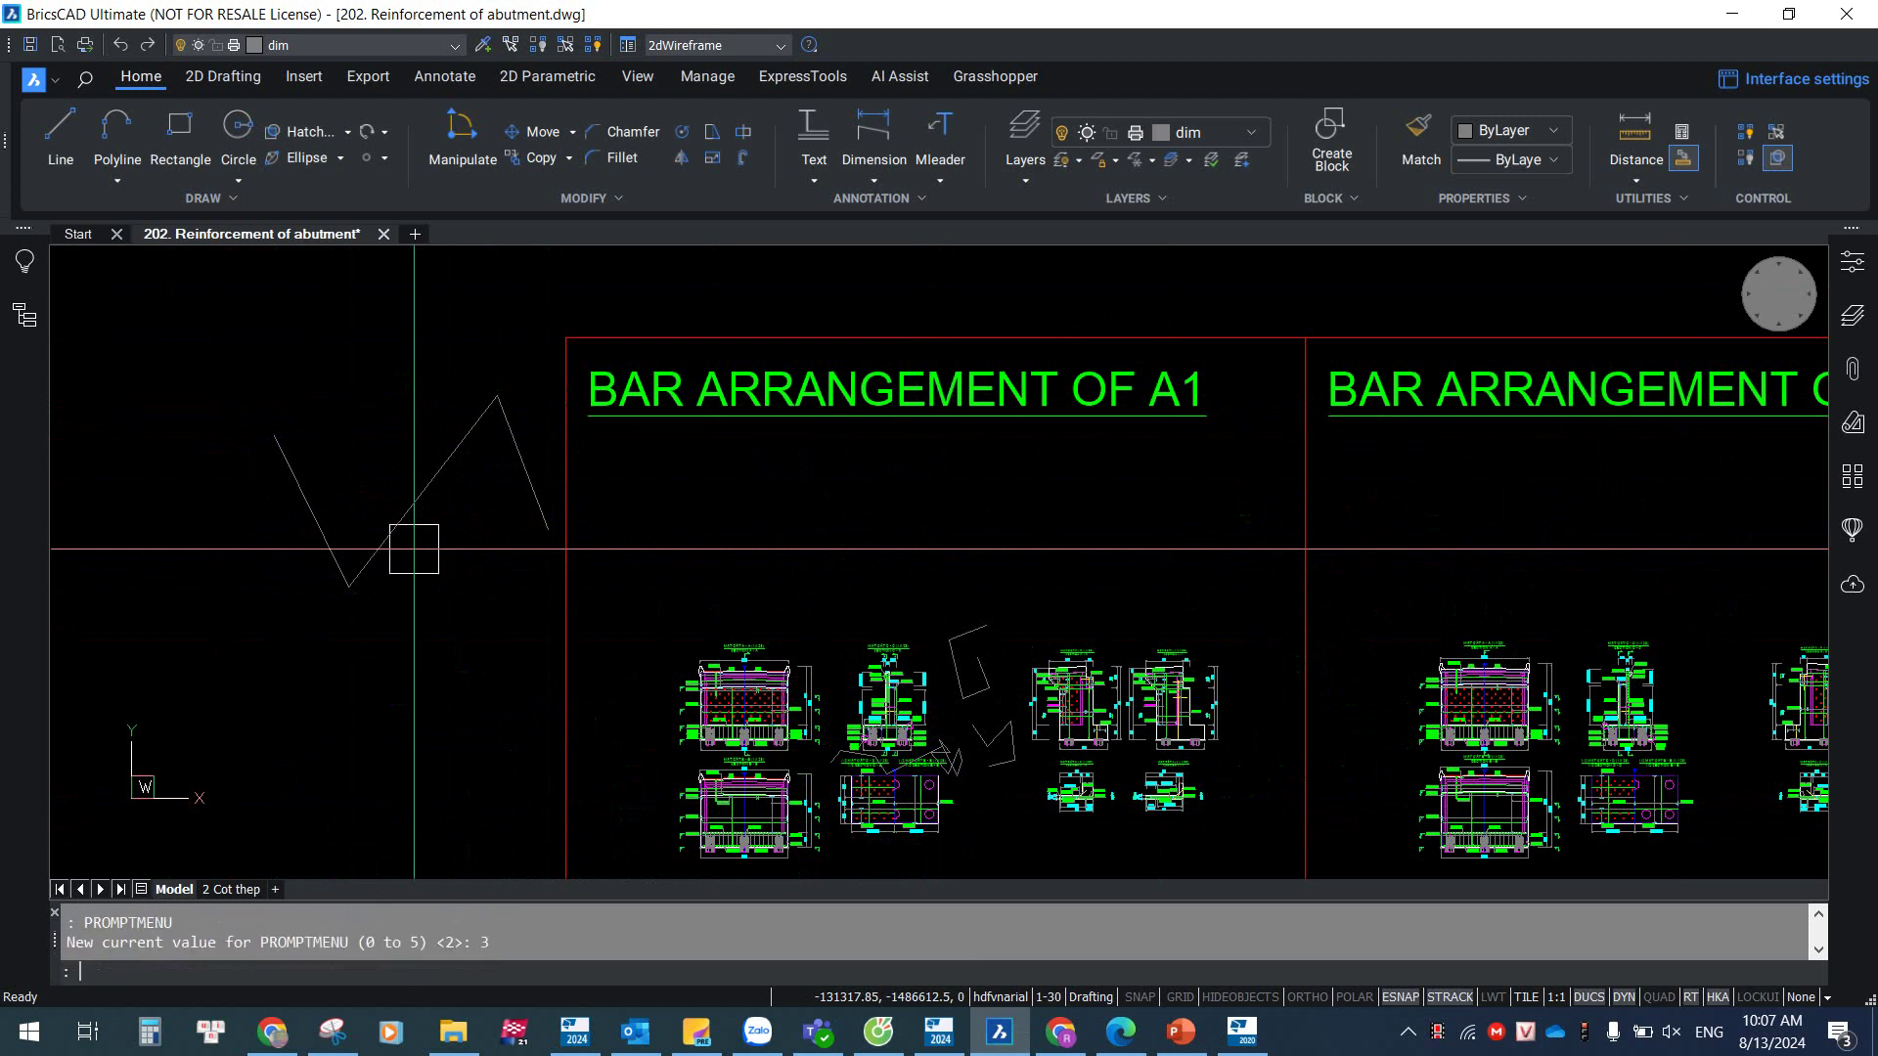
# - Draw a four-point zigzag across the A1 sheet, then go back to the slide show
pyautogui.write('li')
pyautogui.press('Return')
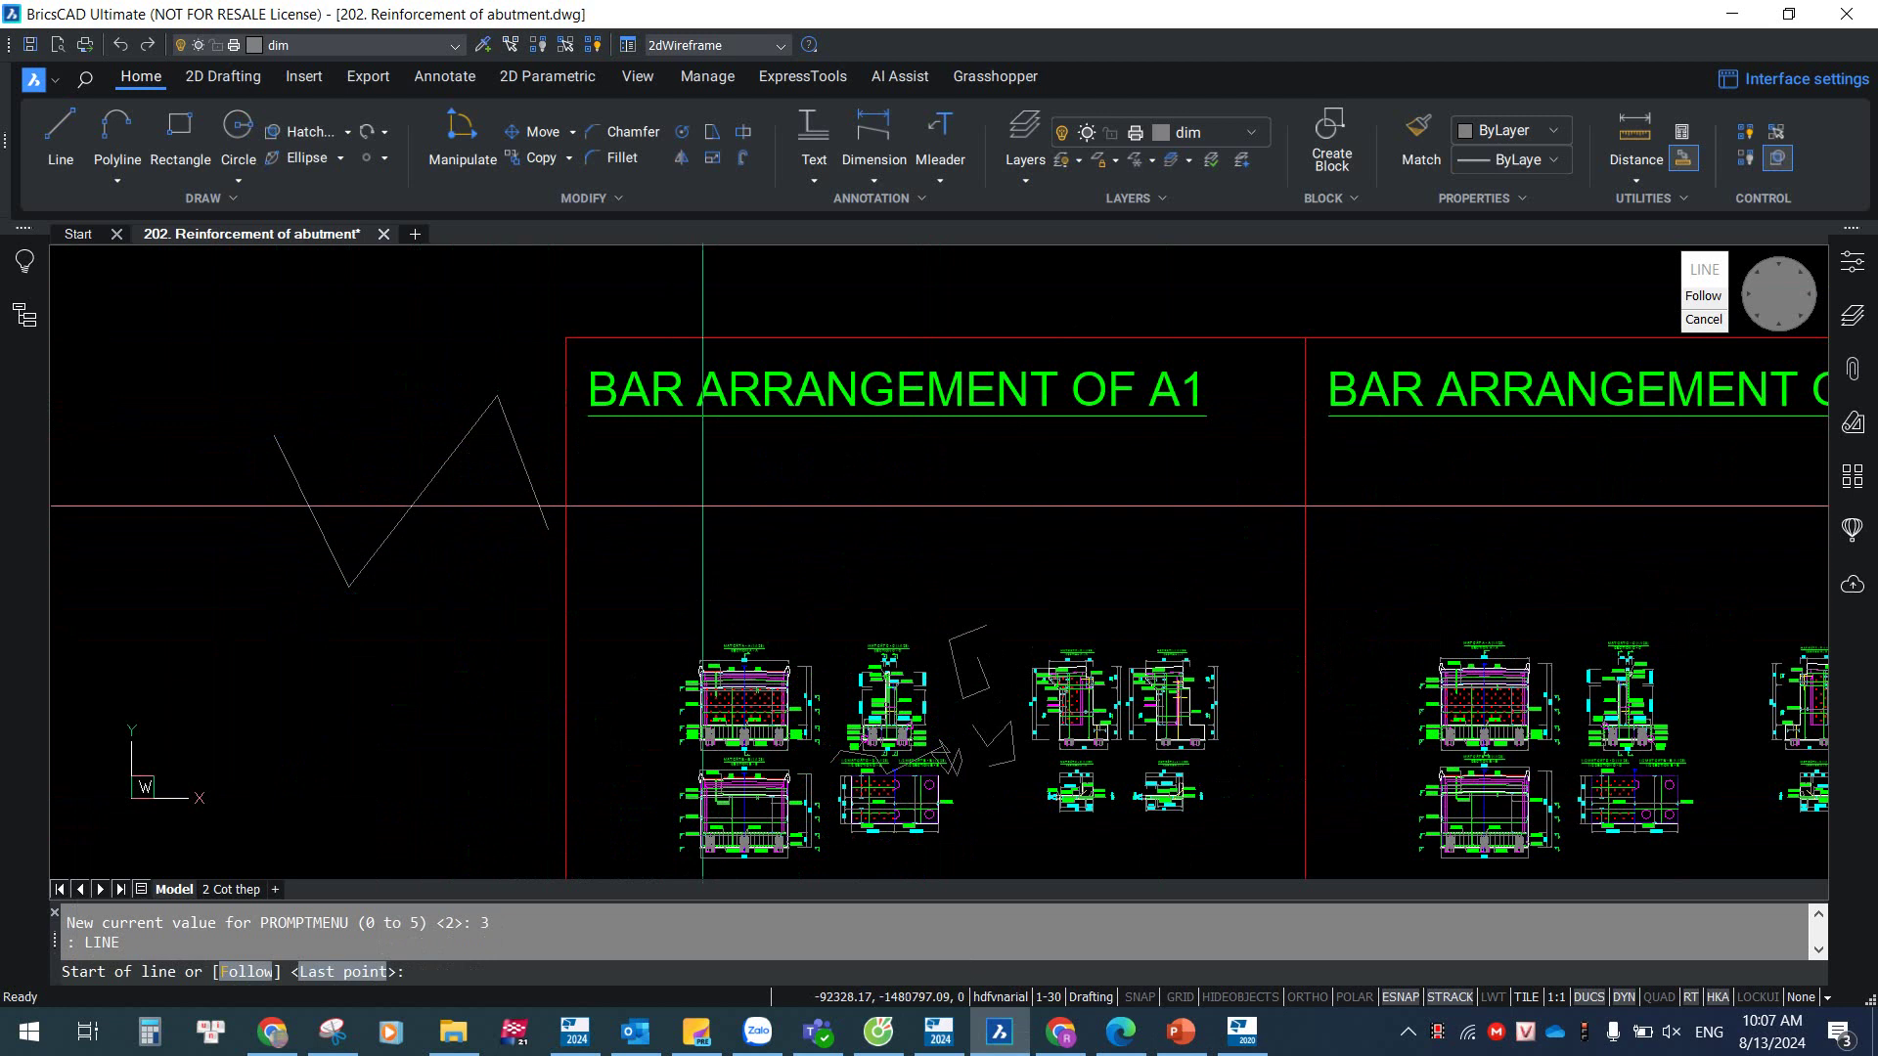
pyautogui.click(655, 545)
pyautogui.click(915, 466)
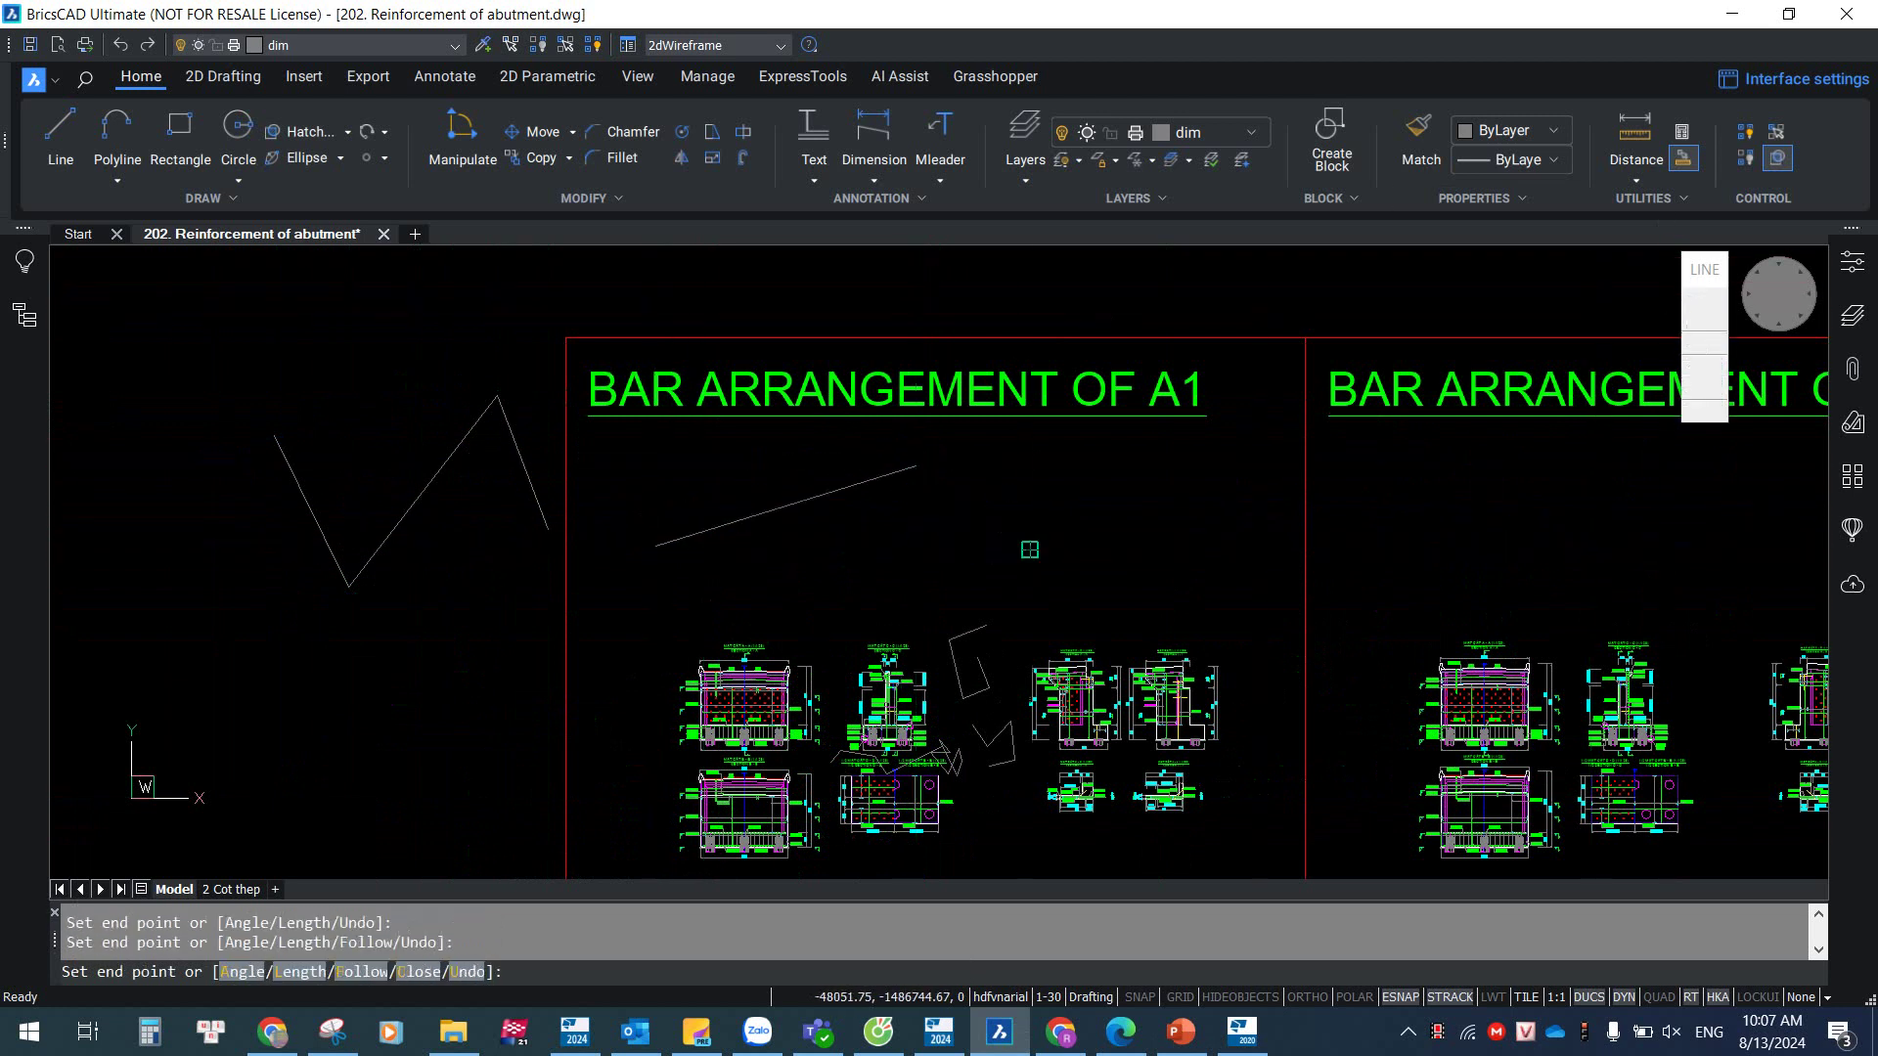
pyautogui.click(1029, 550)
pyautogui.click(1192, 469)
pyautogui.press('Return')
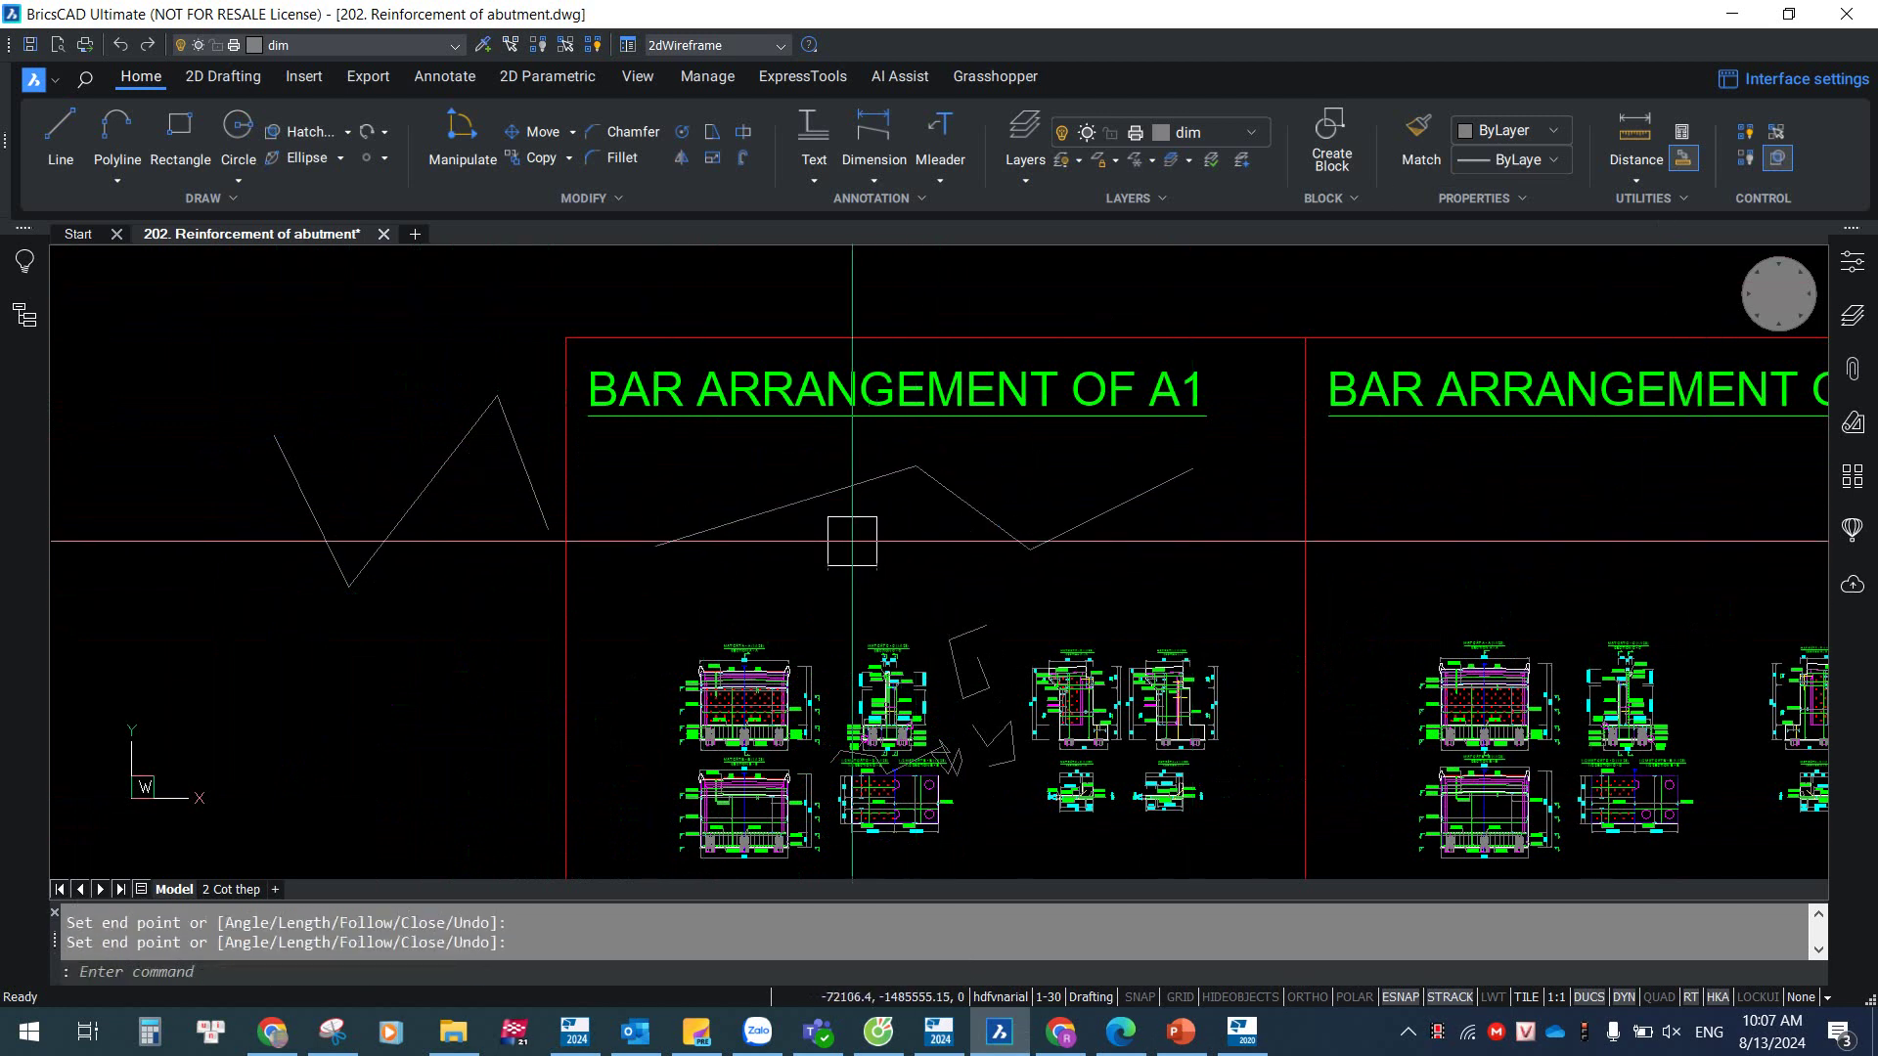
pyautogui.click(1181, 1032)
# - Review the PROMPTMENU options slide, step back to the question slide, then return to BricsCAD
pyautogui.click(752, 575)
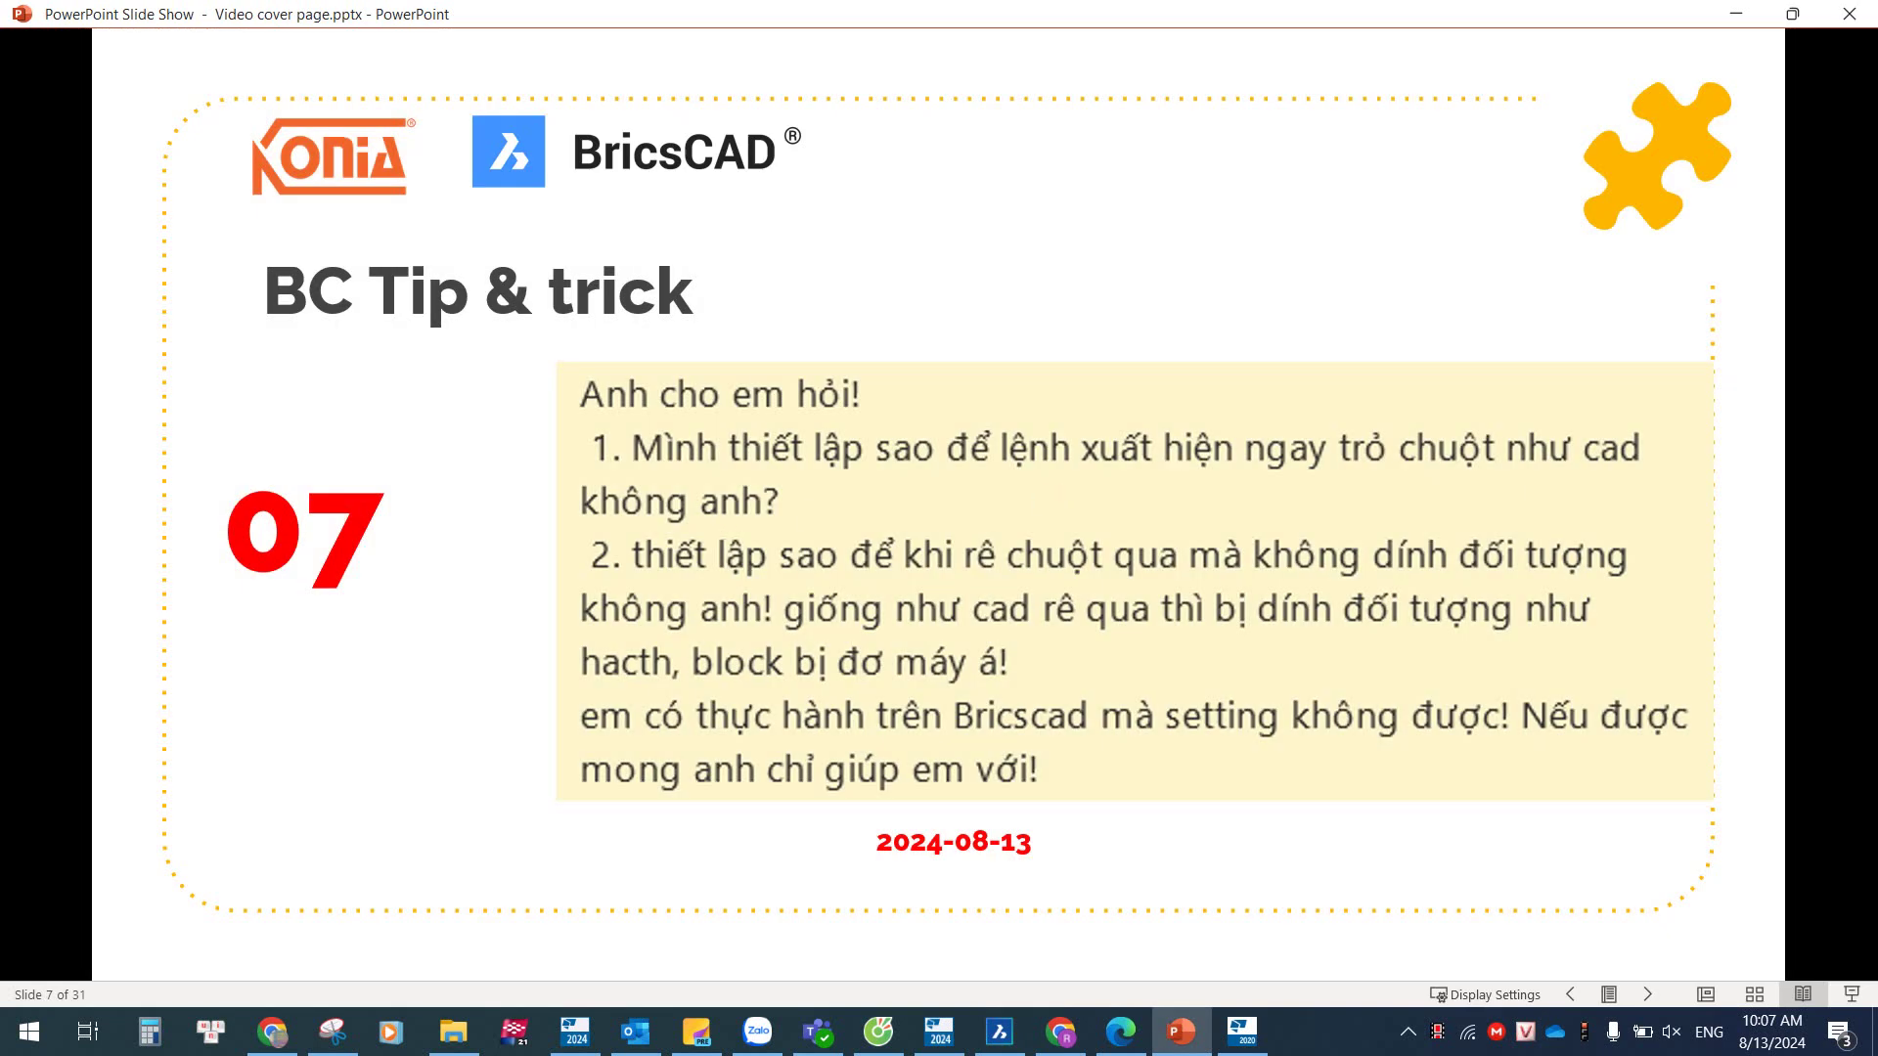
pyautogui.click(722, 558)
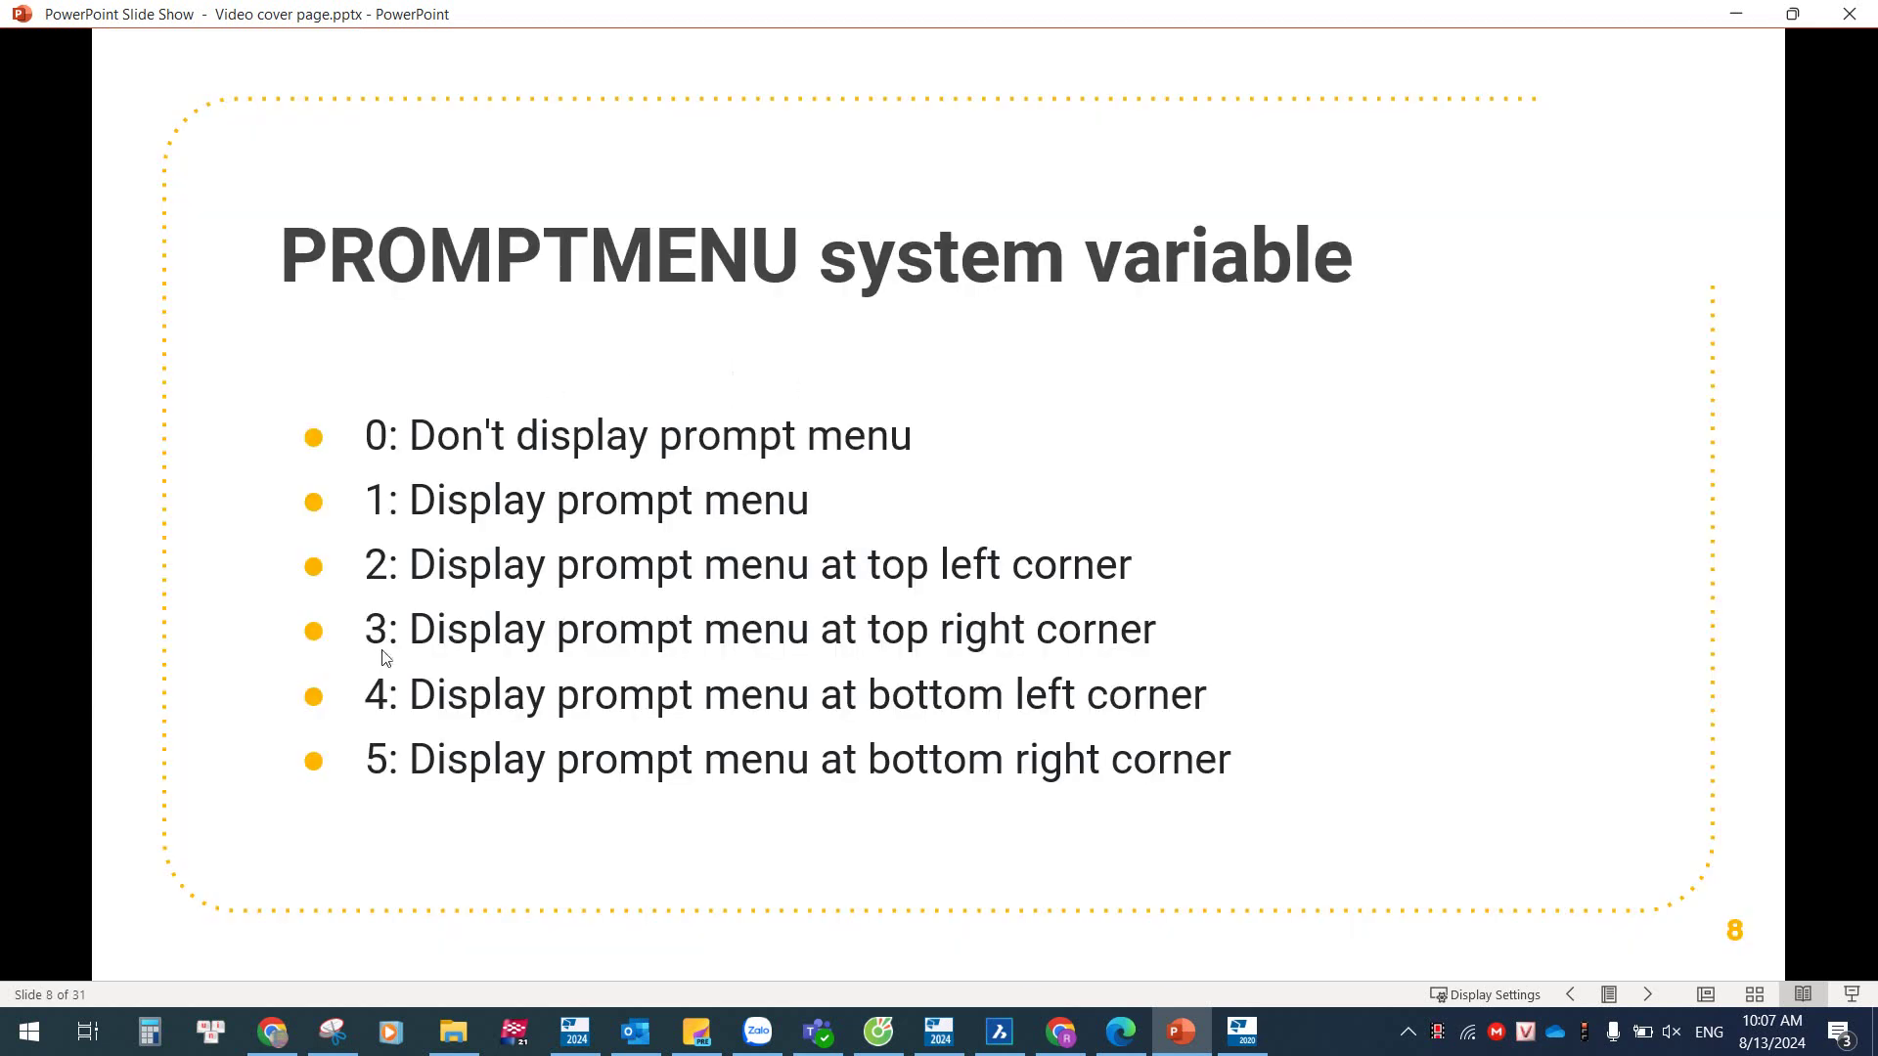
pyautogui.press('Left')
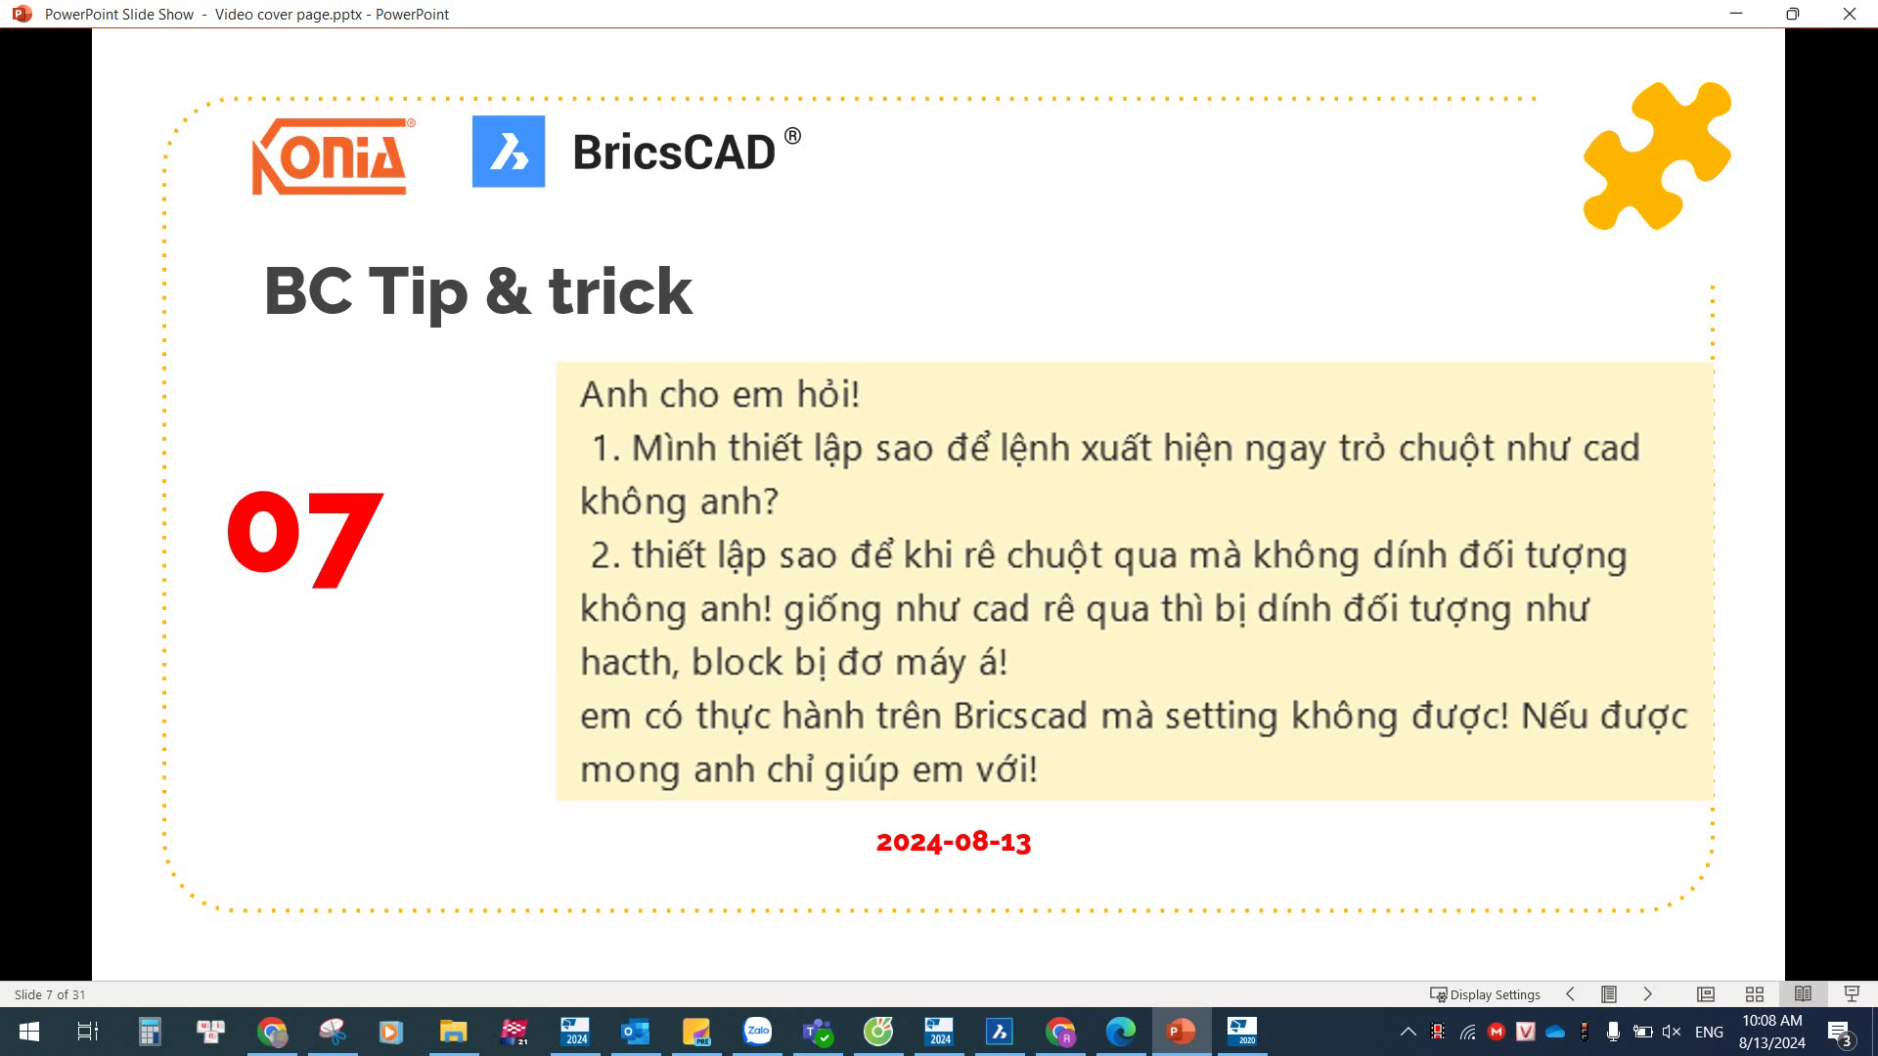
pyautogui.click(998, 1031)
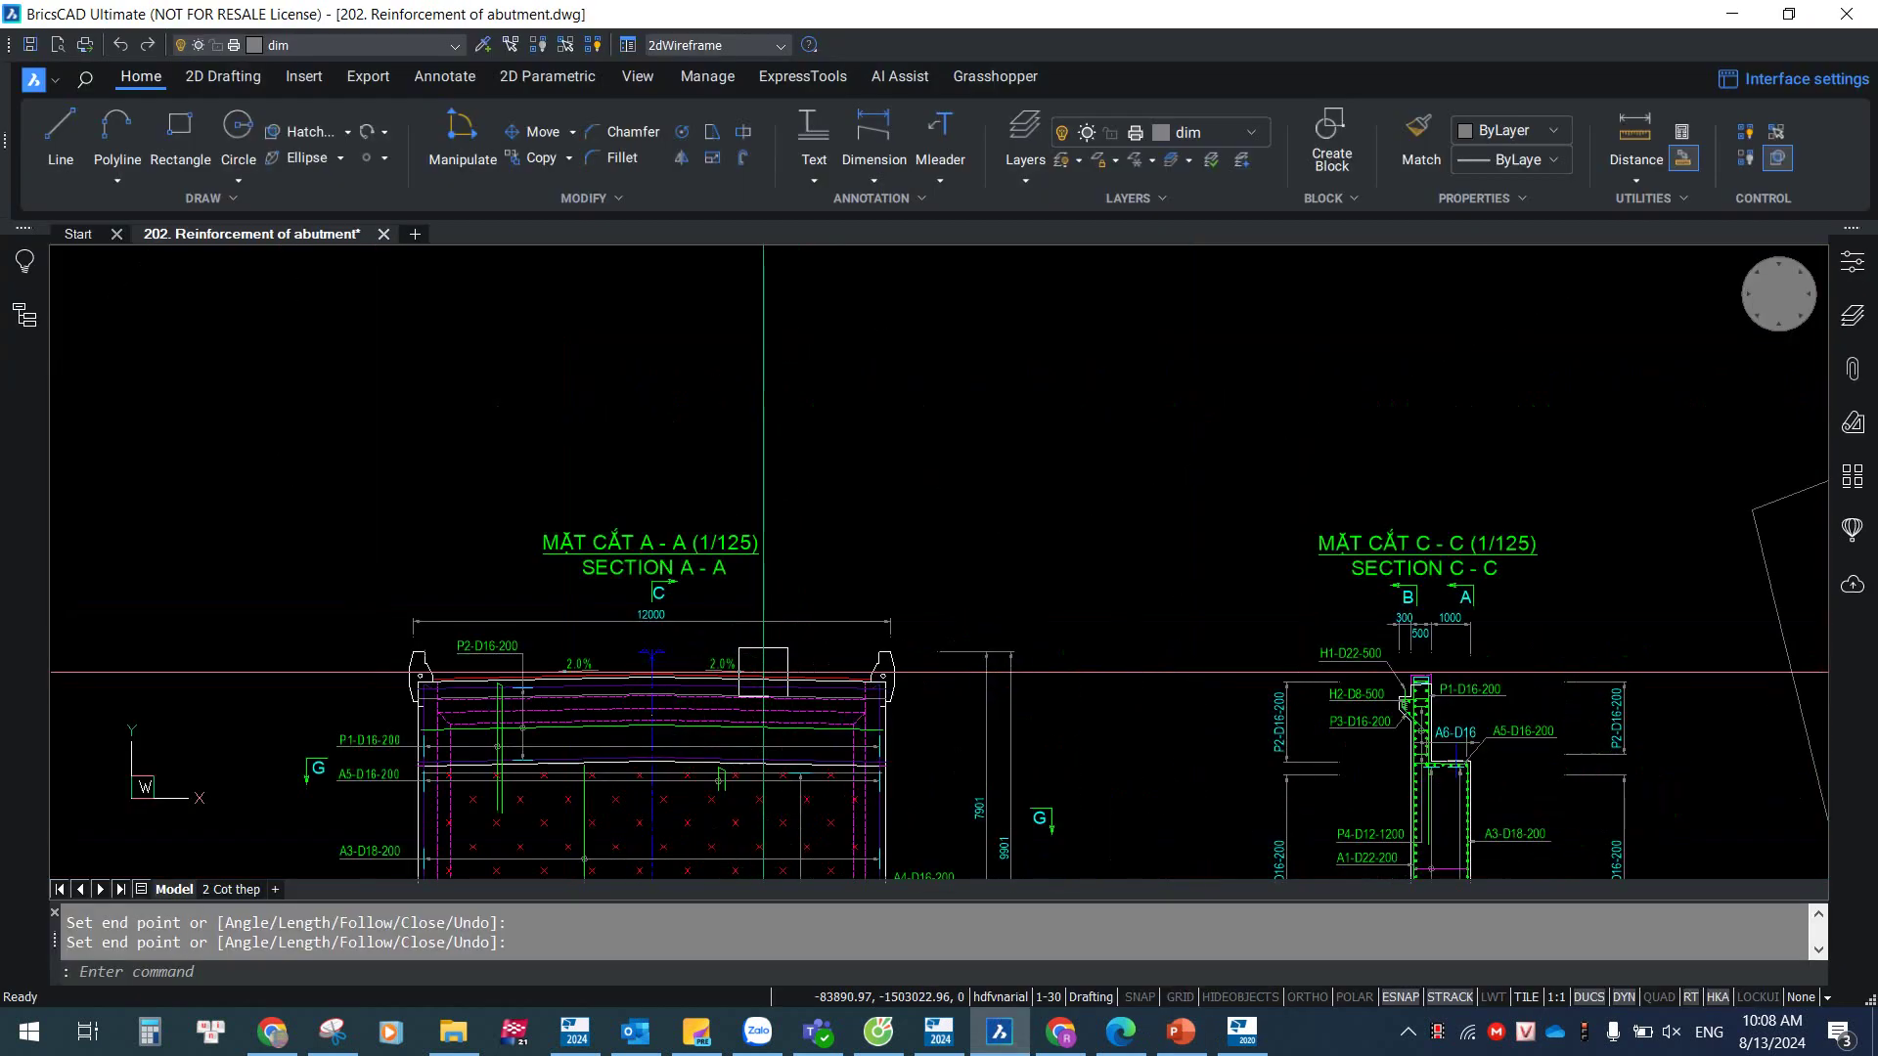
# - Zoom into Section A-A and launch SELECTIONPREVIEW from the SELE autocomplete list
pyautogui.scroll(2, 706, 595)
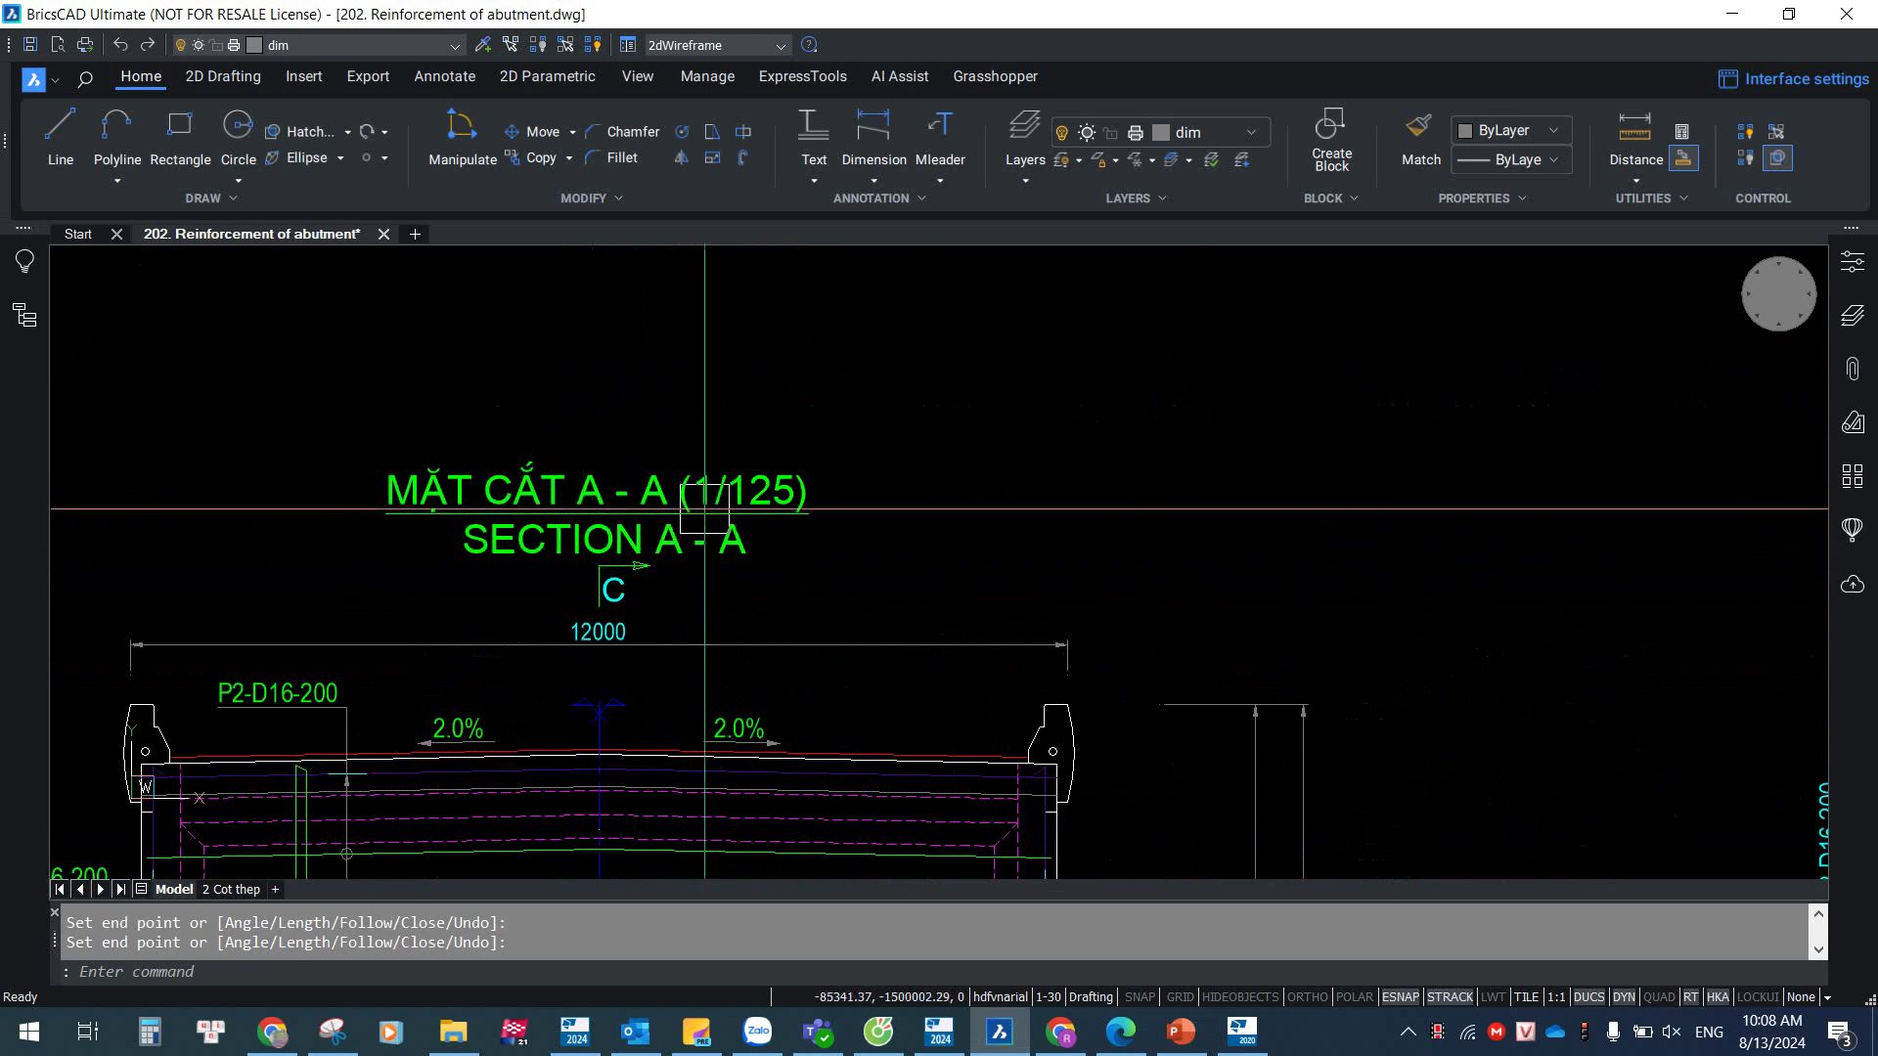
pyautogui.hotkey('alt', 'Tab')
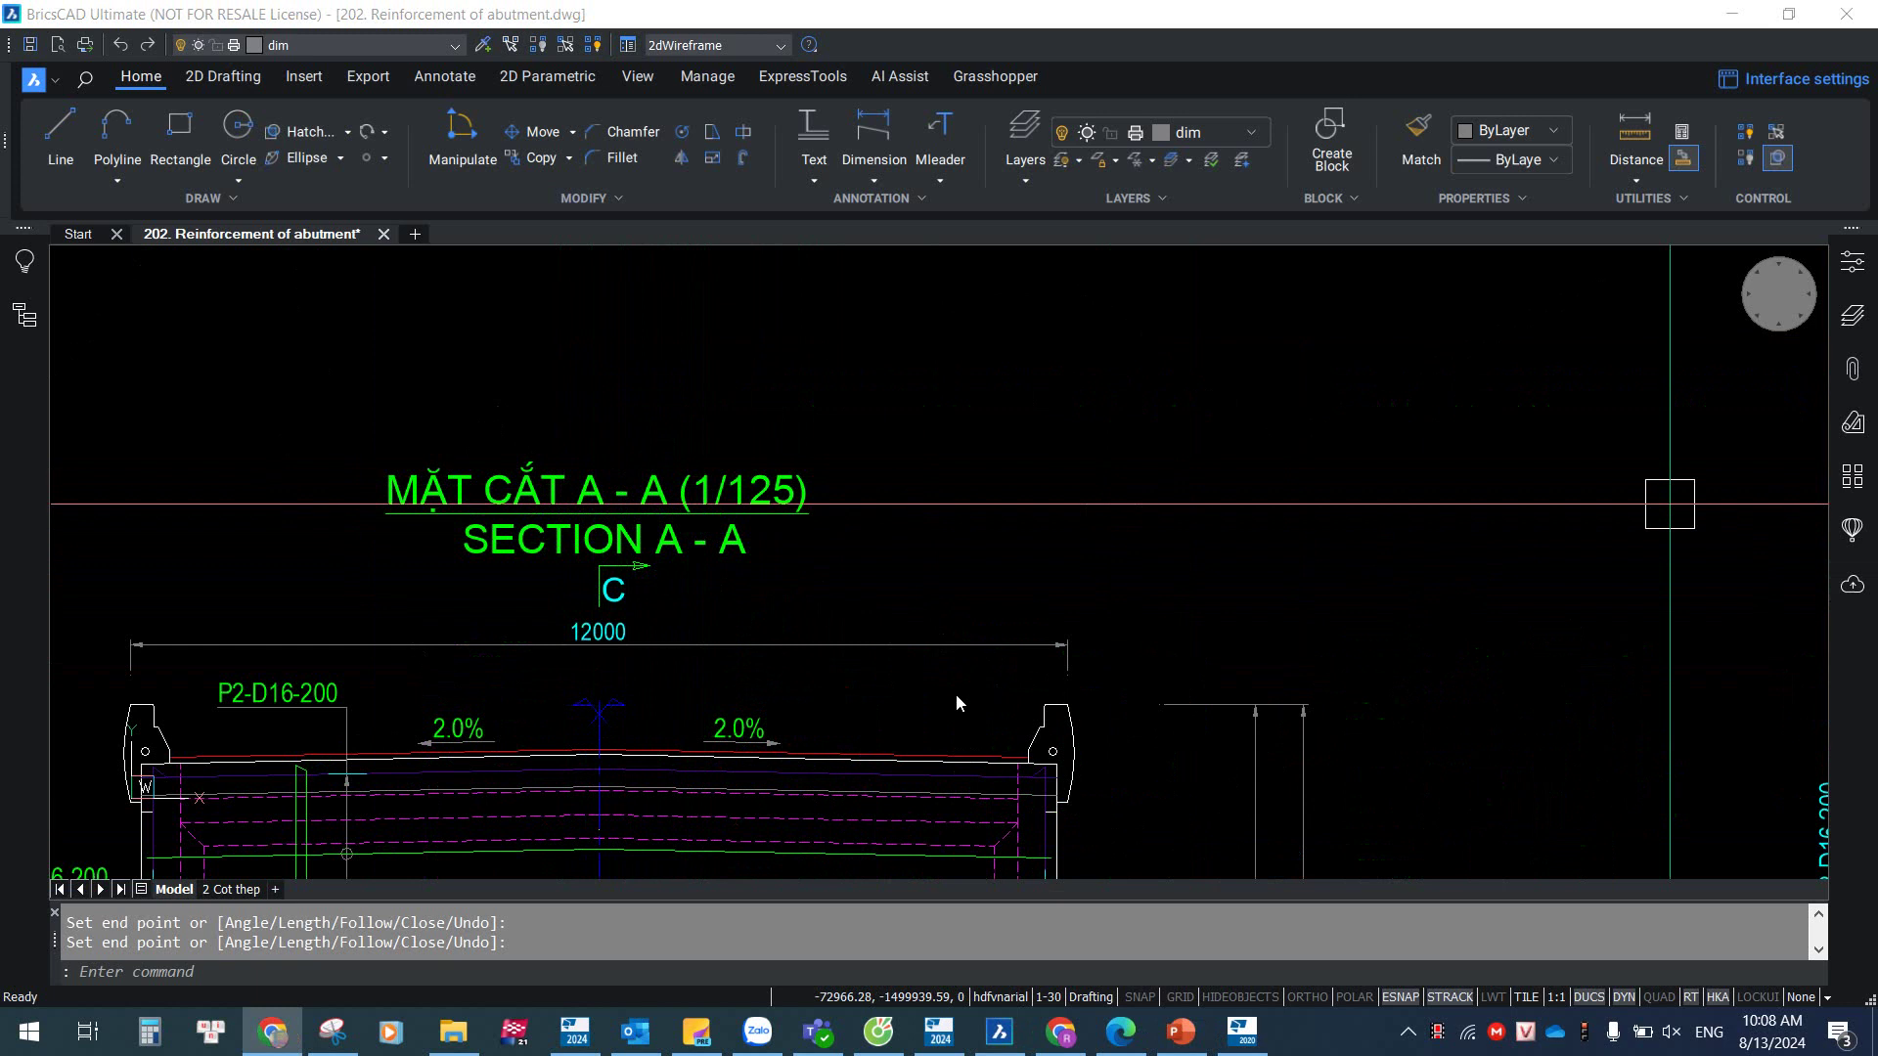
pyautogui.hotkey('alt', 'Tab')
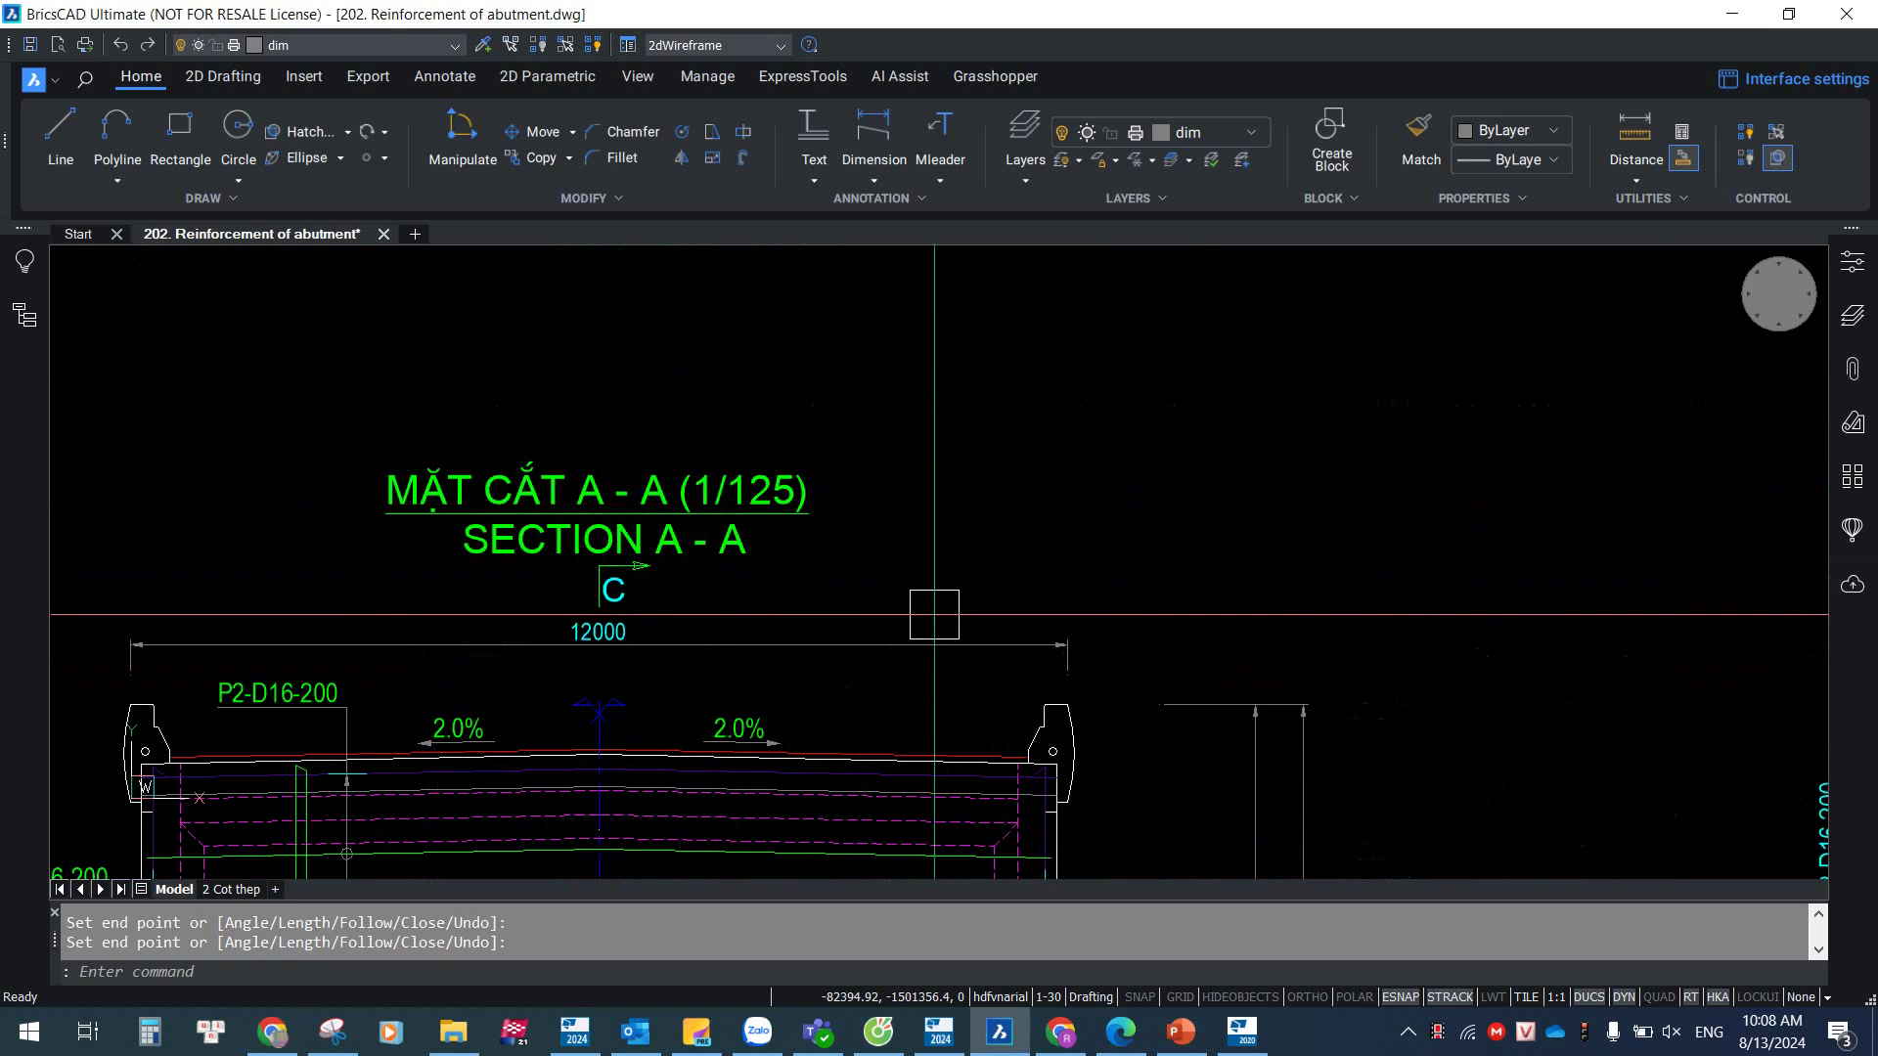
pyautogui.write('SELE')
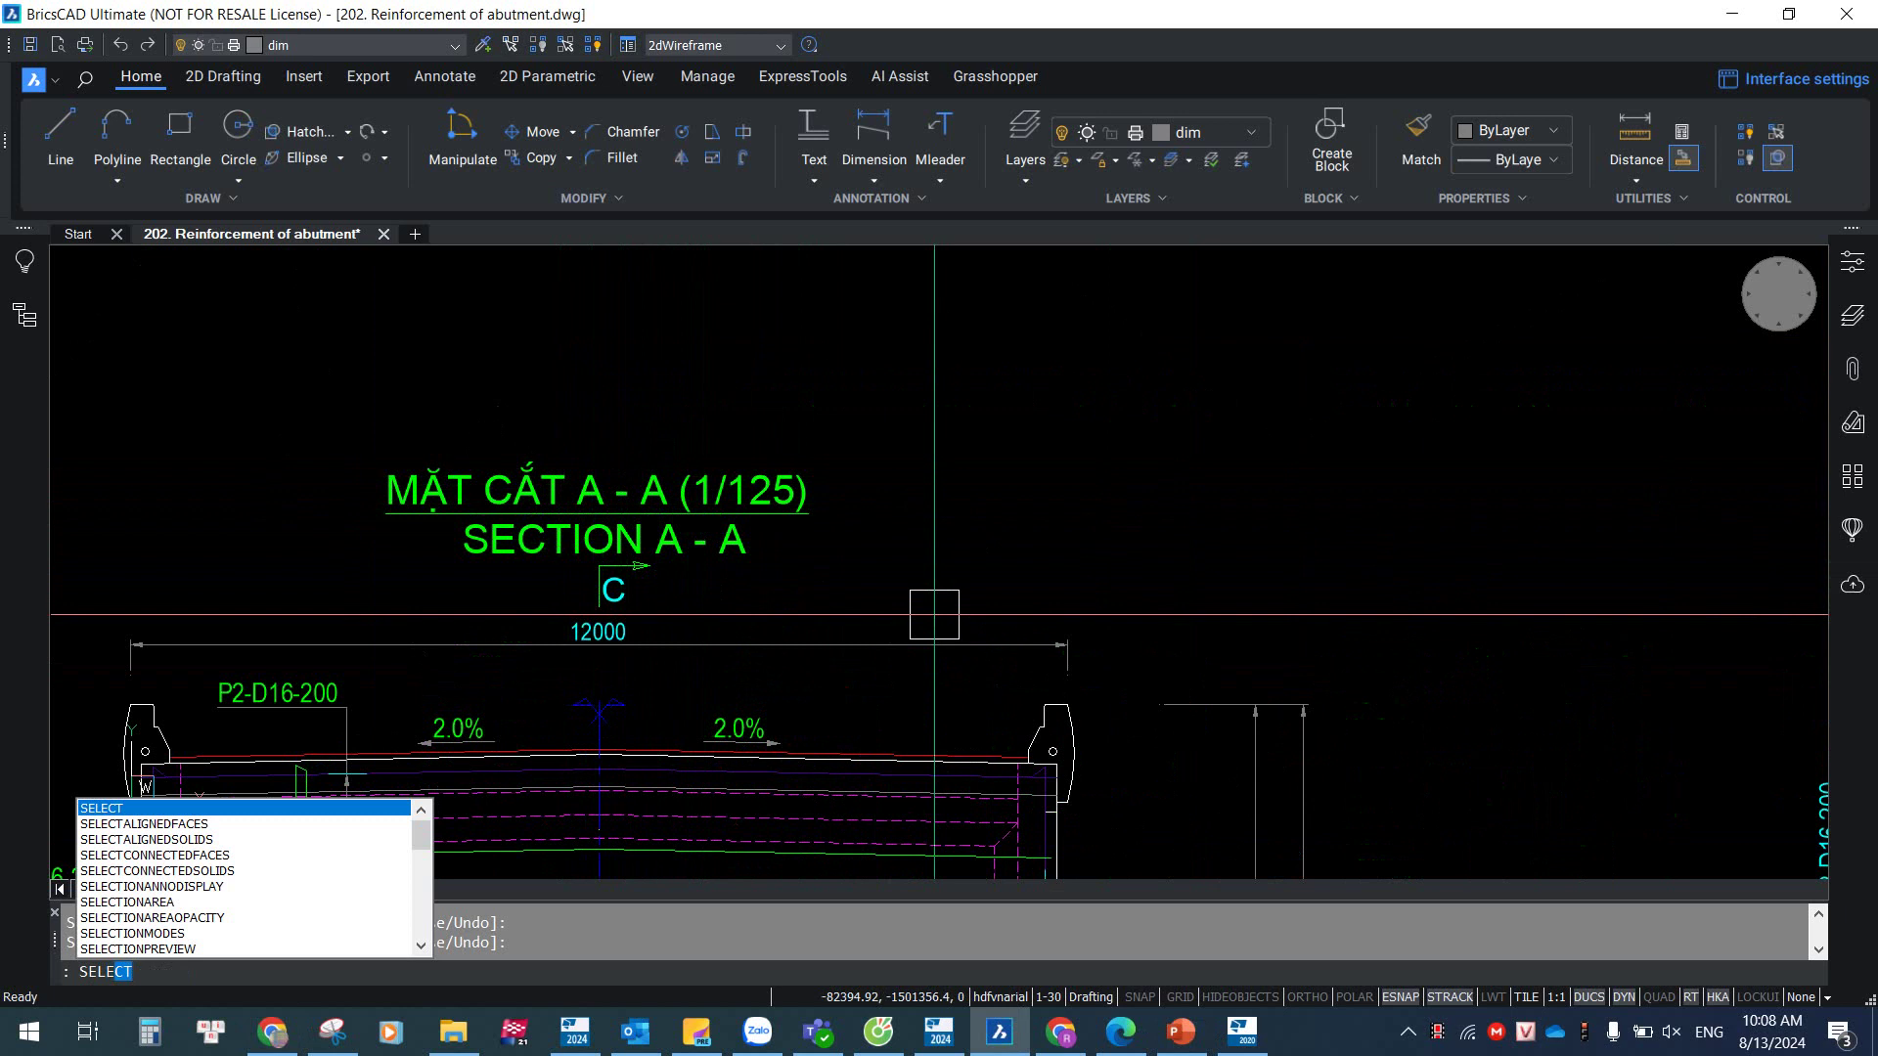
pyautogui.click(197, 949)
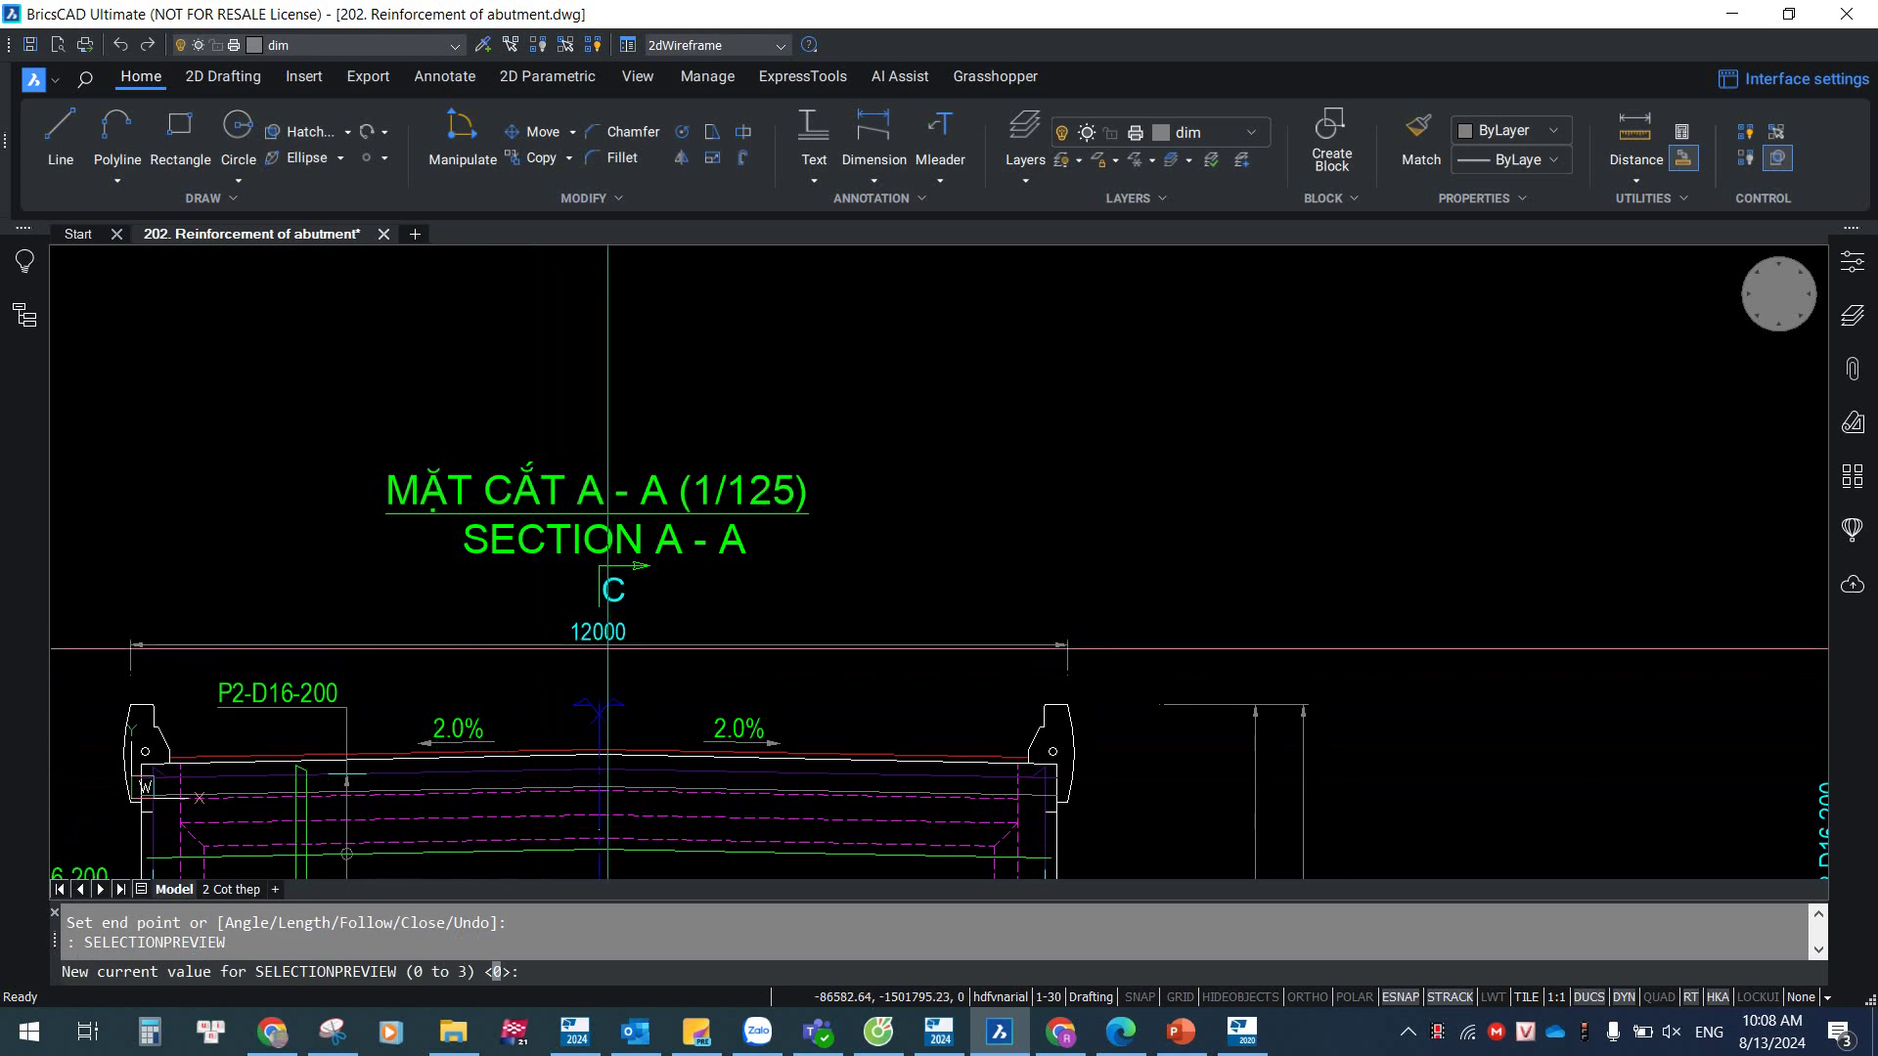
# - Set SELECTIONPREVIEW to 1, then 2, checking the hover highlighting each time
pyautogui.write('1')
pyautogui.press('Return')
pyautogui.scroll(2, 624, 579)
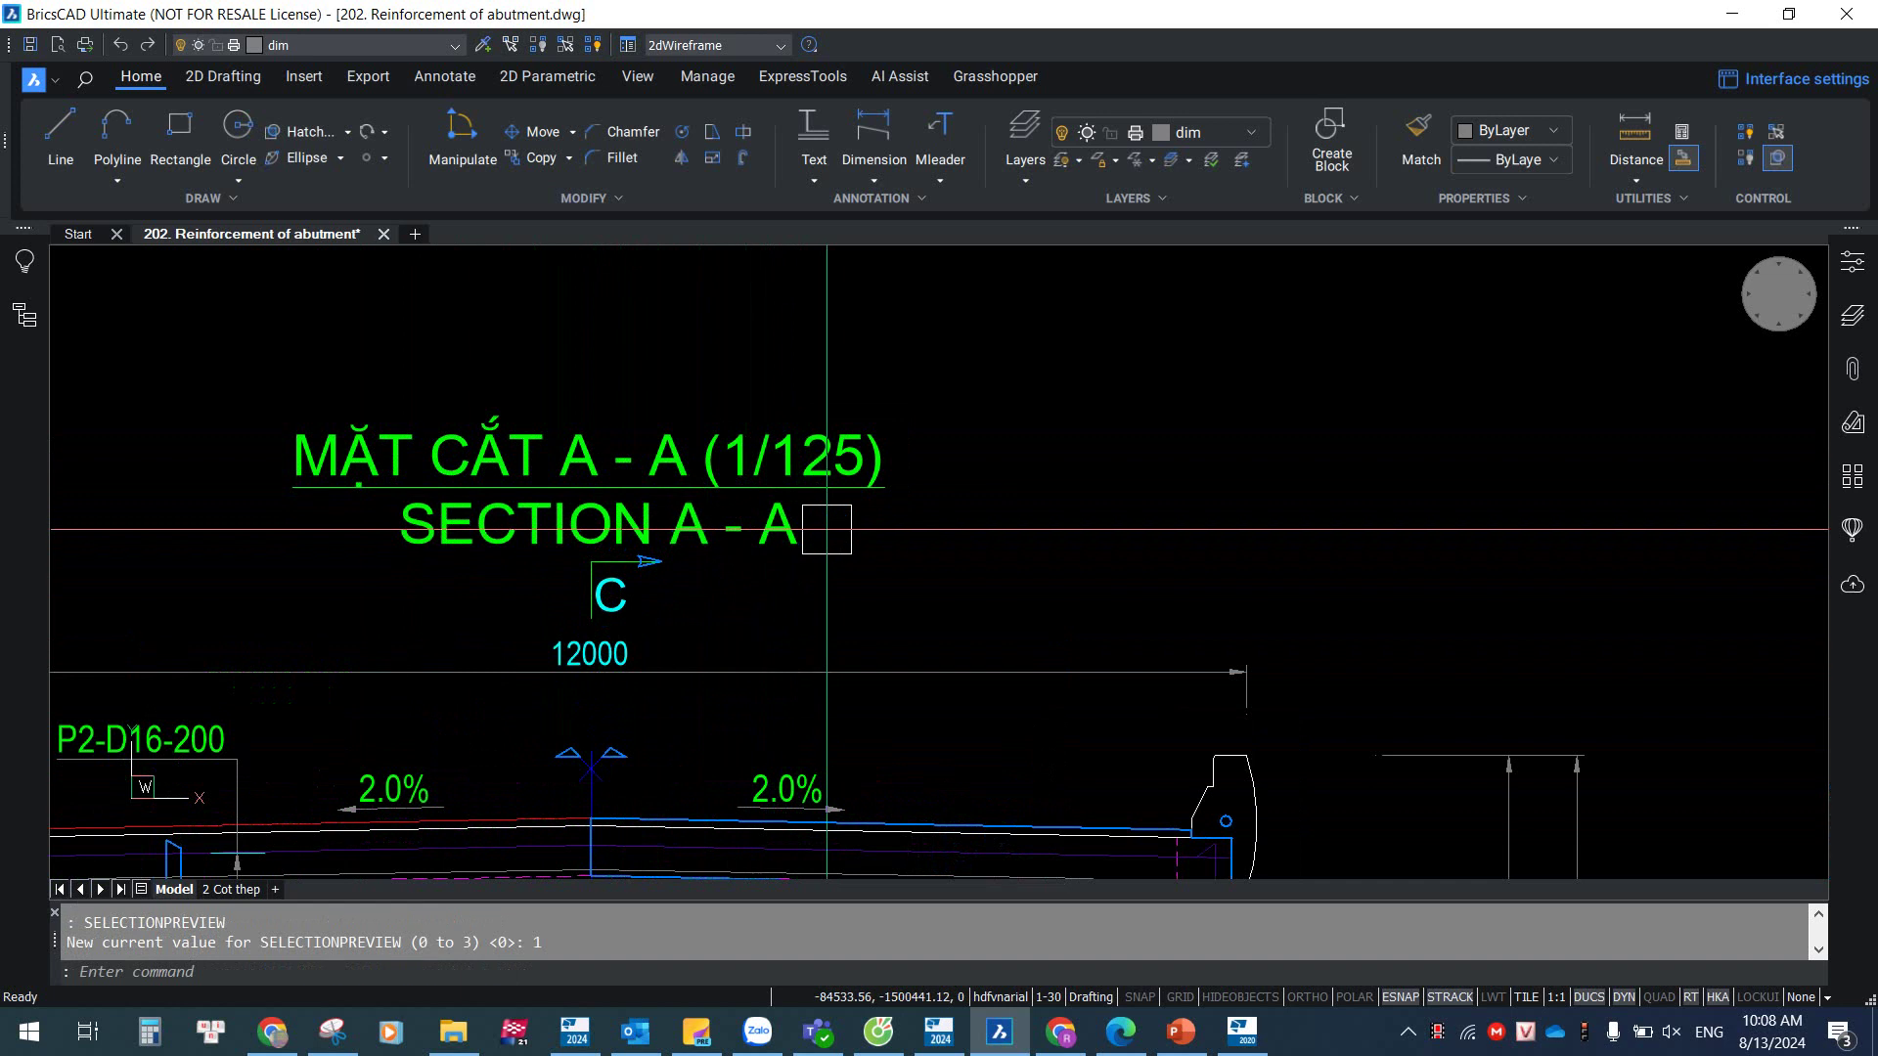
pyautogui.press('Return')
pyautogui.write('2')
pyautogui.press('Return')
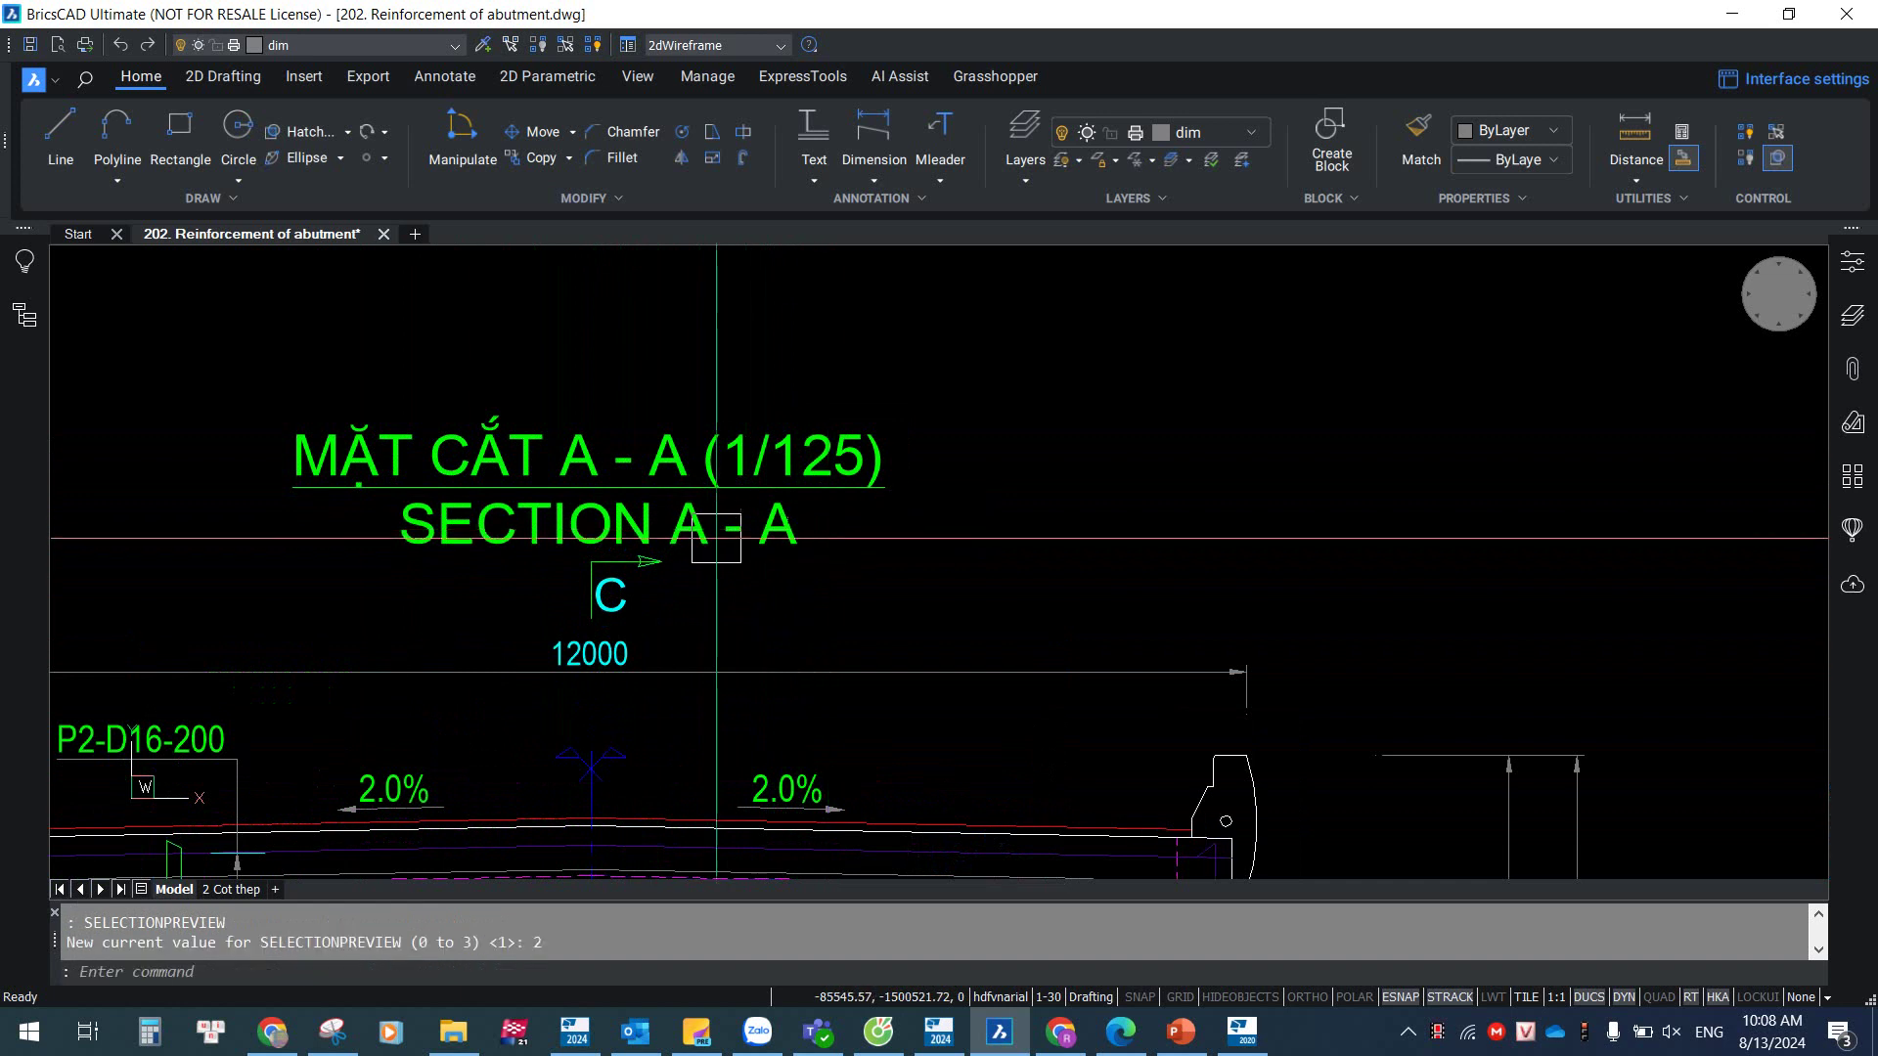
# - Set SELECTIONPREVIEW to 3, then back to 0, and begin typing sele again
pyautogui.press('Return')
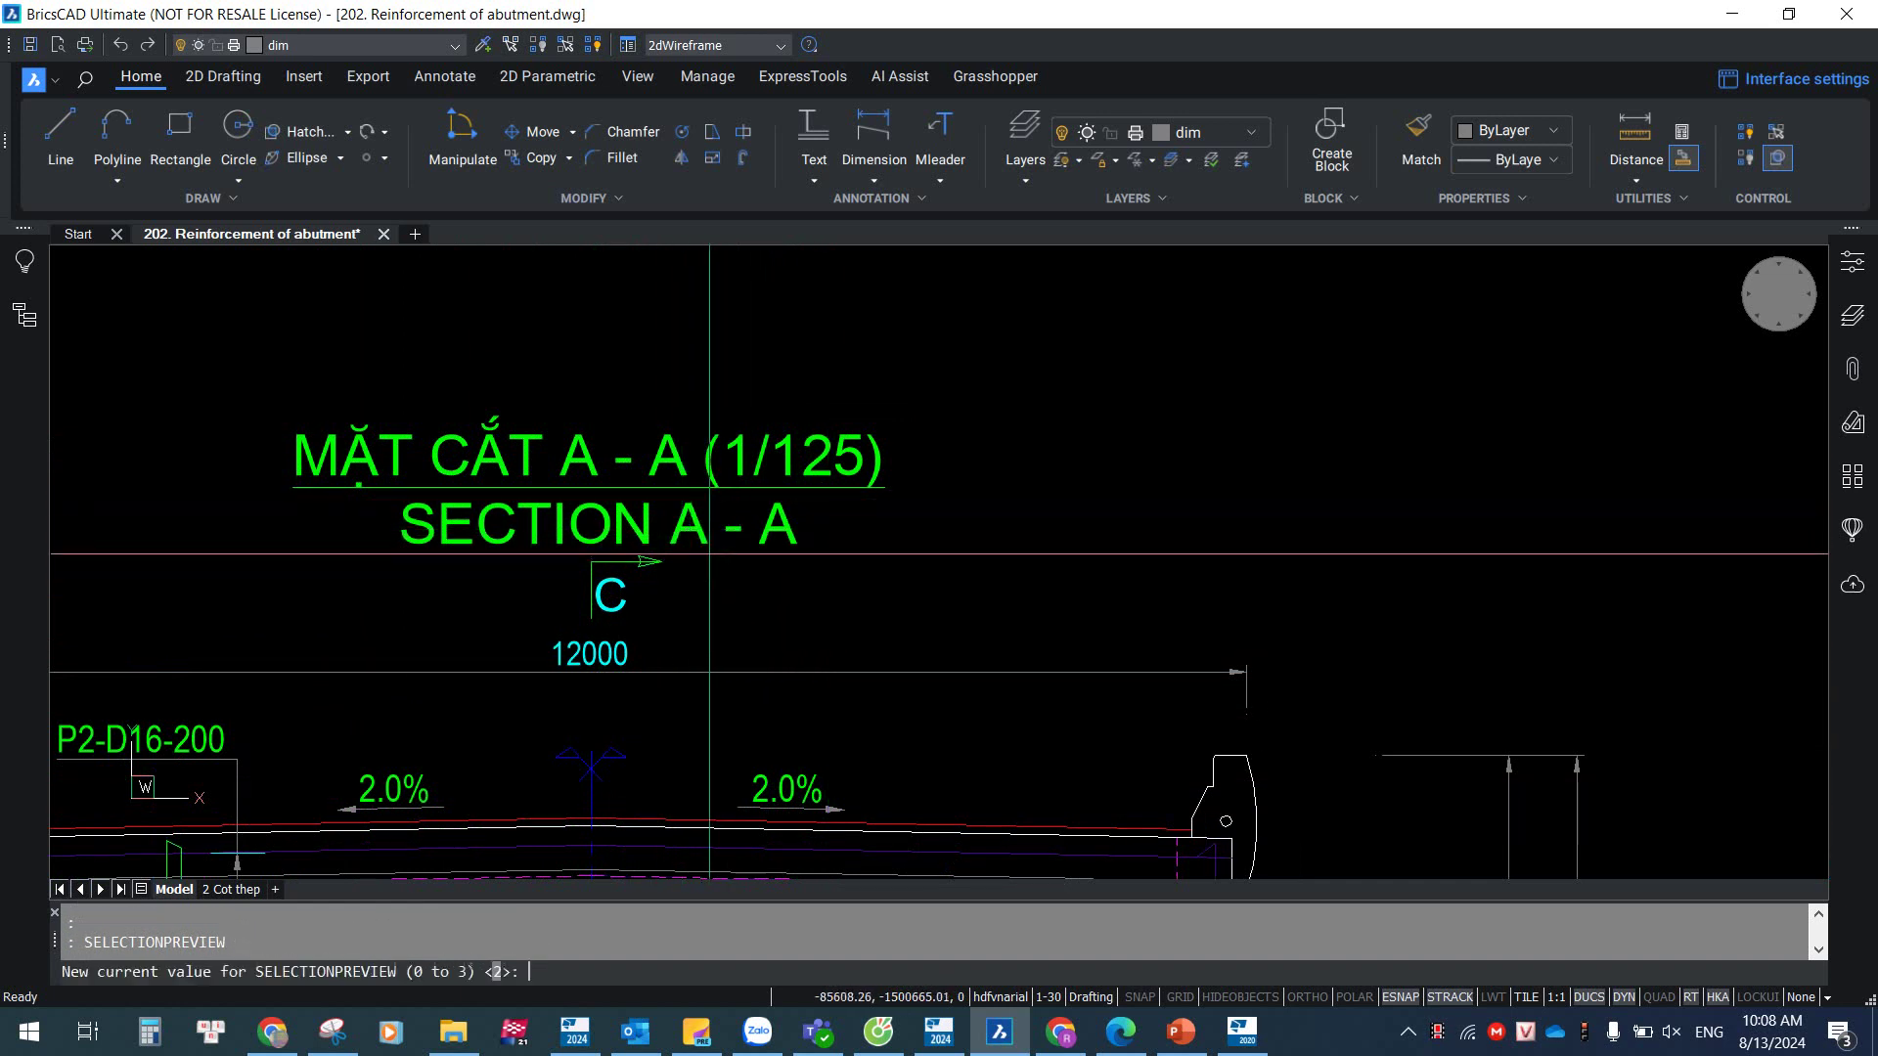
pyautogui.write('3')
pyautogui.press('Return')
pyautogui.press('Return')
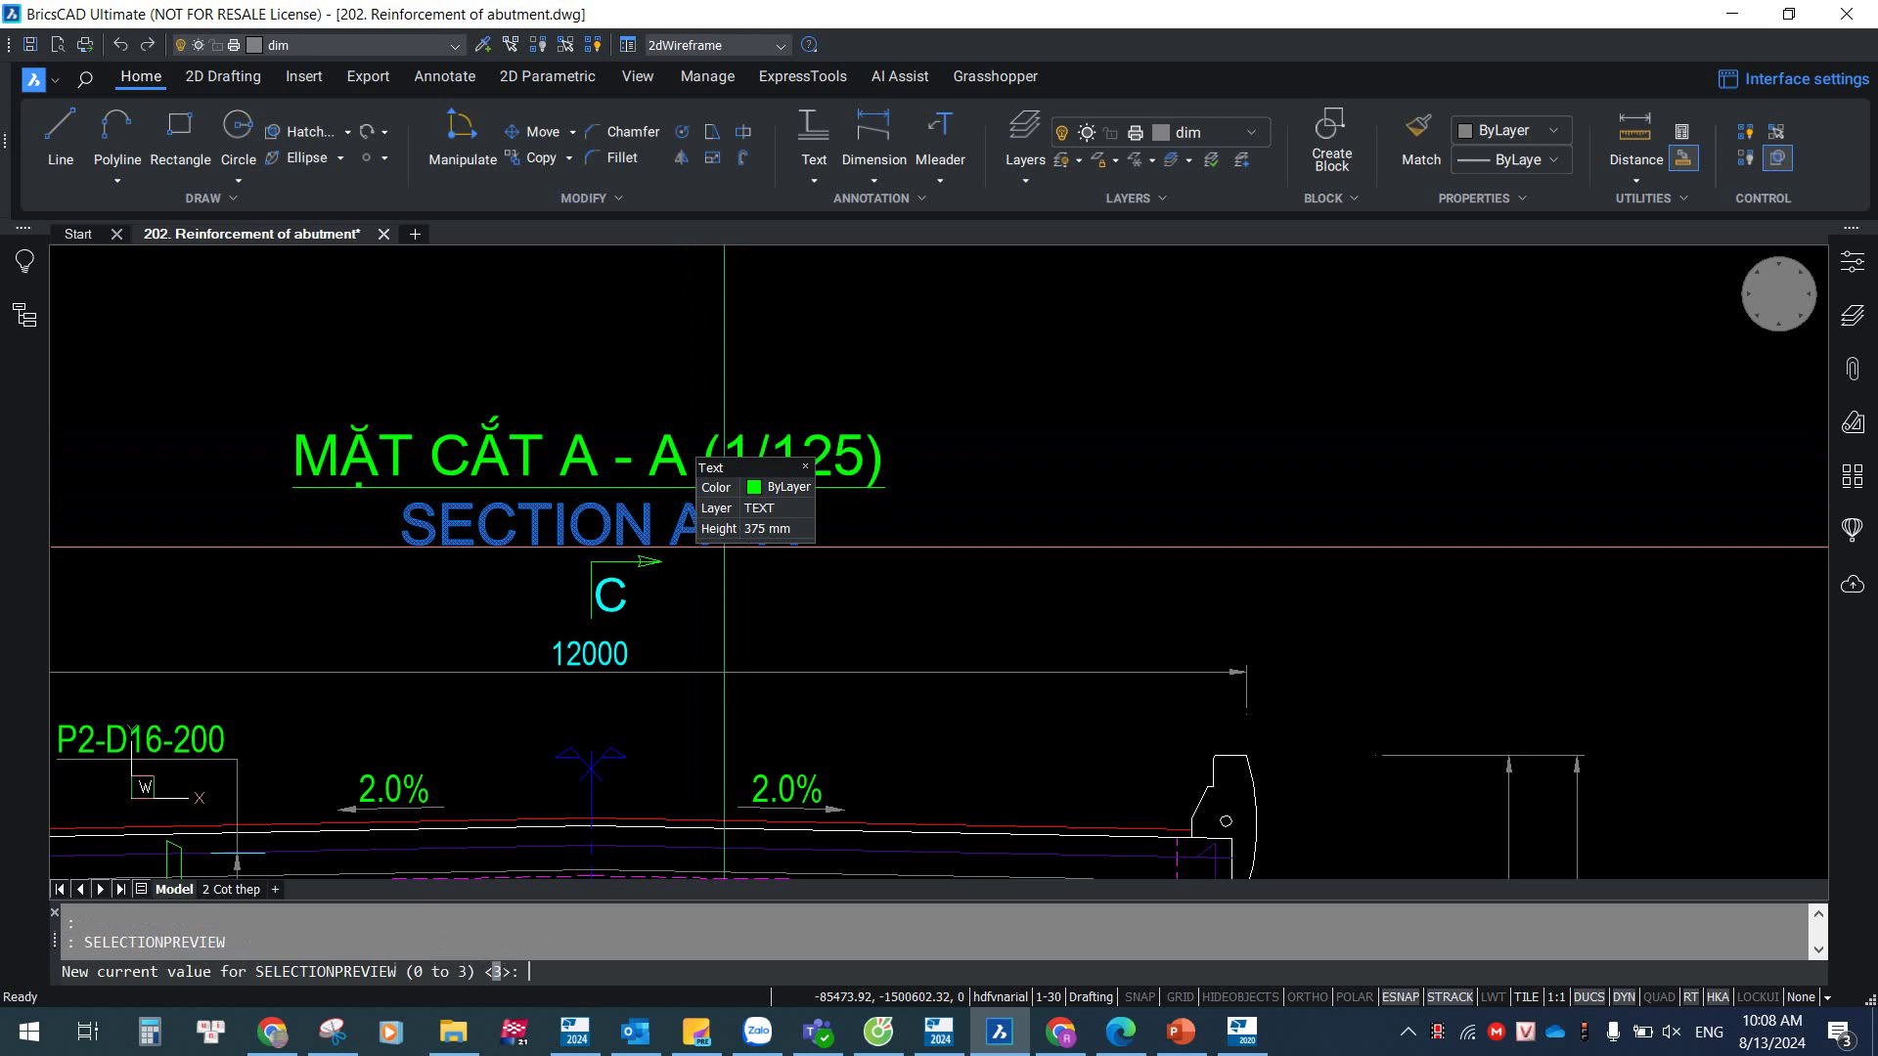
pyautogui.write('0')
pyautogui.press('Return')
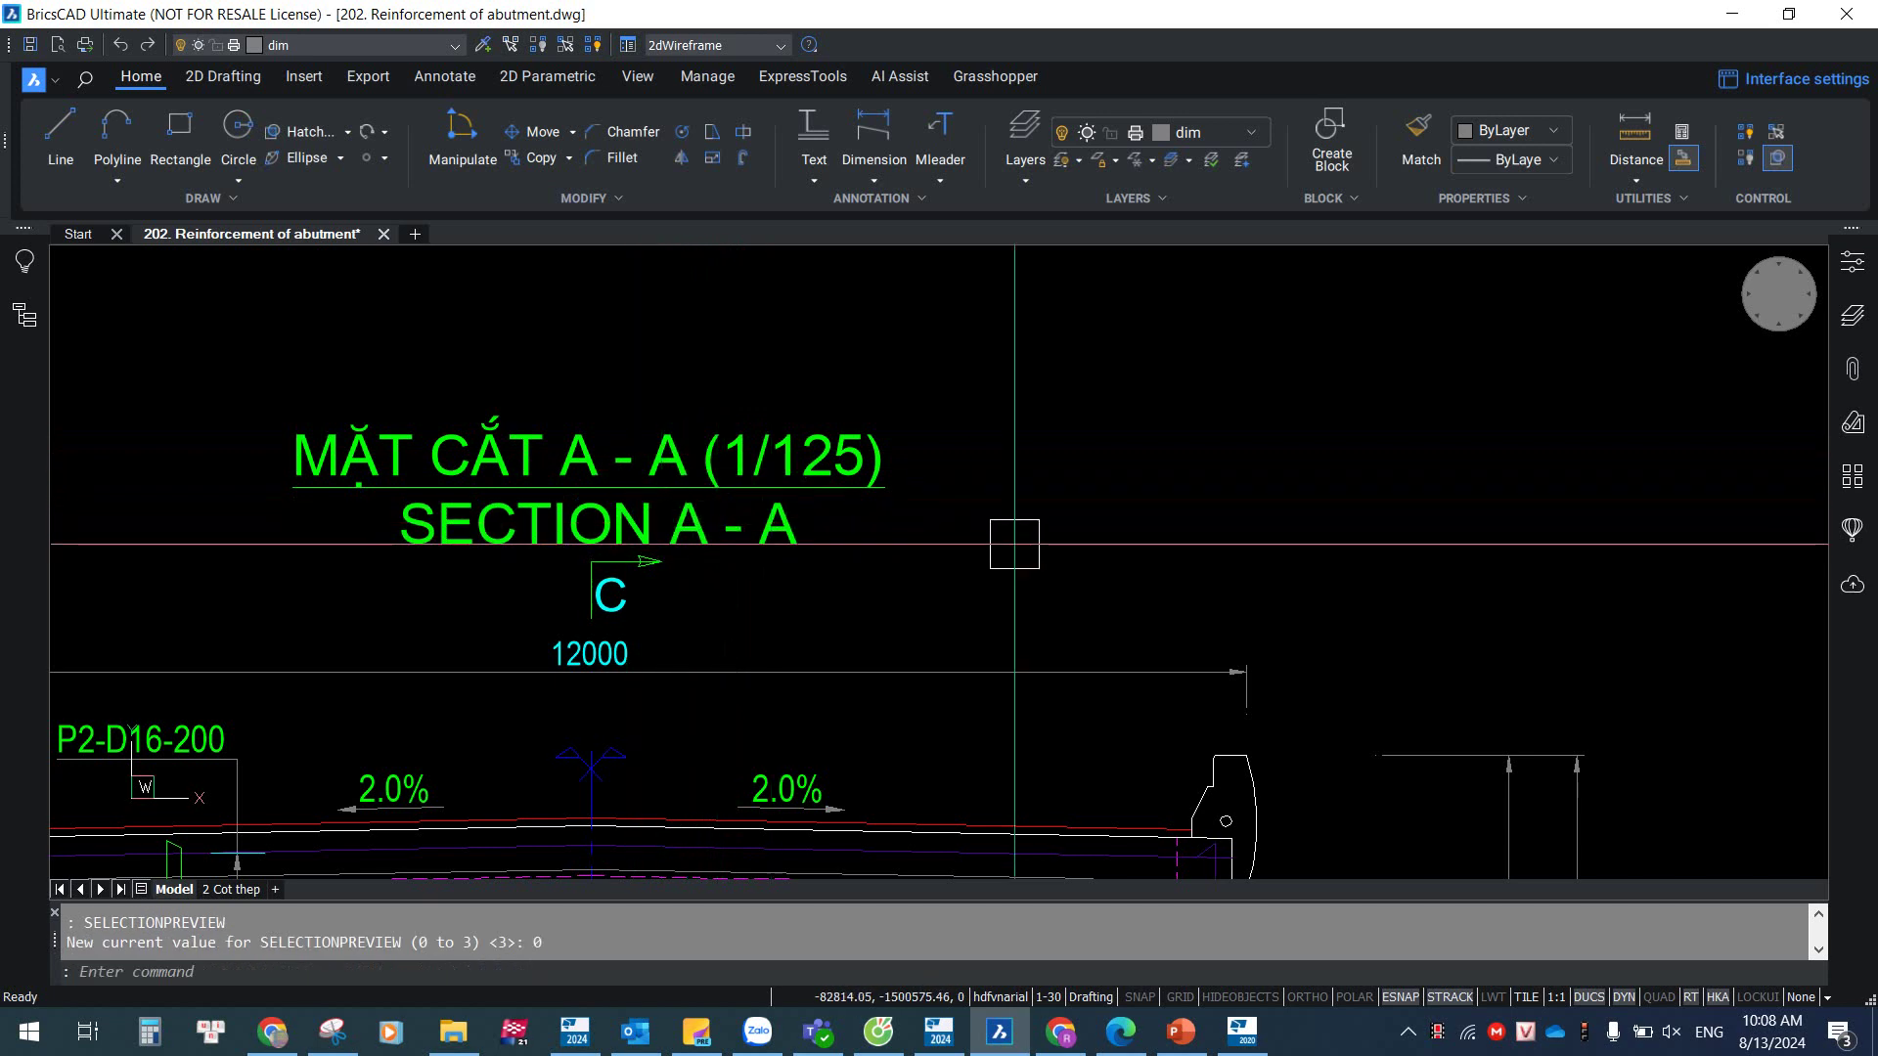
pyautogui.write('se')
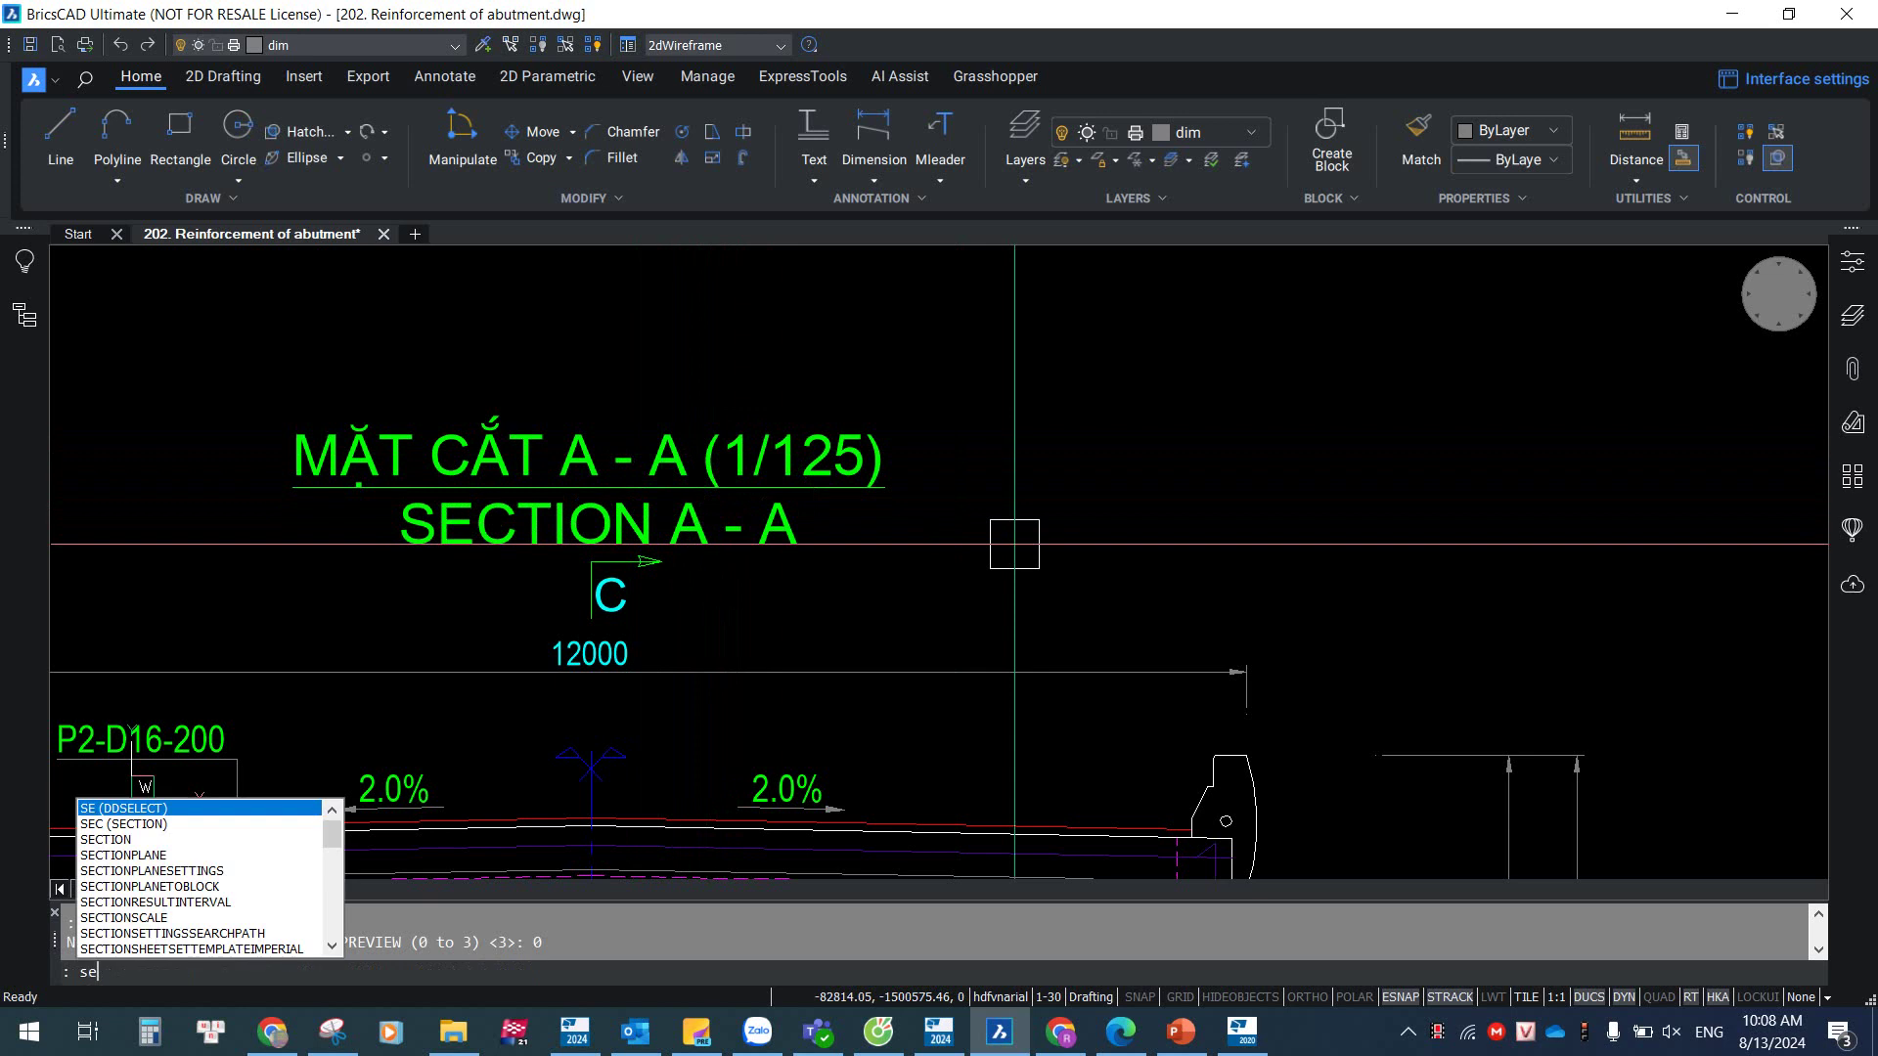
pyautogui.write('le')
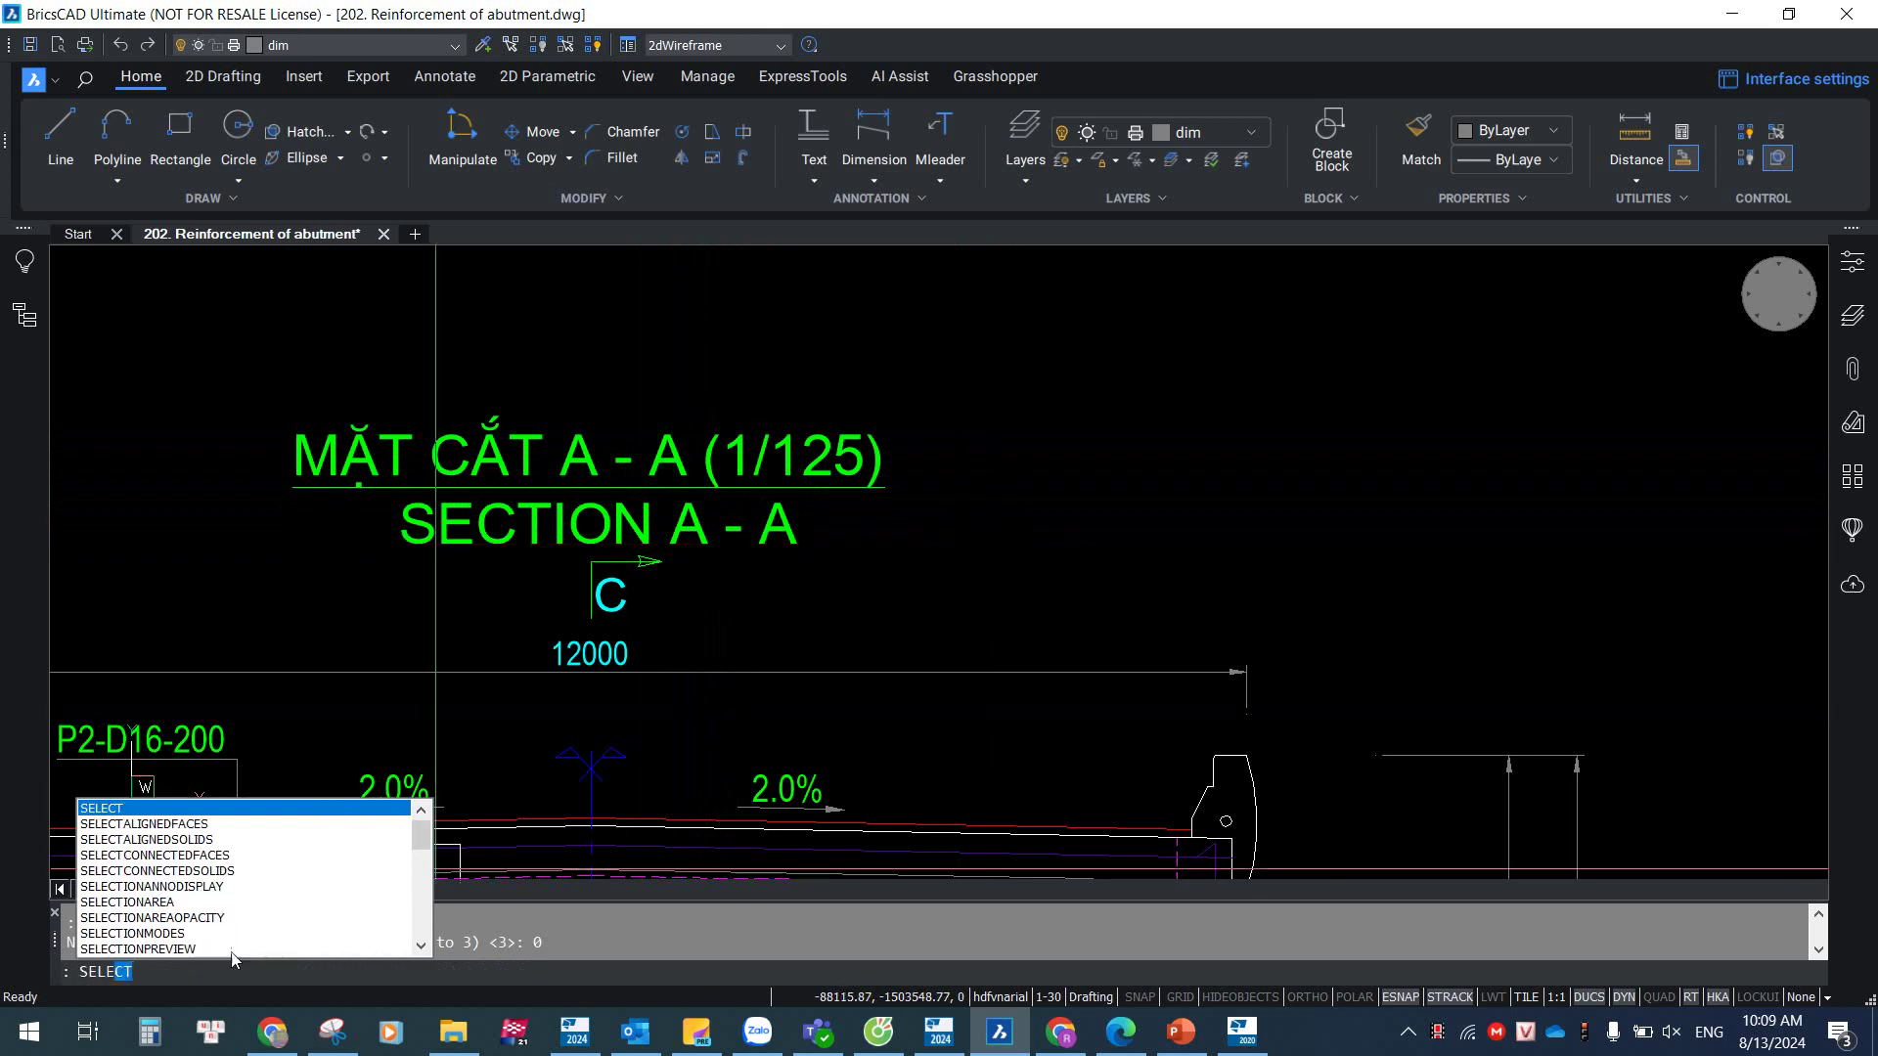
# - Run SELECTIONMODES and keep its current value of 15
pyautogui.click(176, 933)
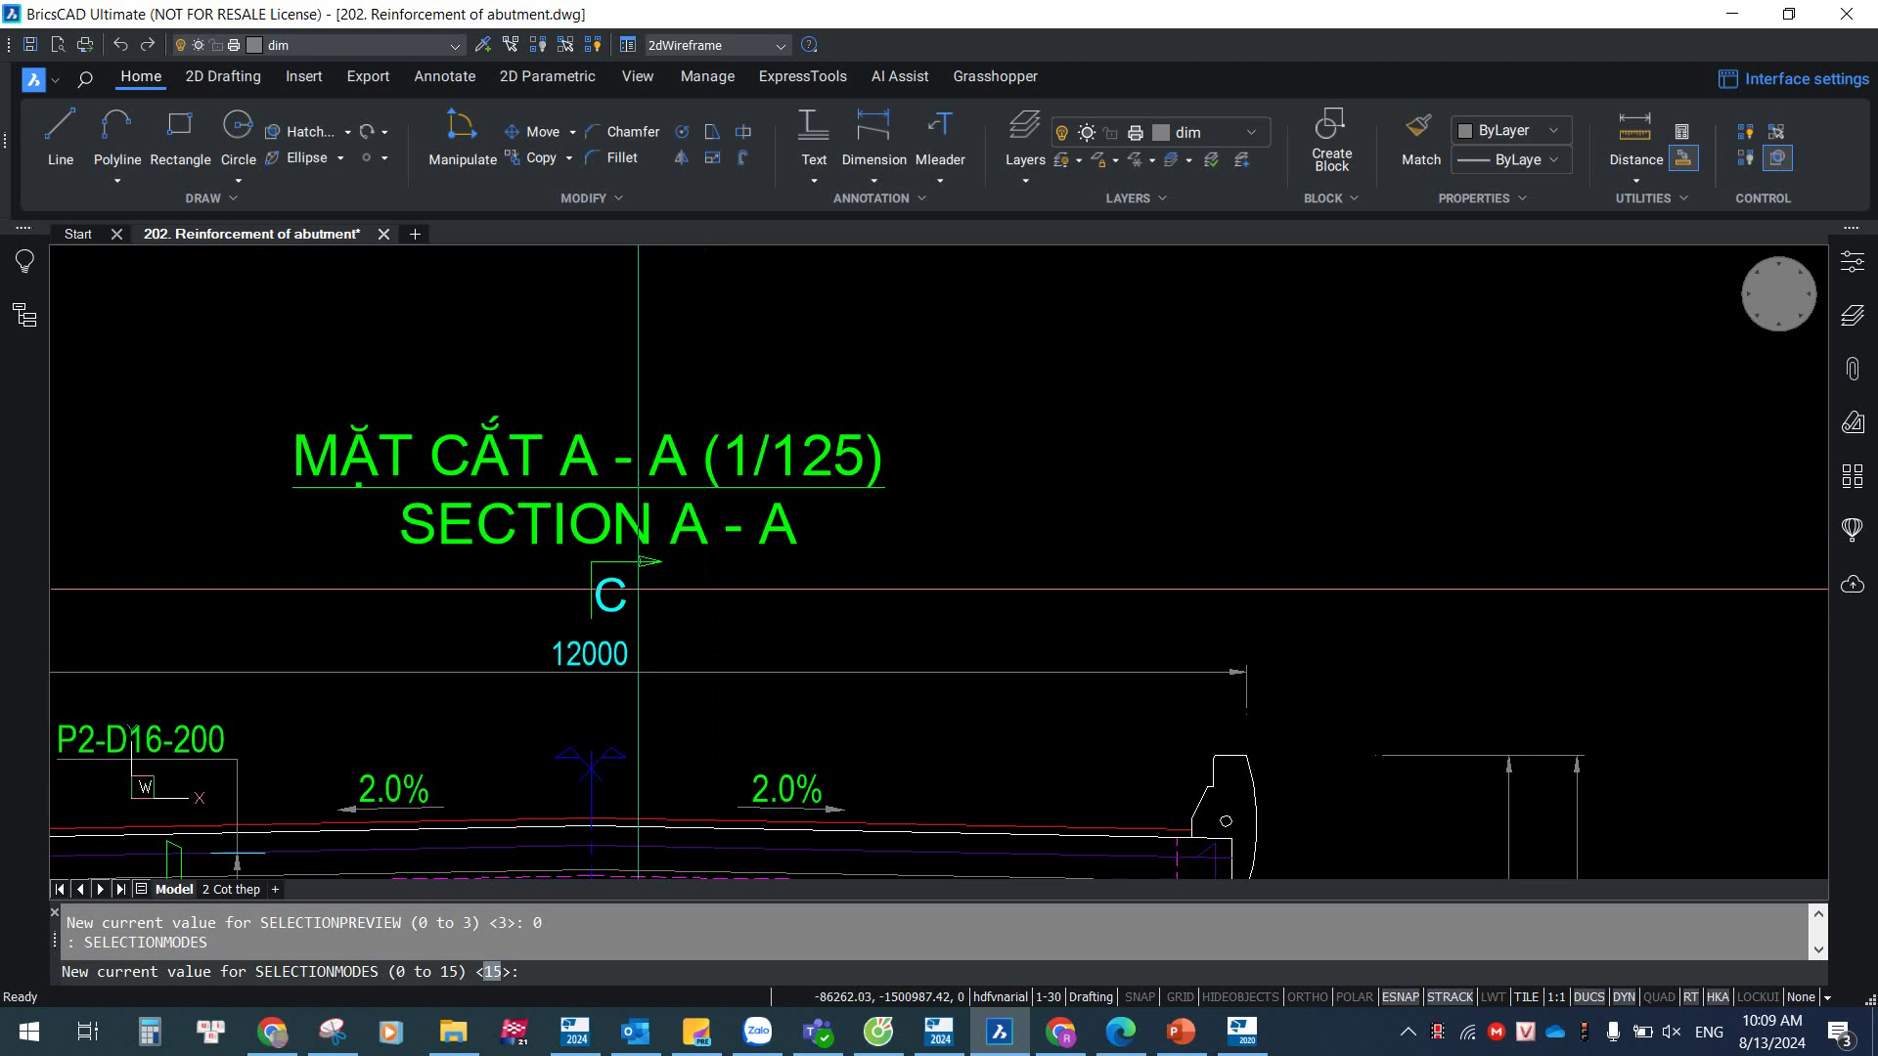
pyautogui.press('Return')
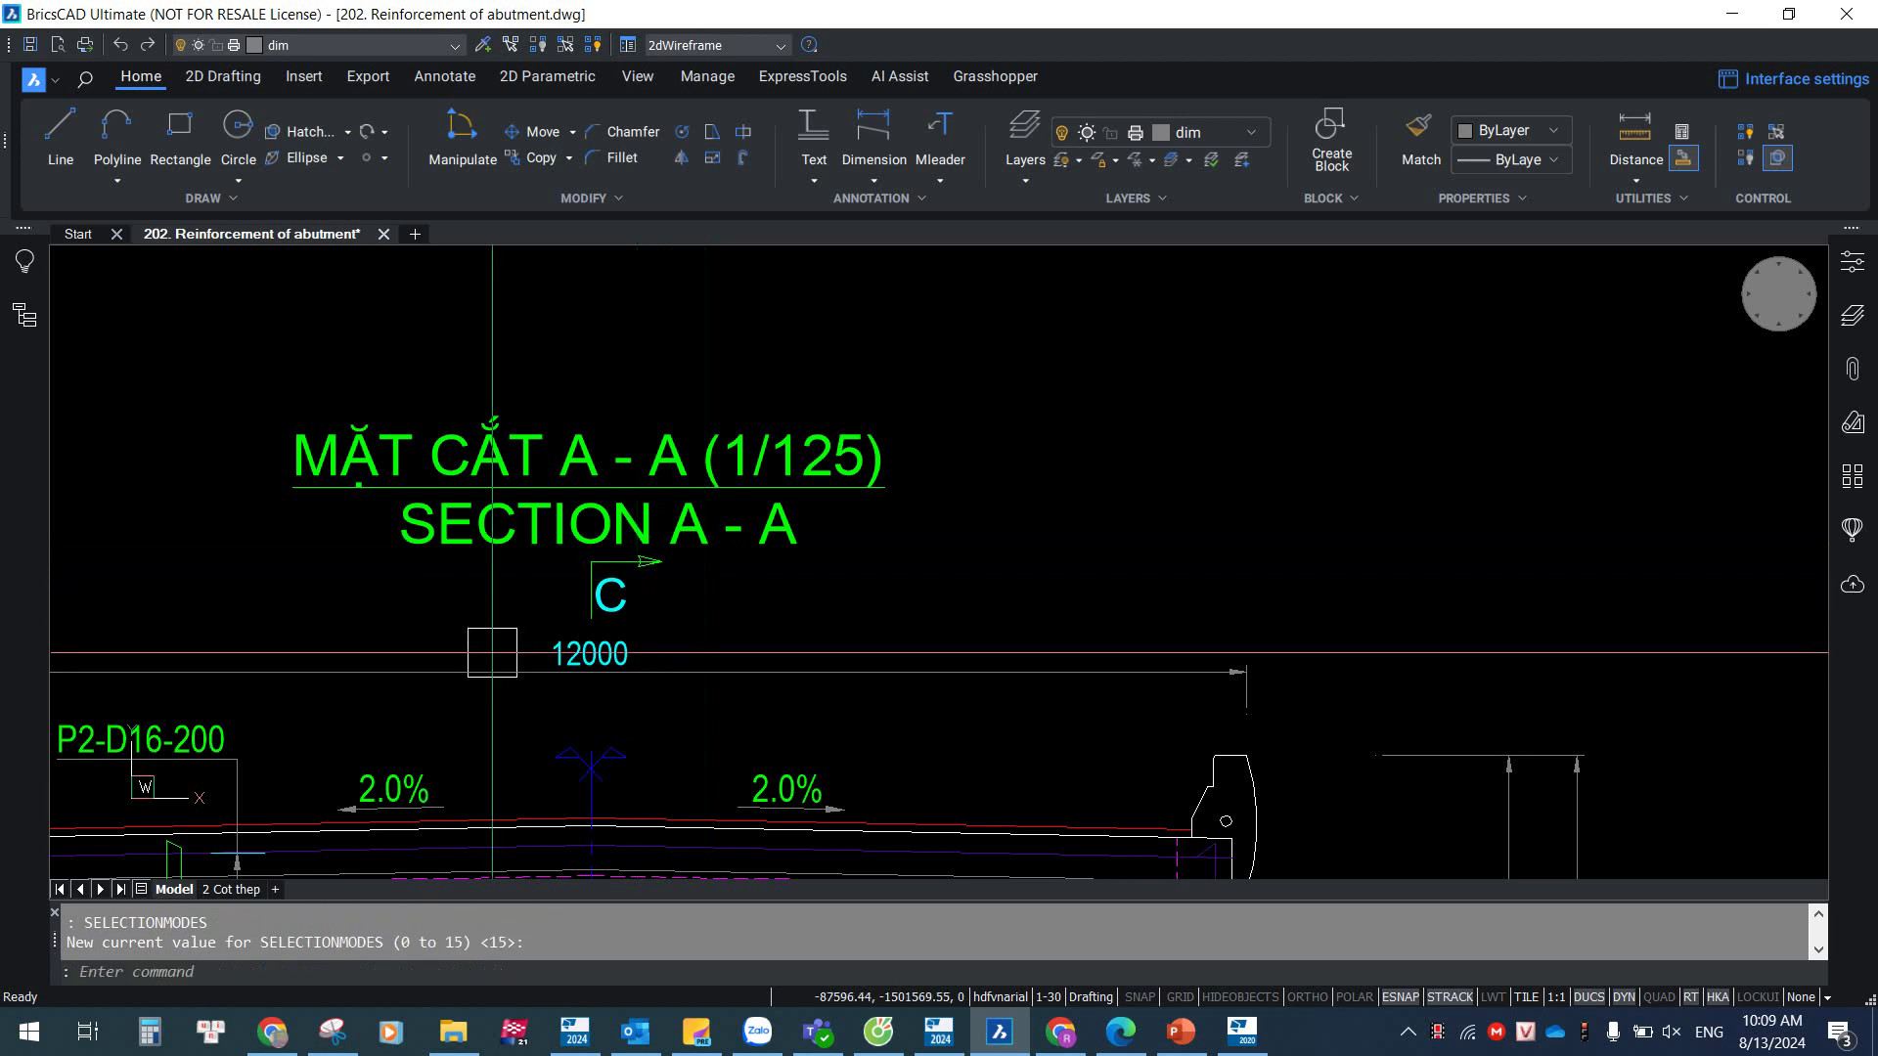
# - Set SELECTIONPREVIEW to 1 and zoom around the abutment section view to check hover highlighting
pyautogui.write('SELECTIONPREVIEW')
pyautogui.press('Return')
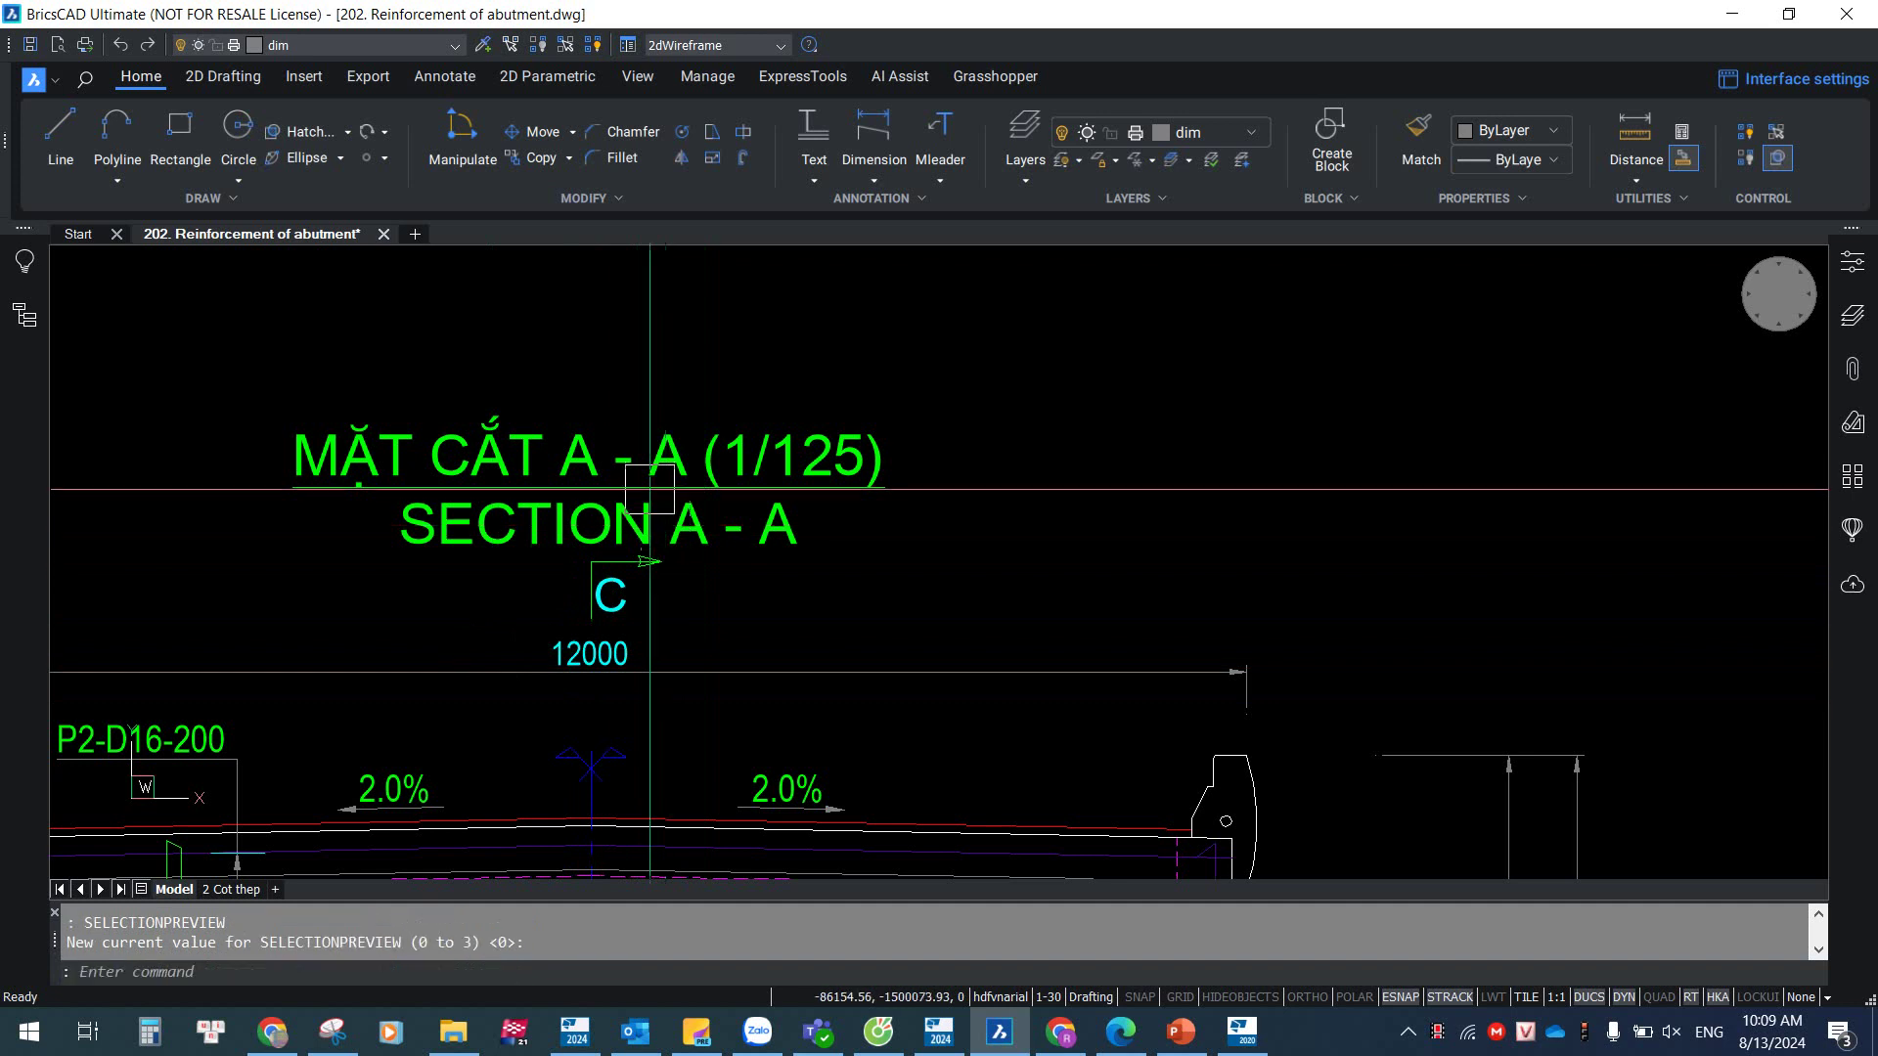
pyautogui.write('1')
pyautogui.press('Return')
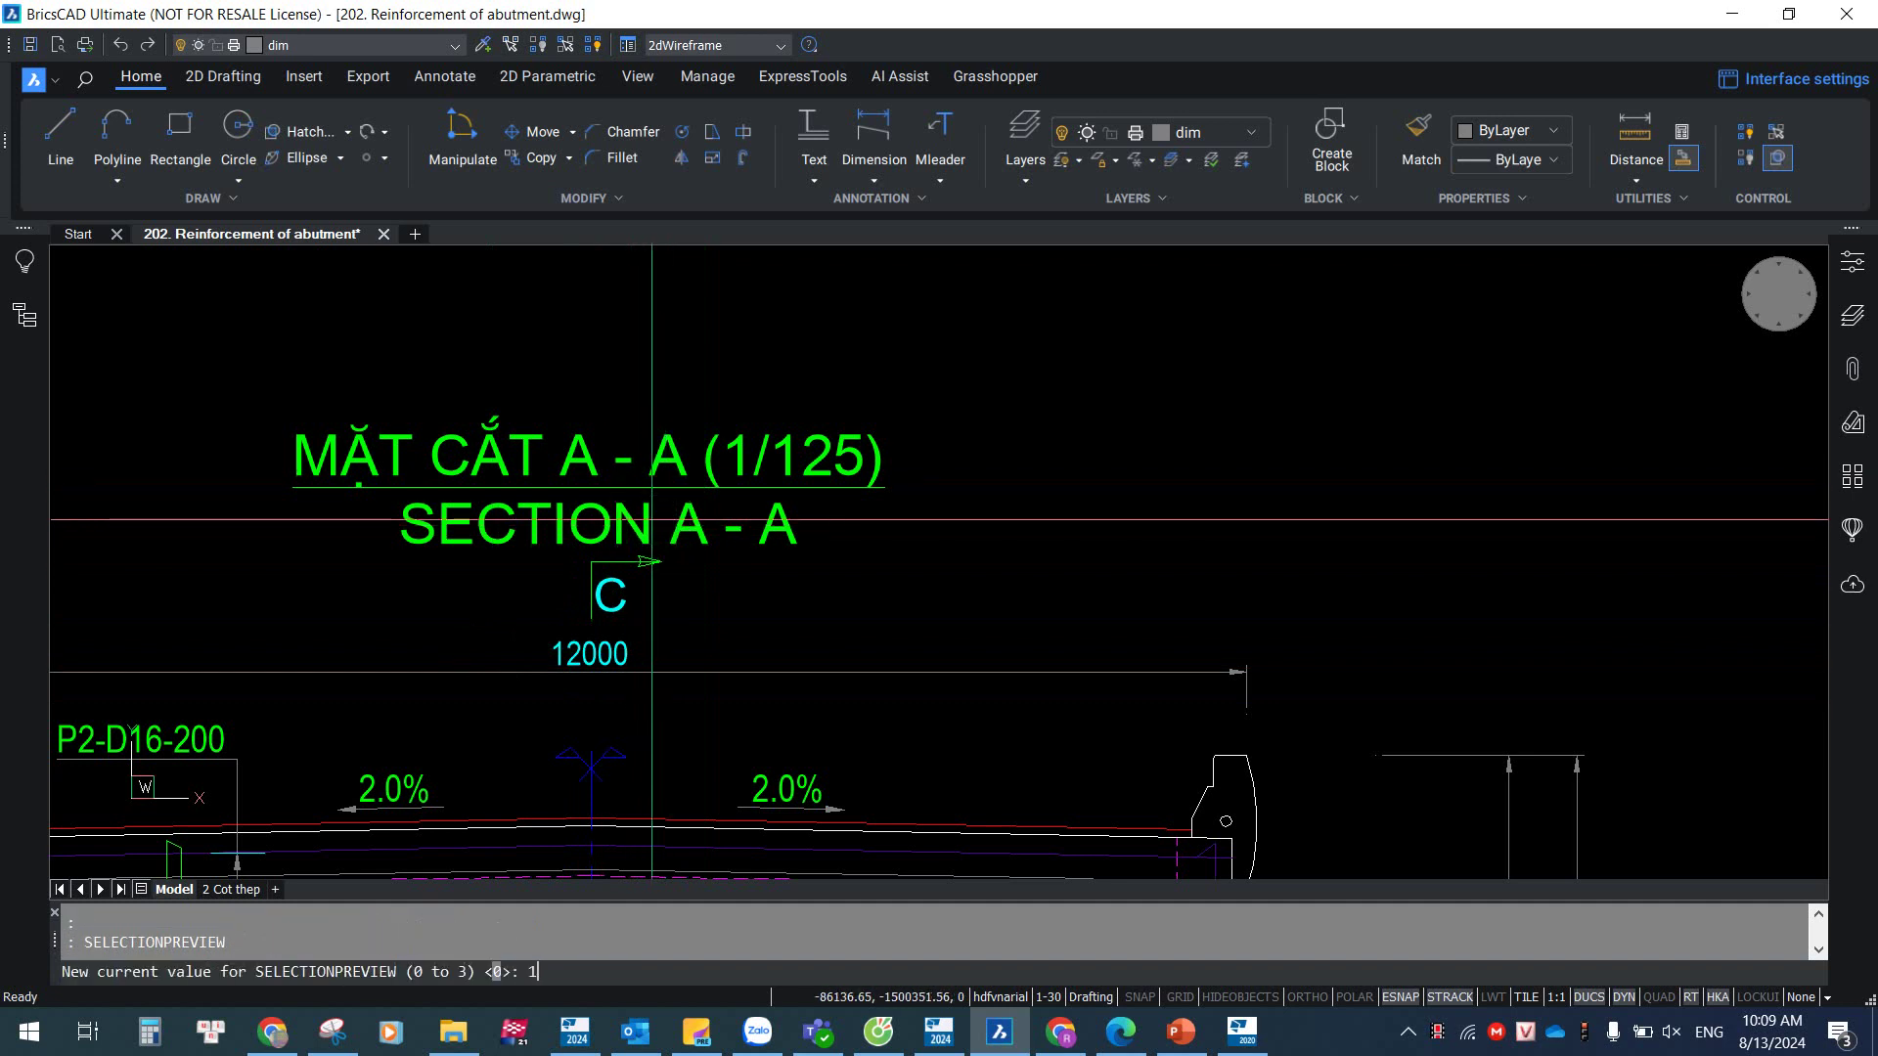
pyautogui.scroll(-3, 654, 500)
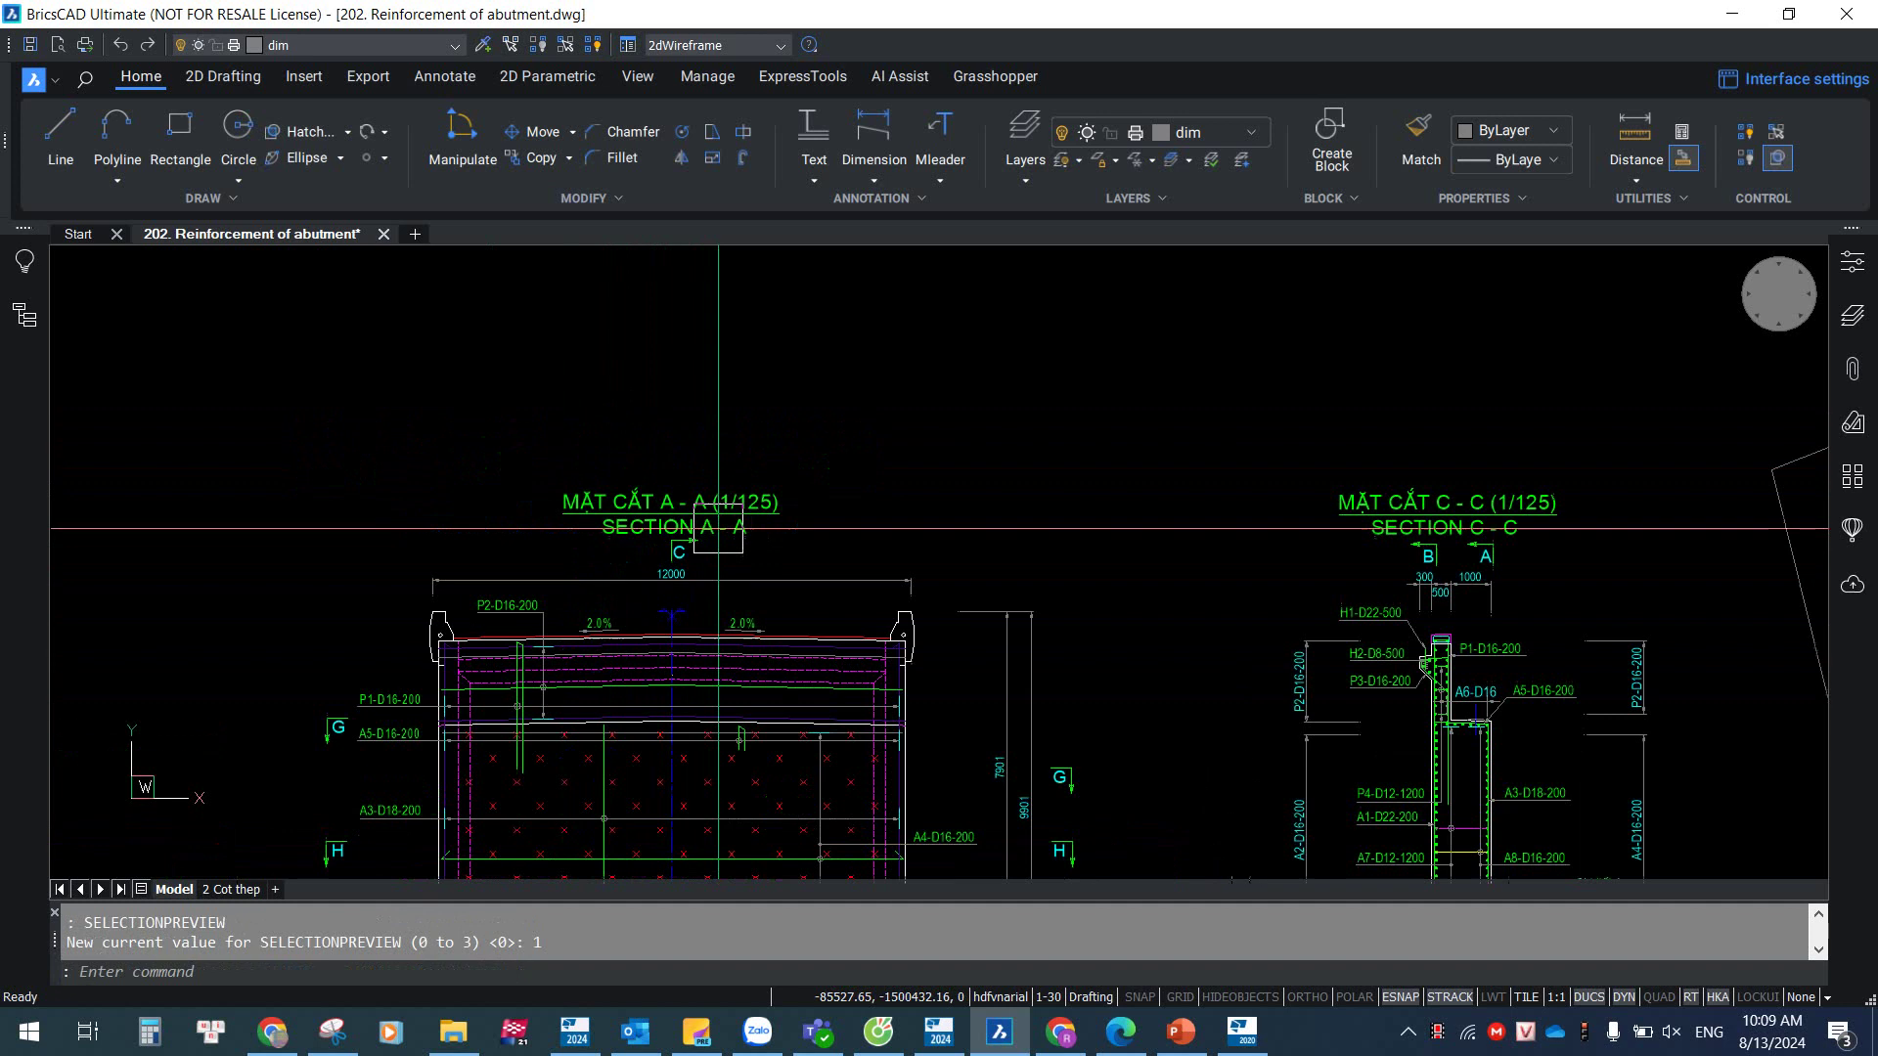
pyautogui.scroll(2, 744, 665)
pyautogui.scroll(3, 718, 652)
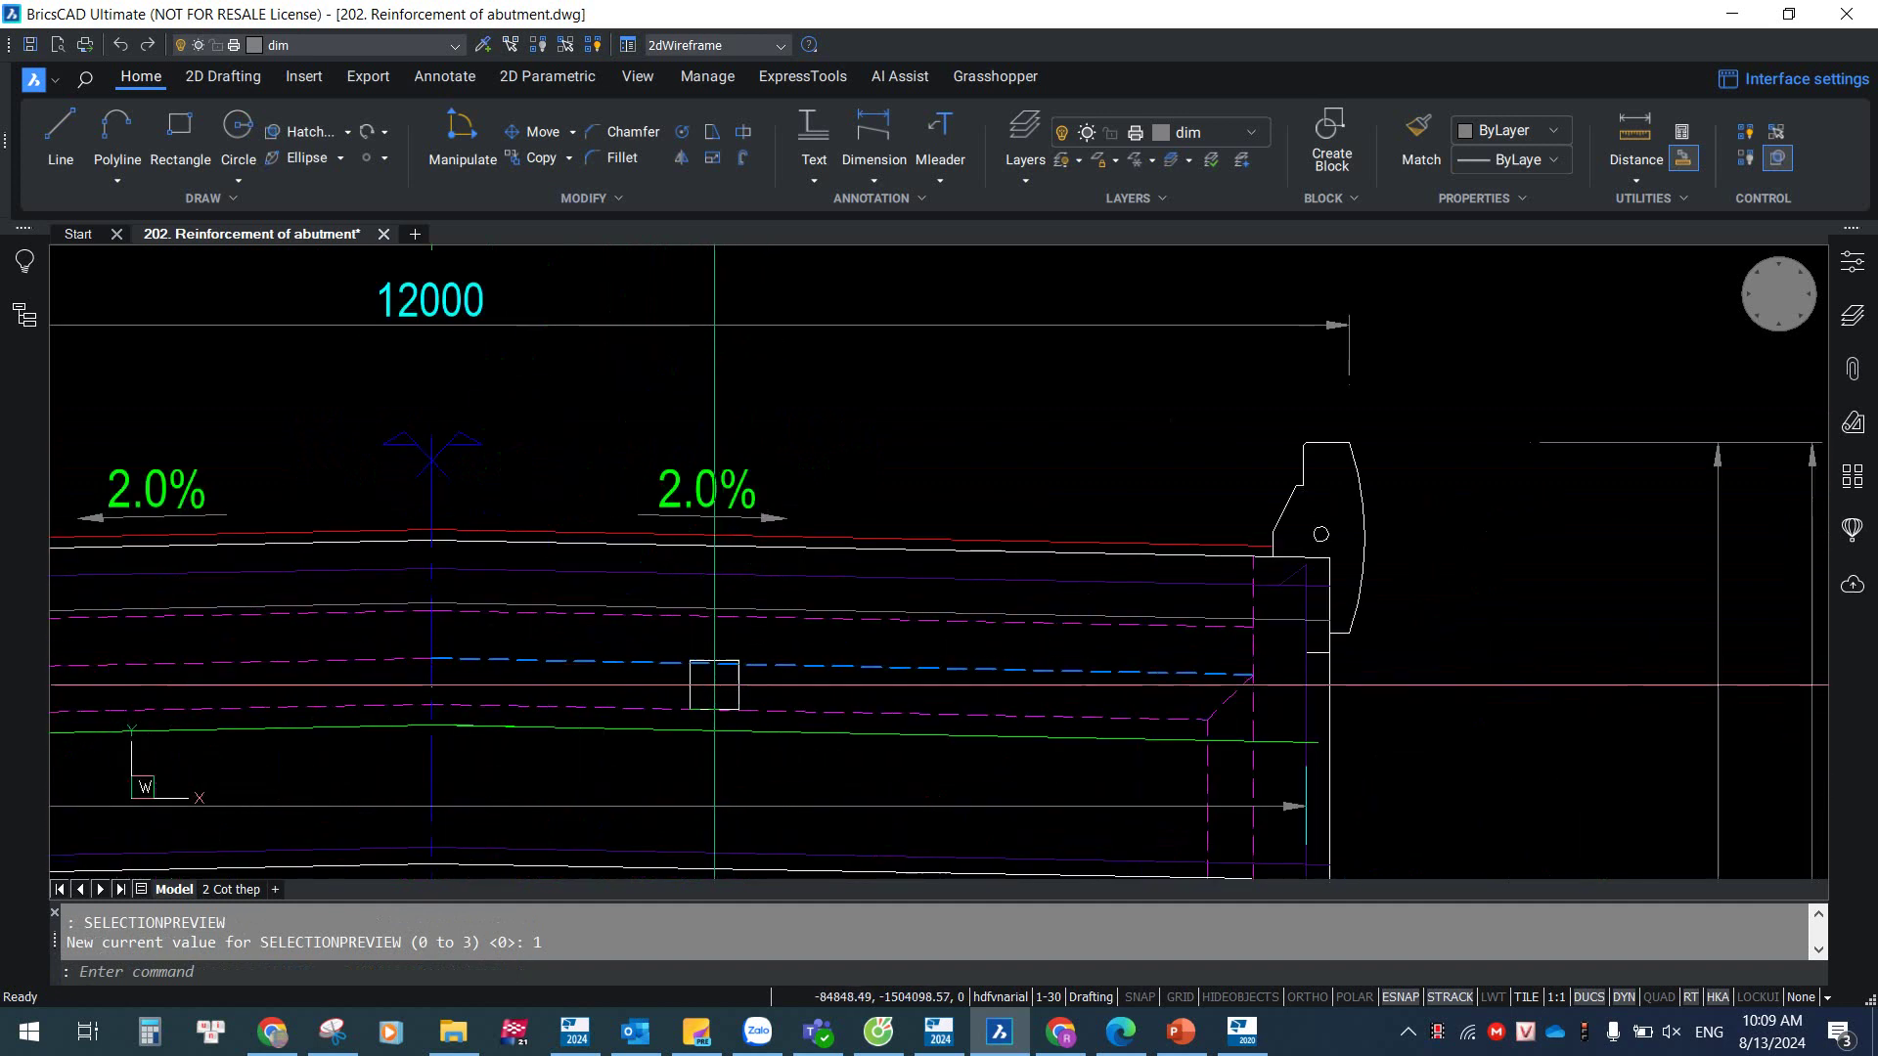
pyautogui.scroll(-2, 718, 652)
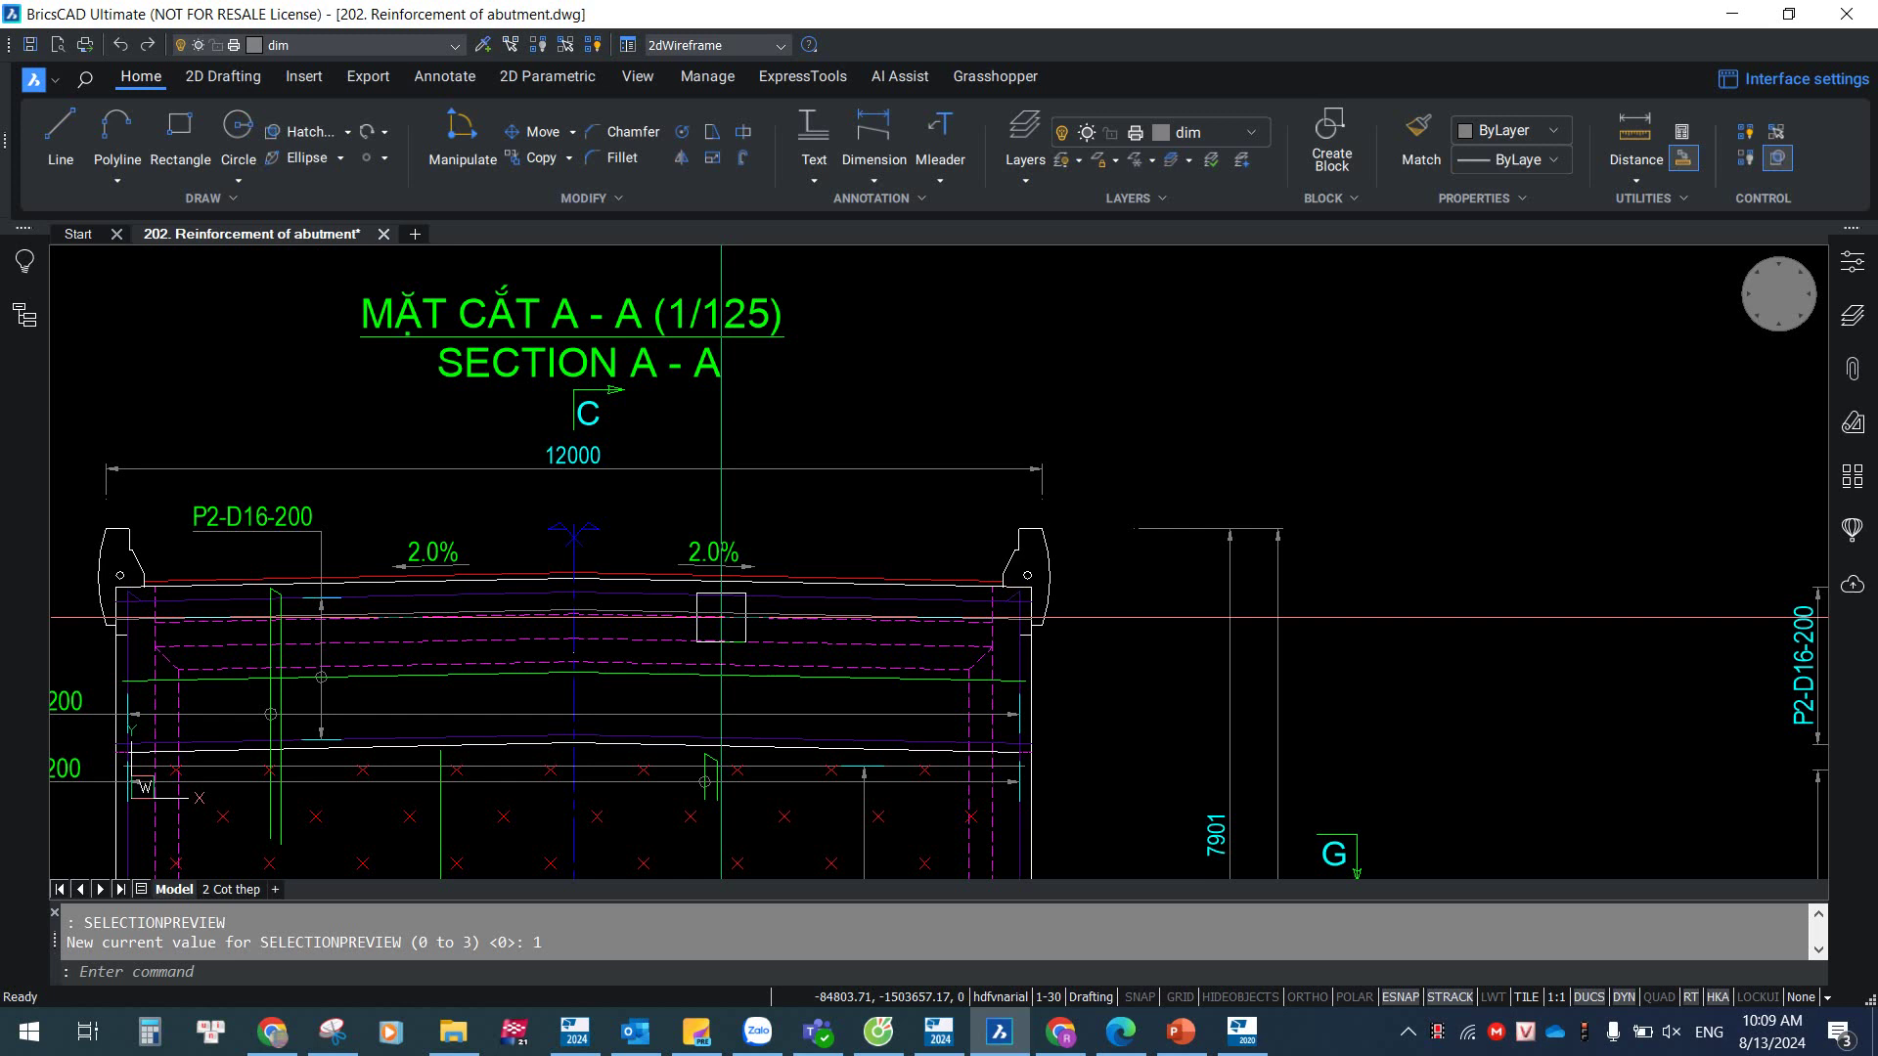
pyautogui.click(1181, 1031)
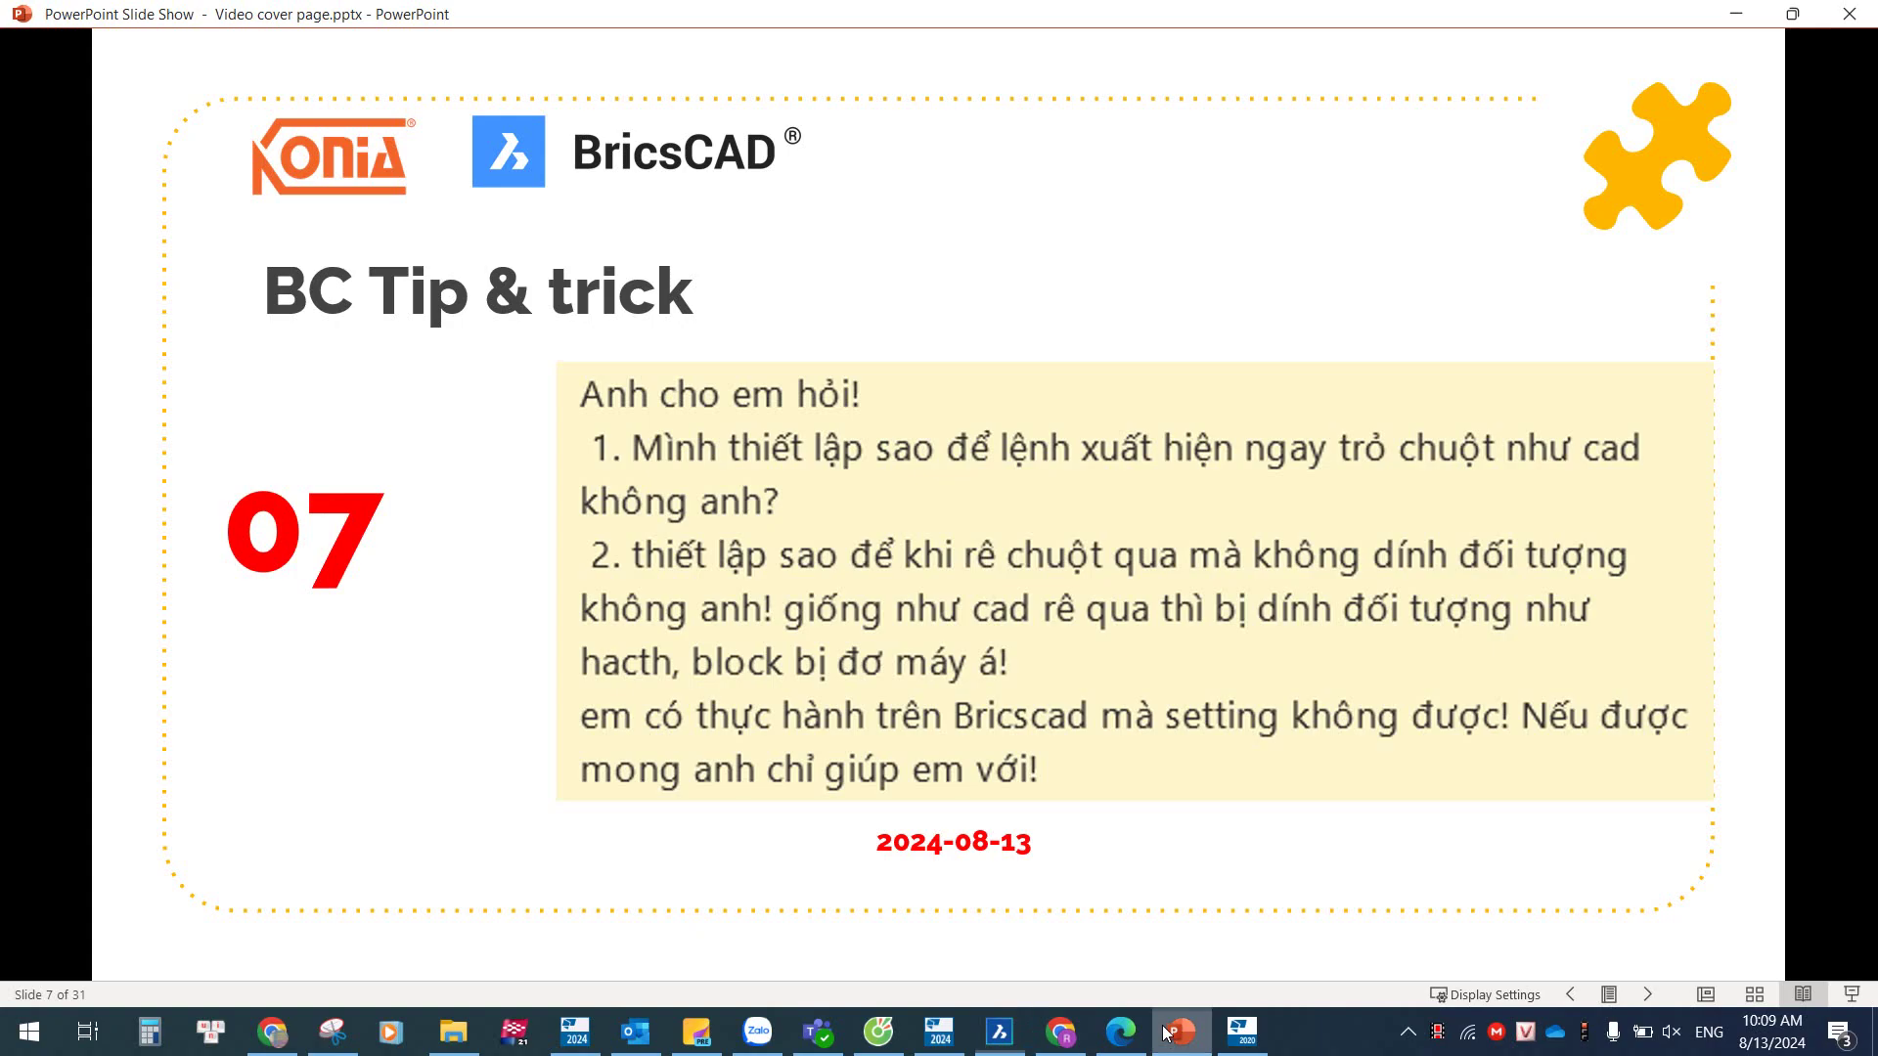